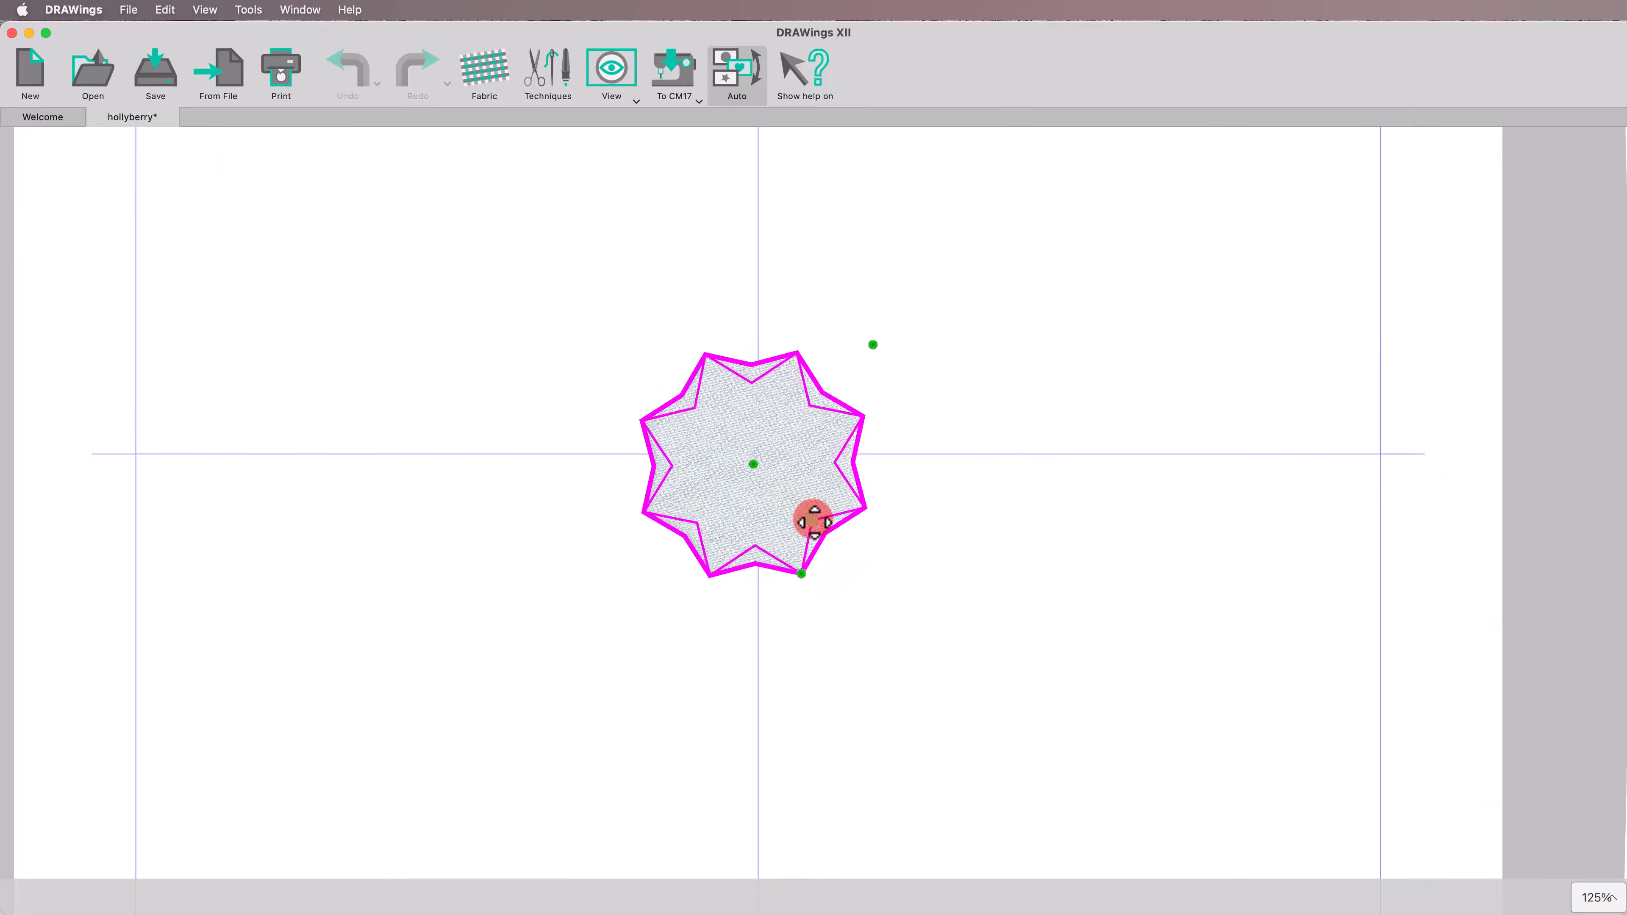
Stretch the eight-ray star sideways and flatten it to about 95 mm wide and 30 mm high.
left_click_drag(872, 345, 963, 398)
key("super+z")
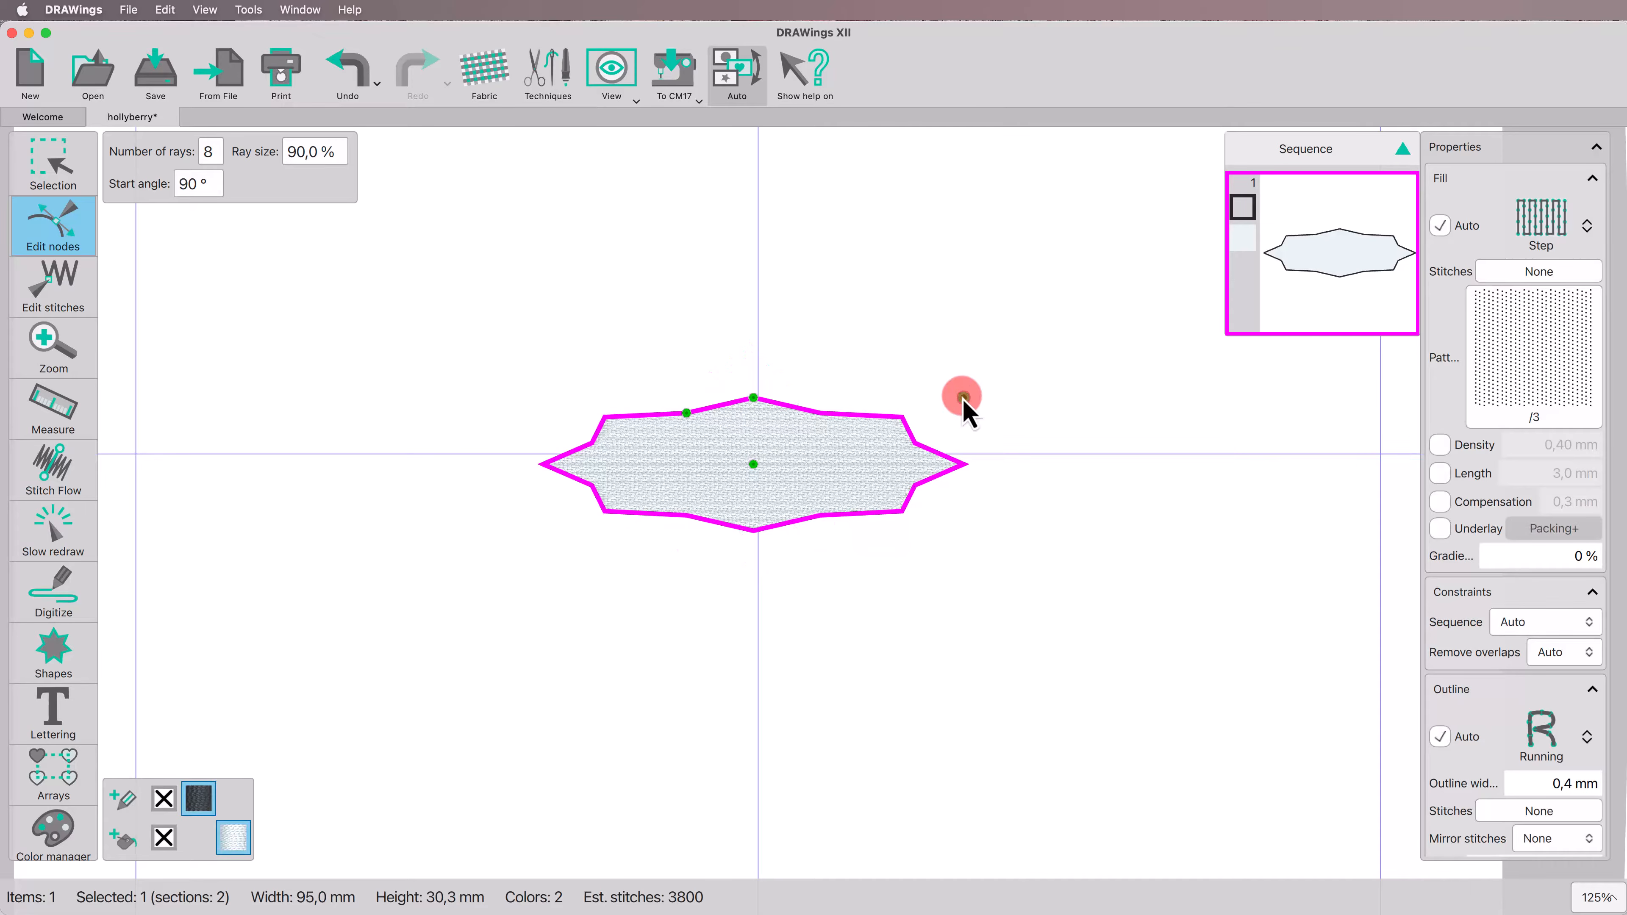
Convert the stretched star to curves and open the converted shape for node editing.
left_click(40, 192)
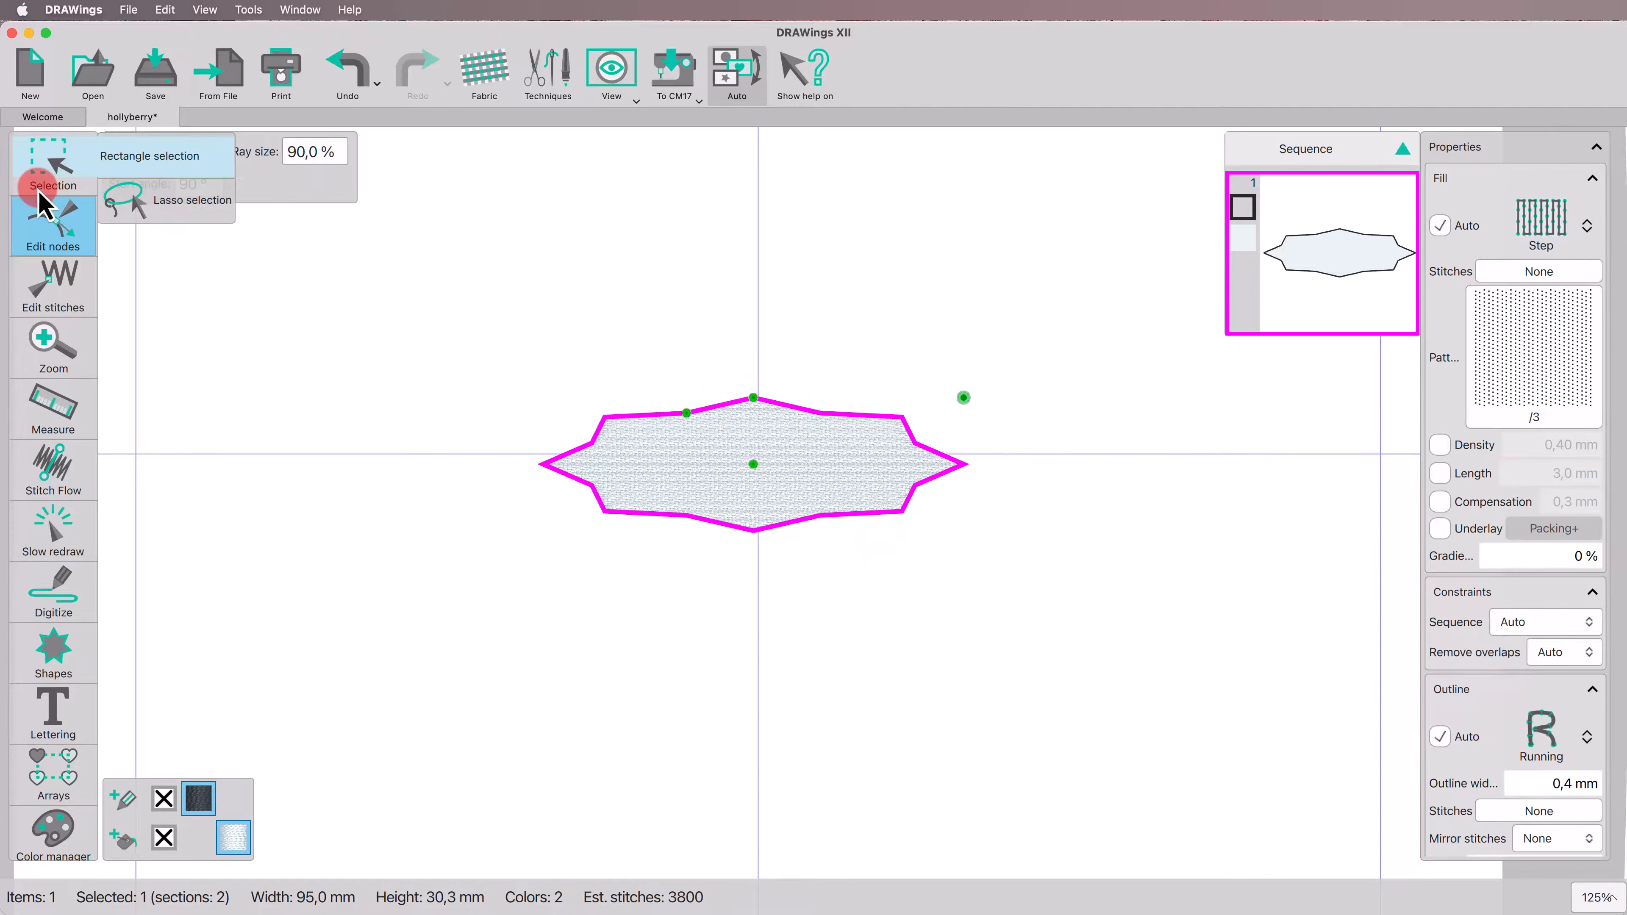
left_click(40, 193)
left_click(40, 193)
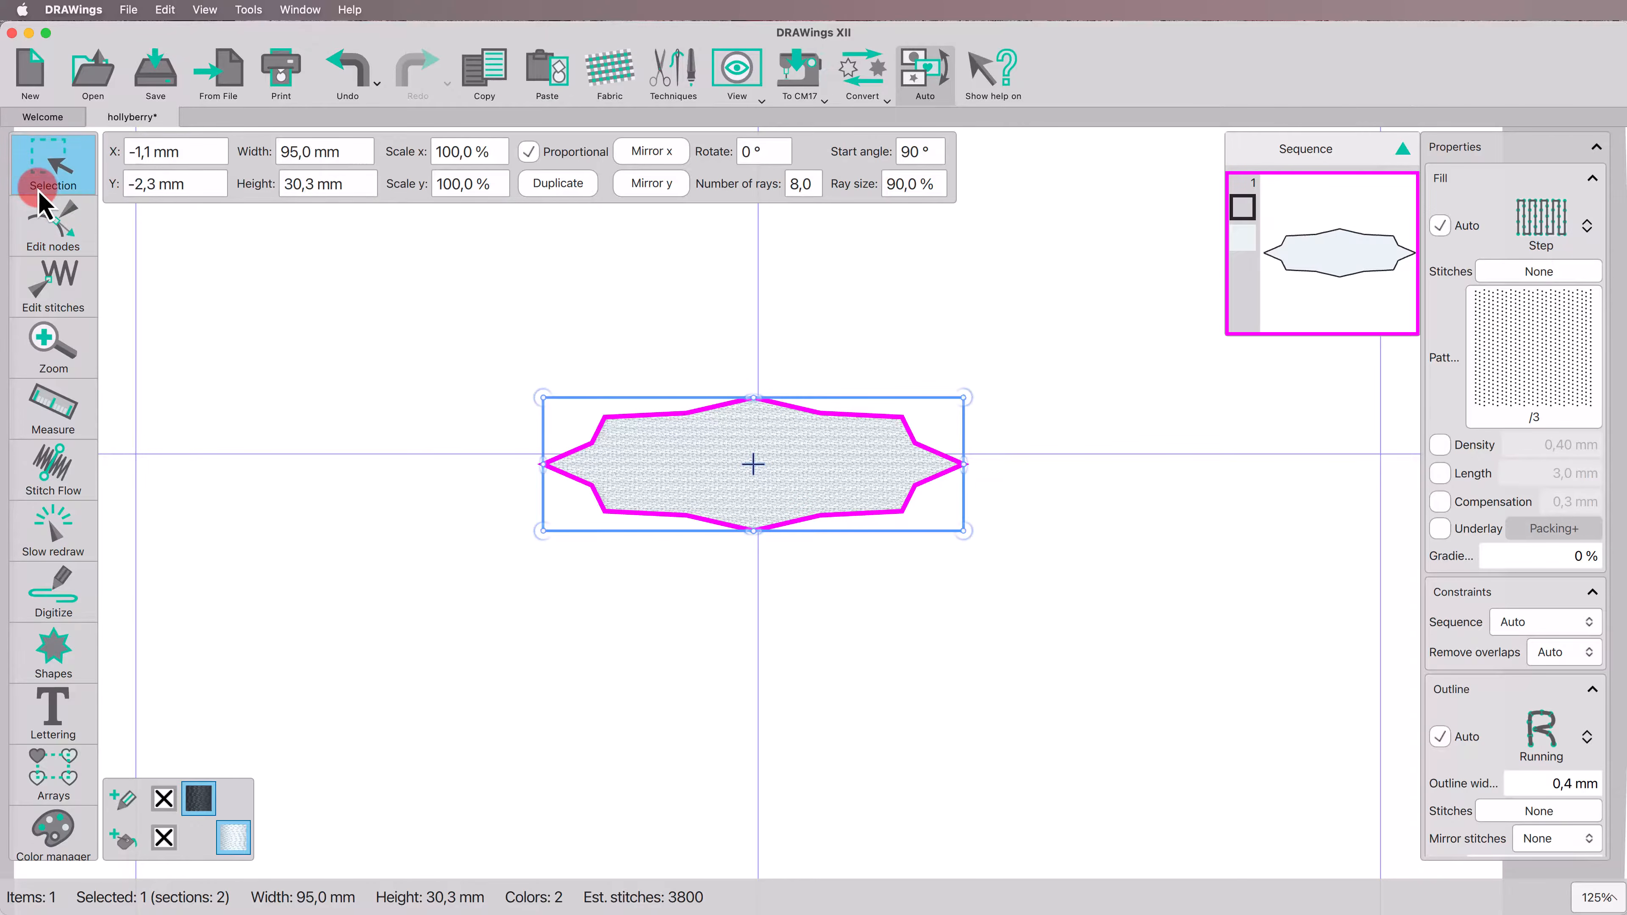
right_click(674, 467)
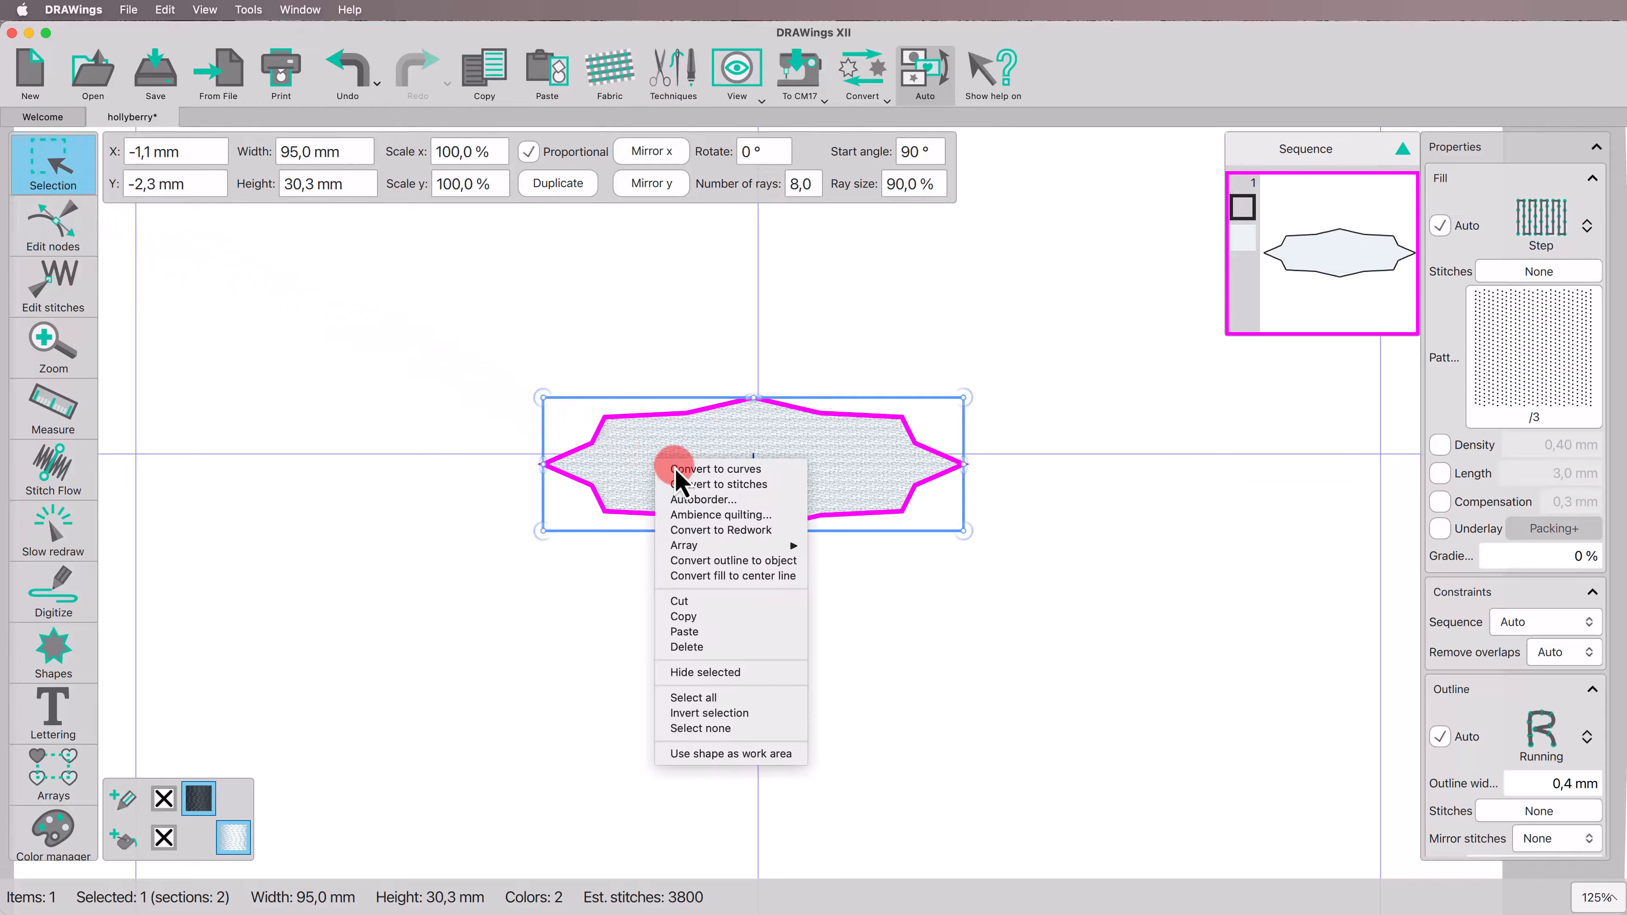
left_click(677, 470)
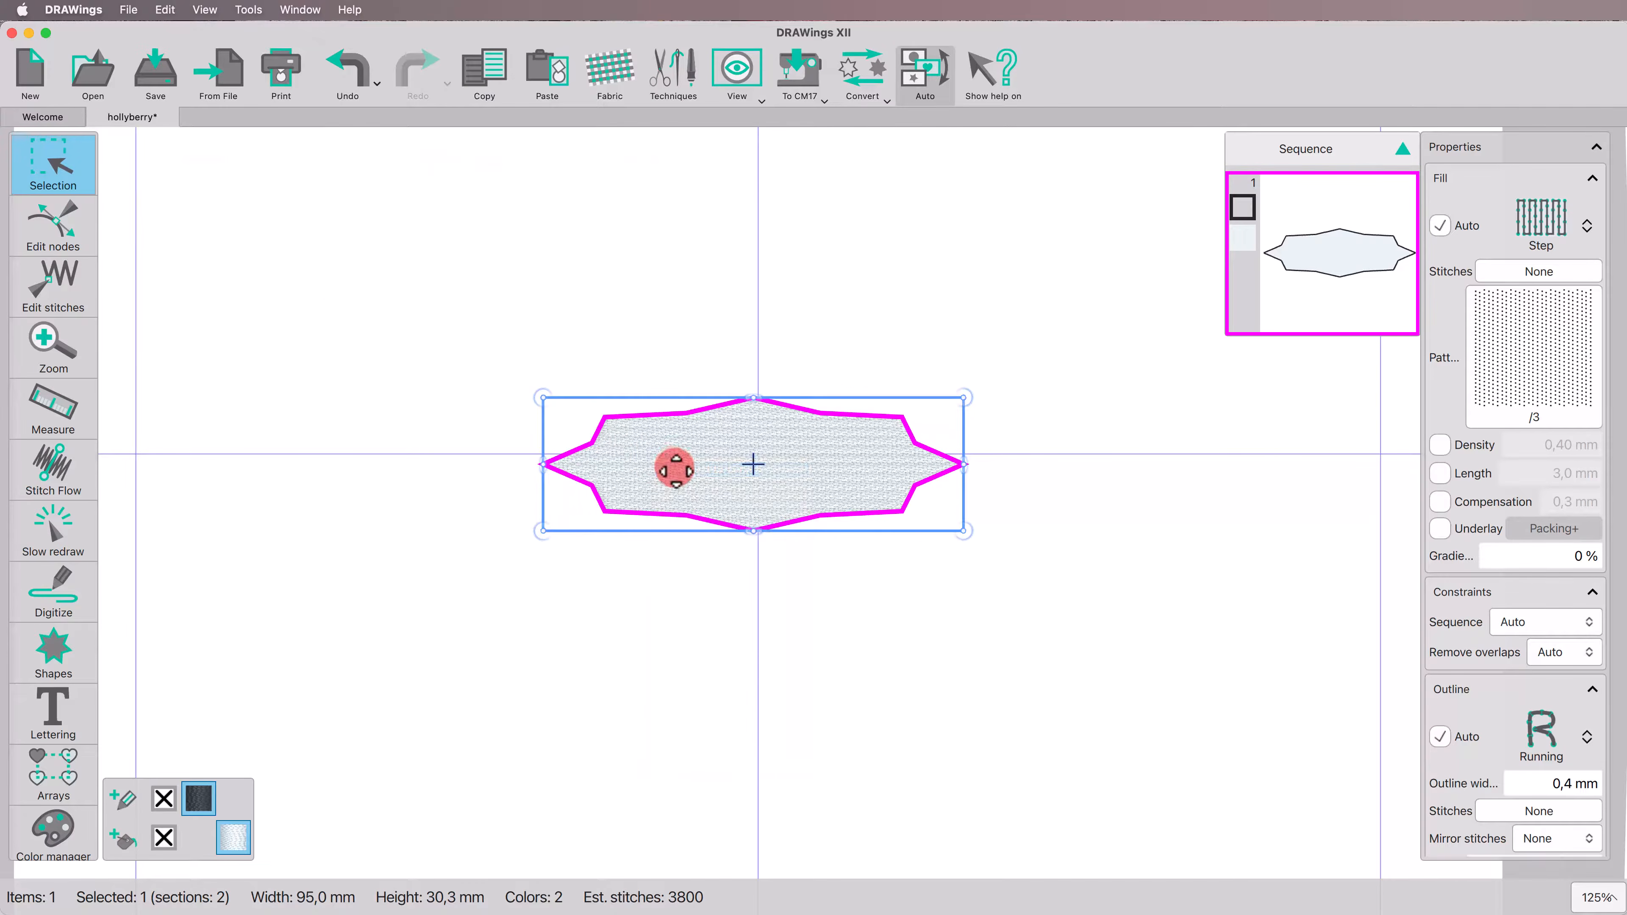
left_click(672, 589)
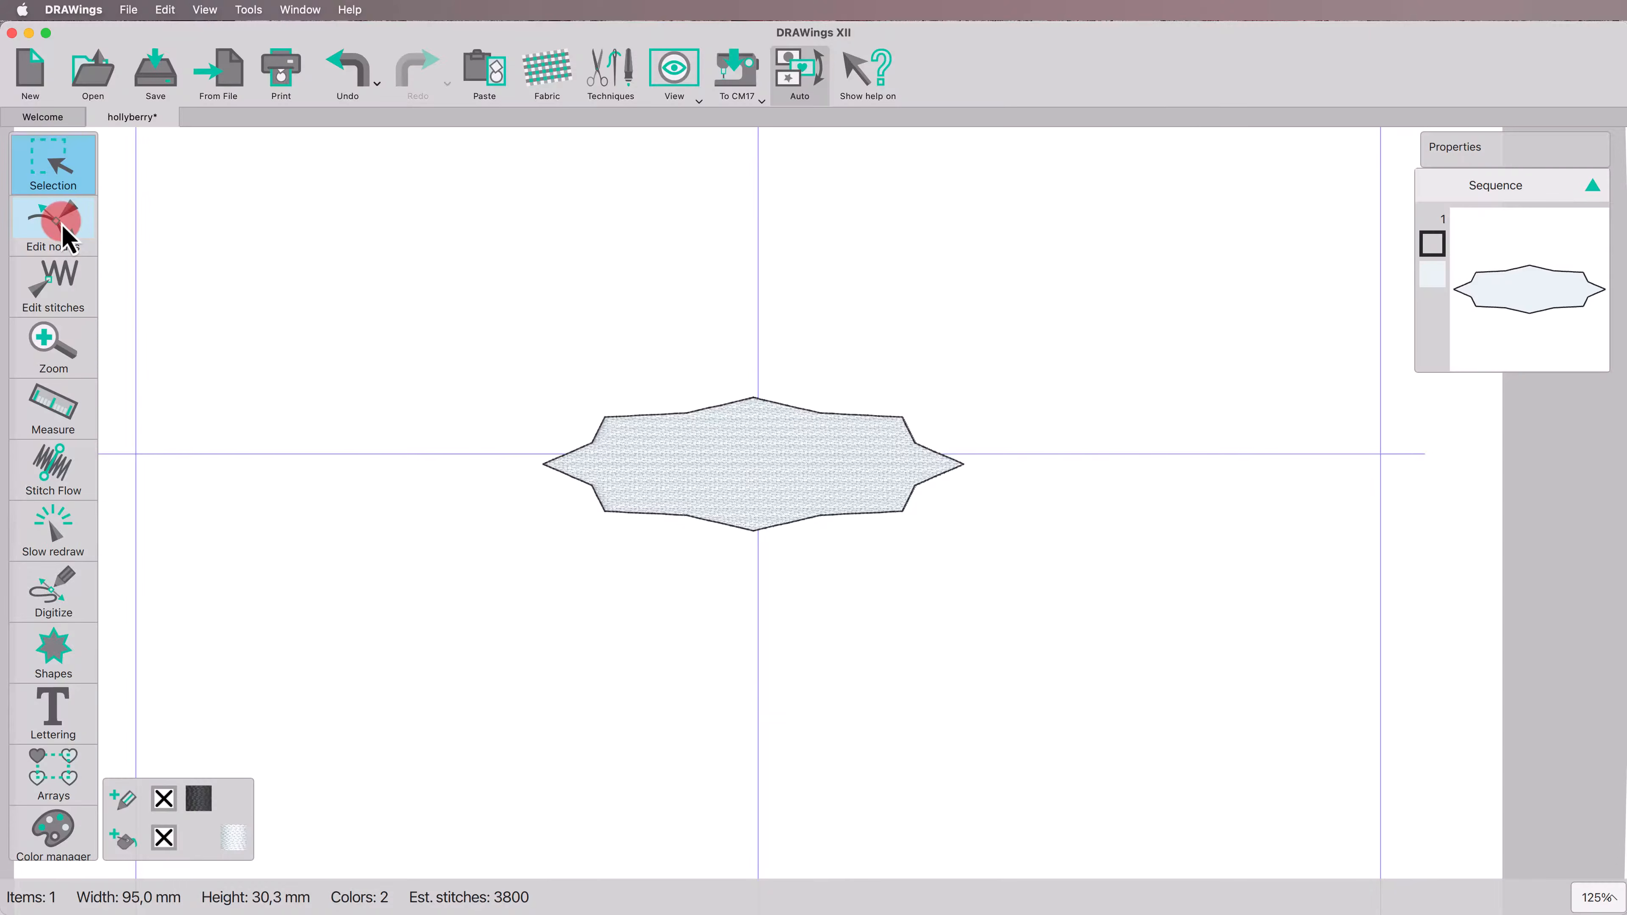
left_click(61, 225)
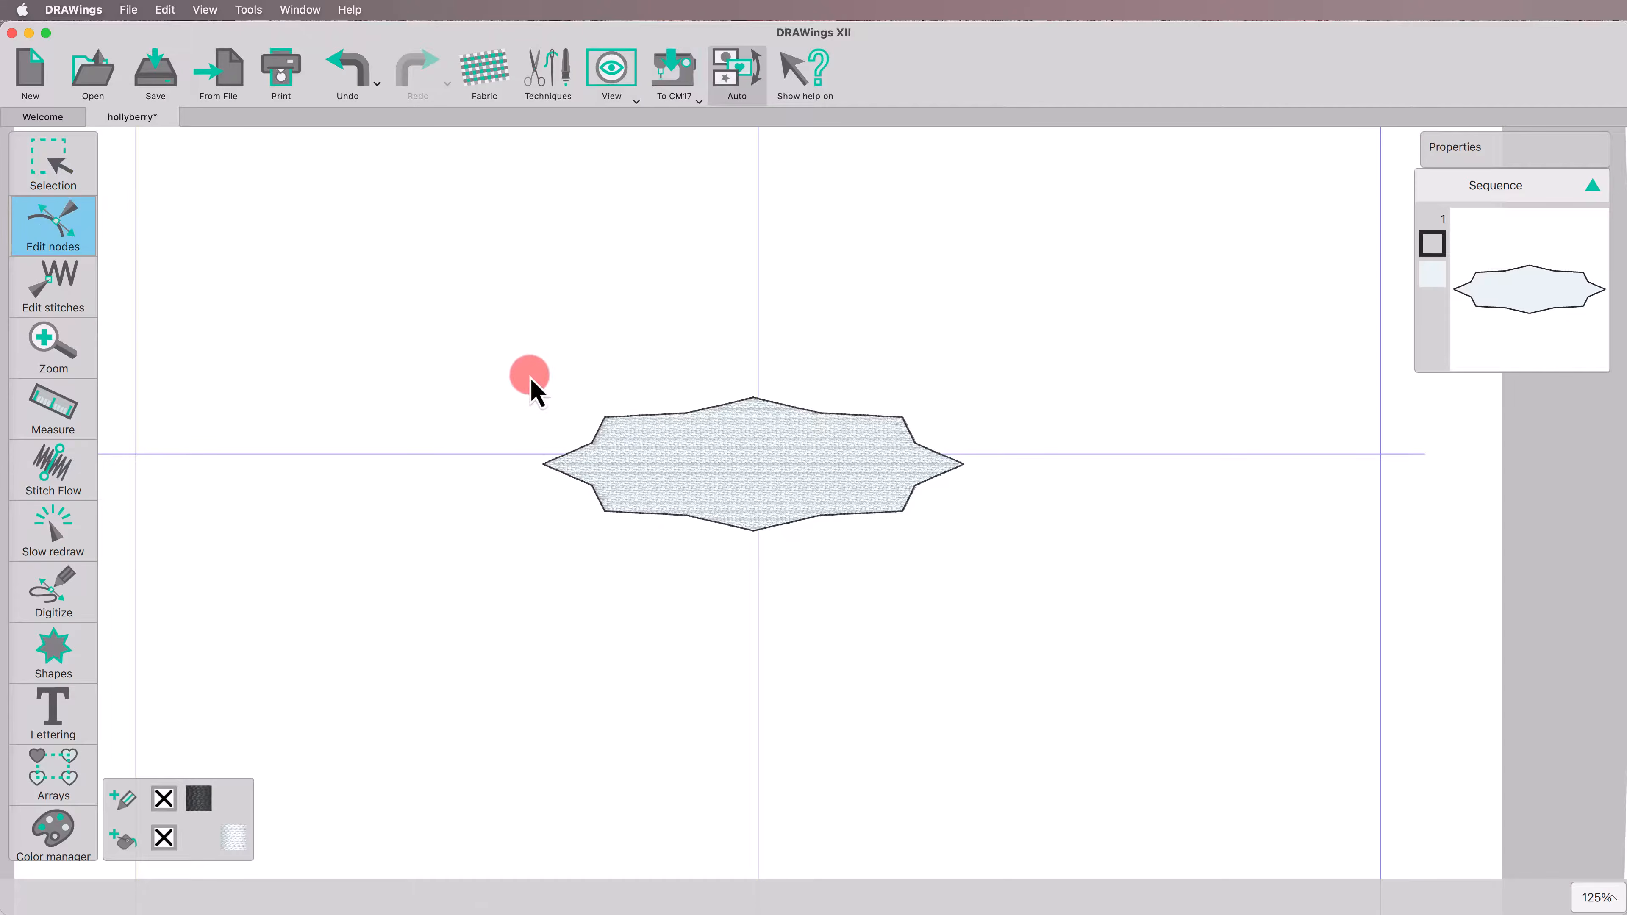
left_click(684, 471)
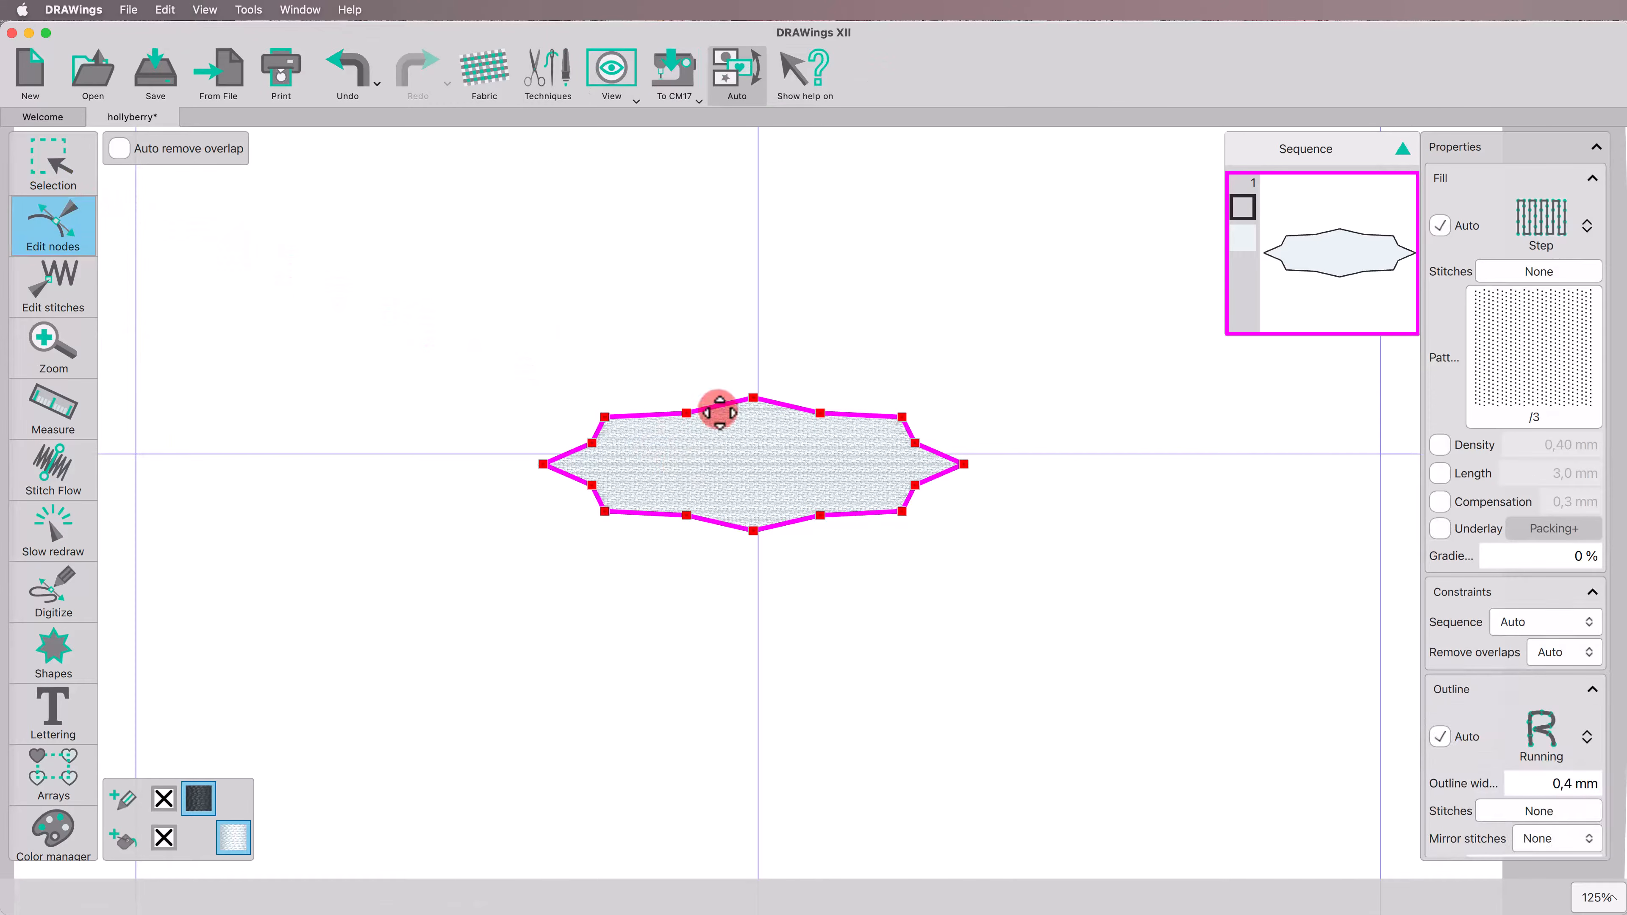
Try to bend the two straight edges beside the shape's upper point into inward curves.
left_click_drag(719, 410, 786, 414)
left_click(787, 401)
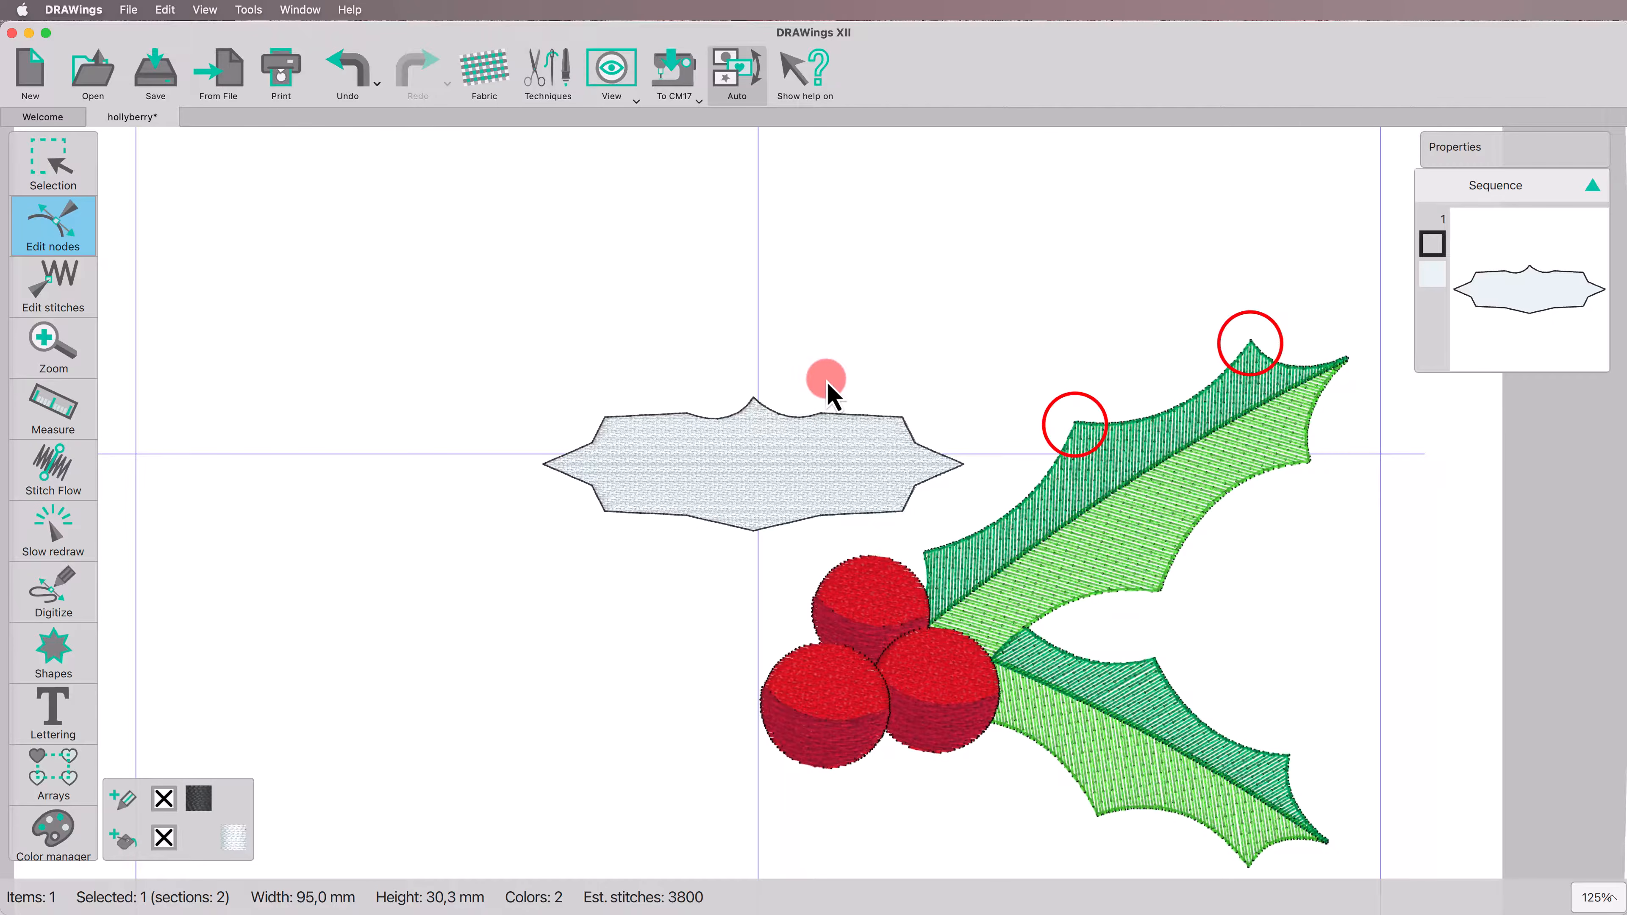
key("super+z")
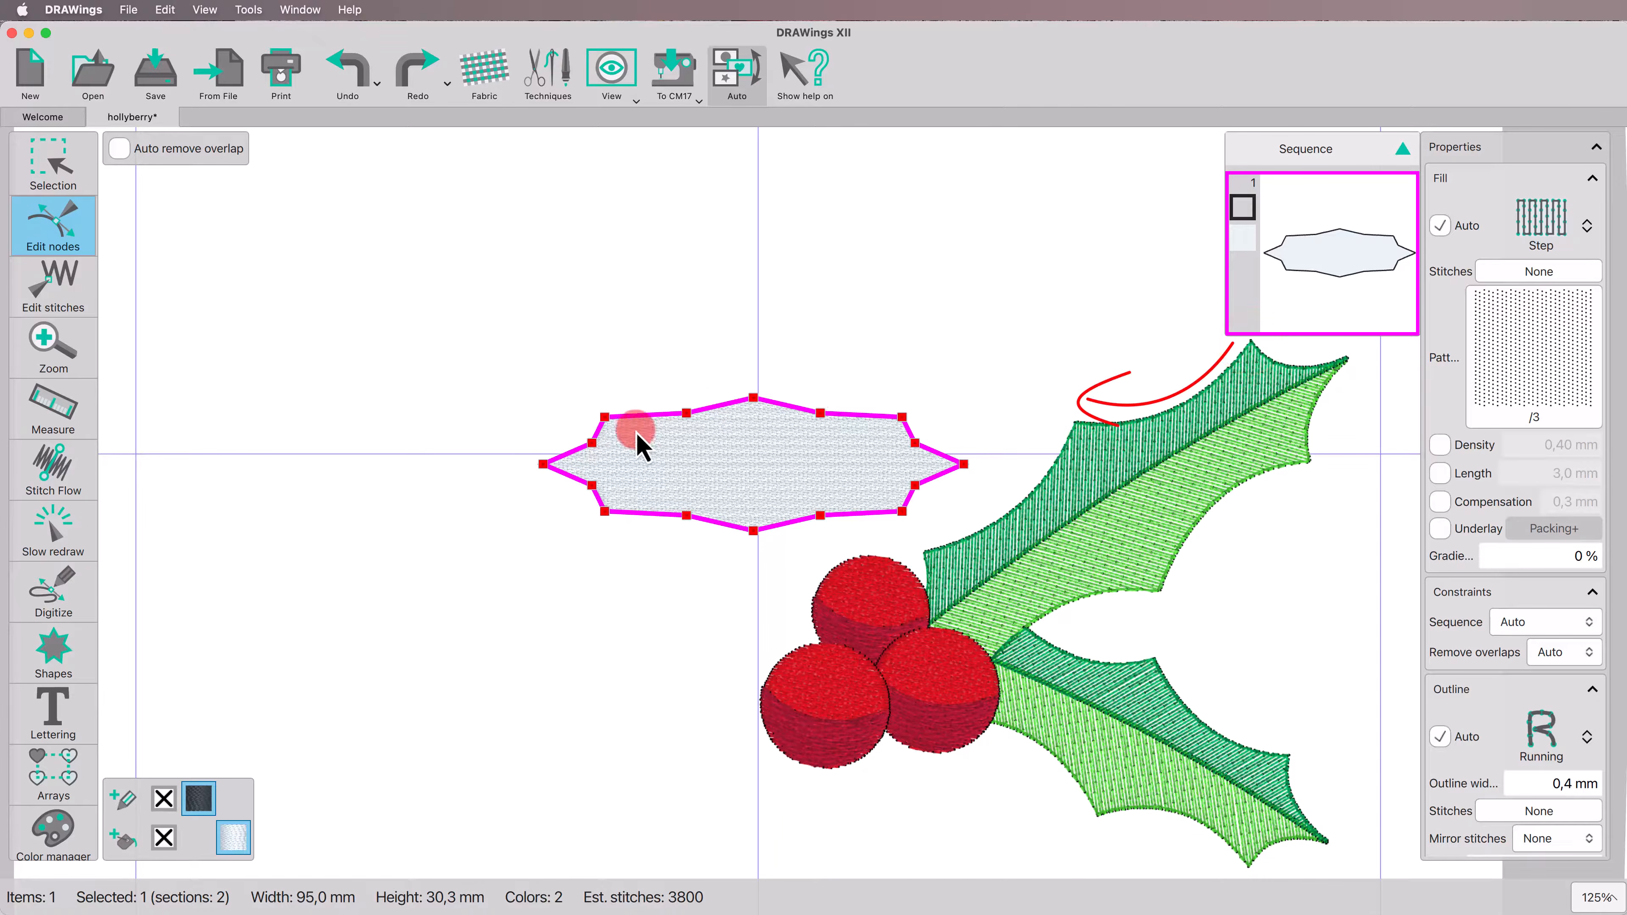
Select the eight inner nodes between the shape's points and convert them with Auto smooth node.
left_click(592, 442, "ctrl")
left_click(688, 415, "ctrl")
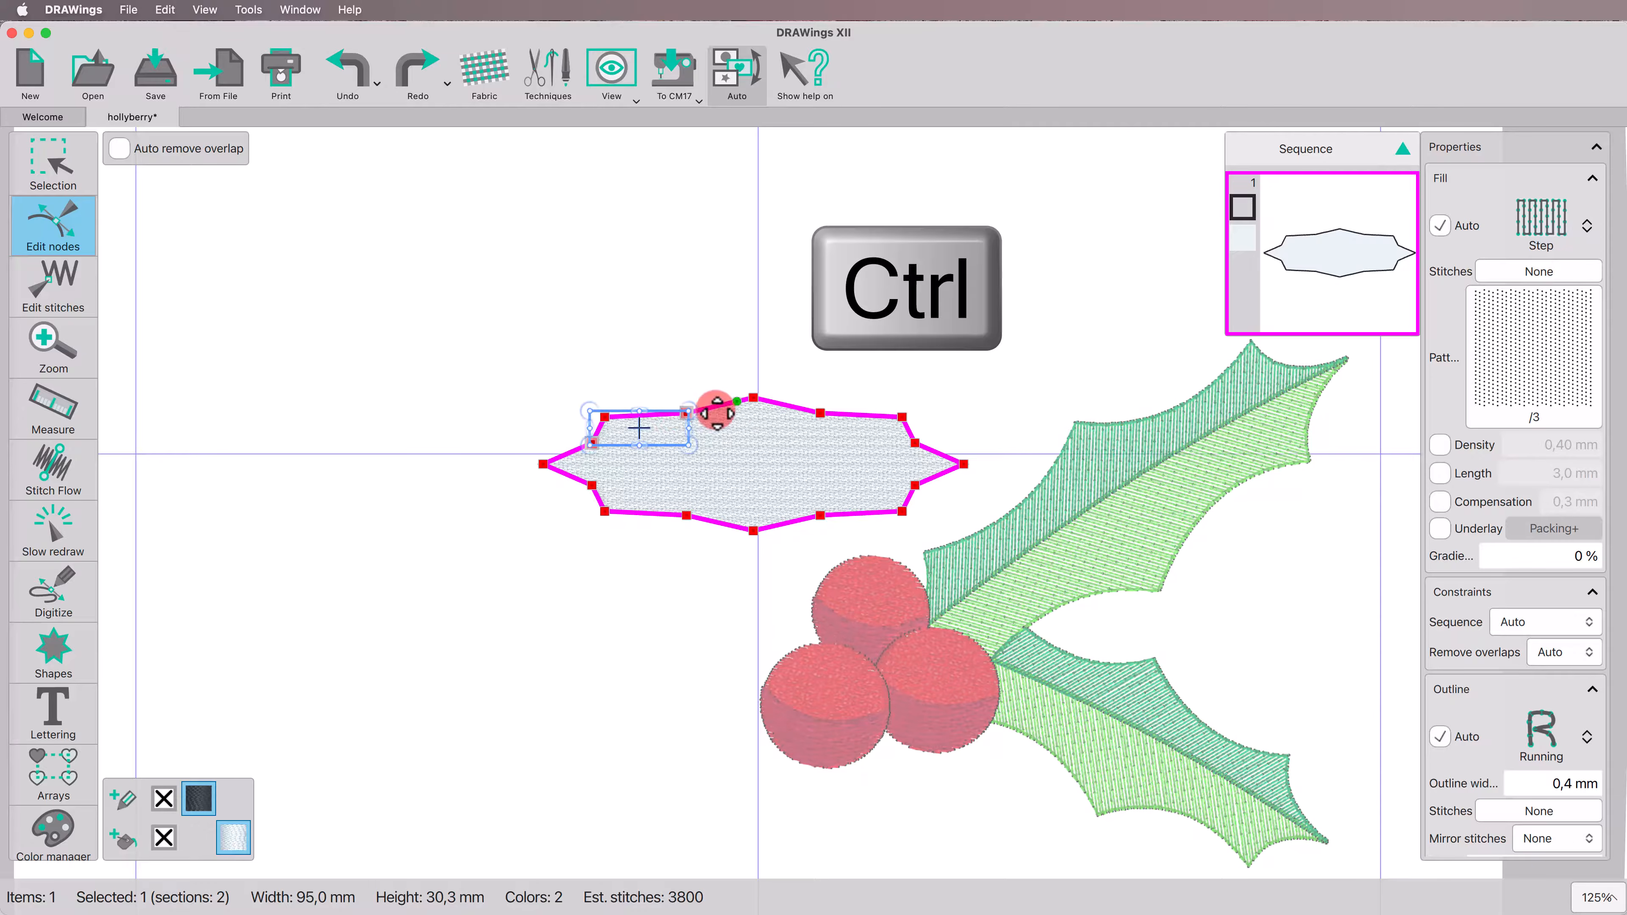
left_click(822, 412, "ctrl")
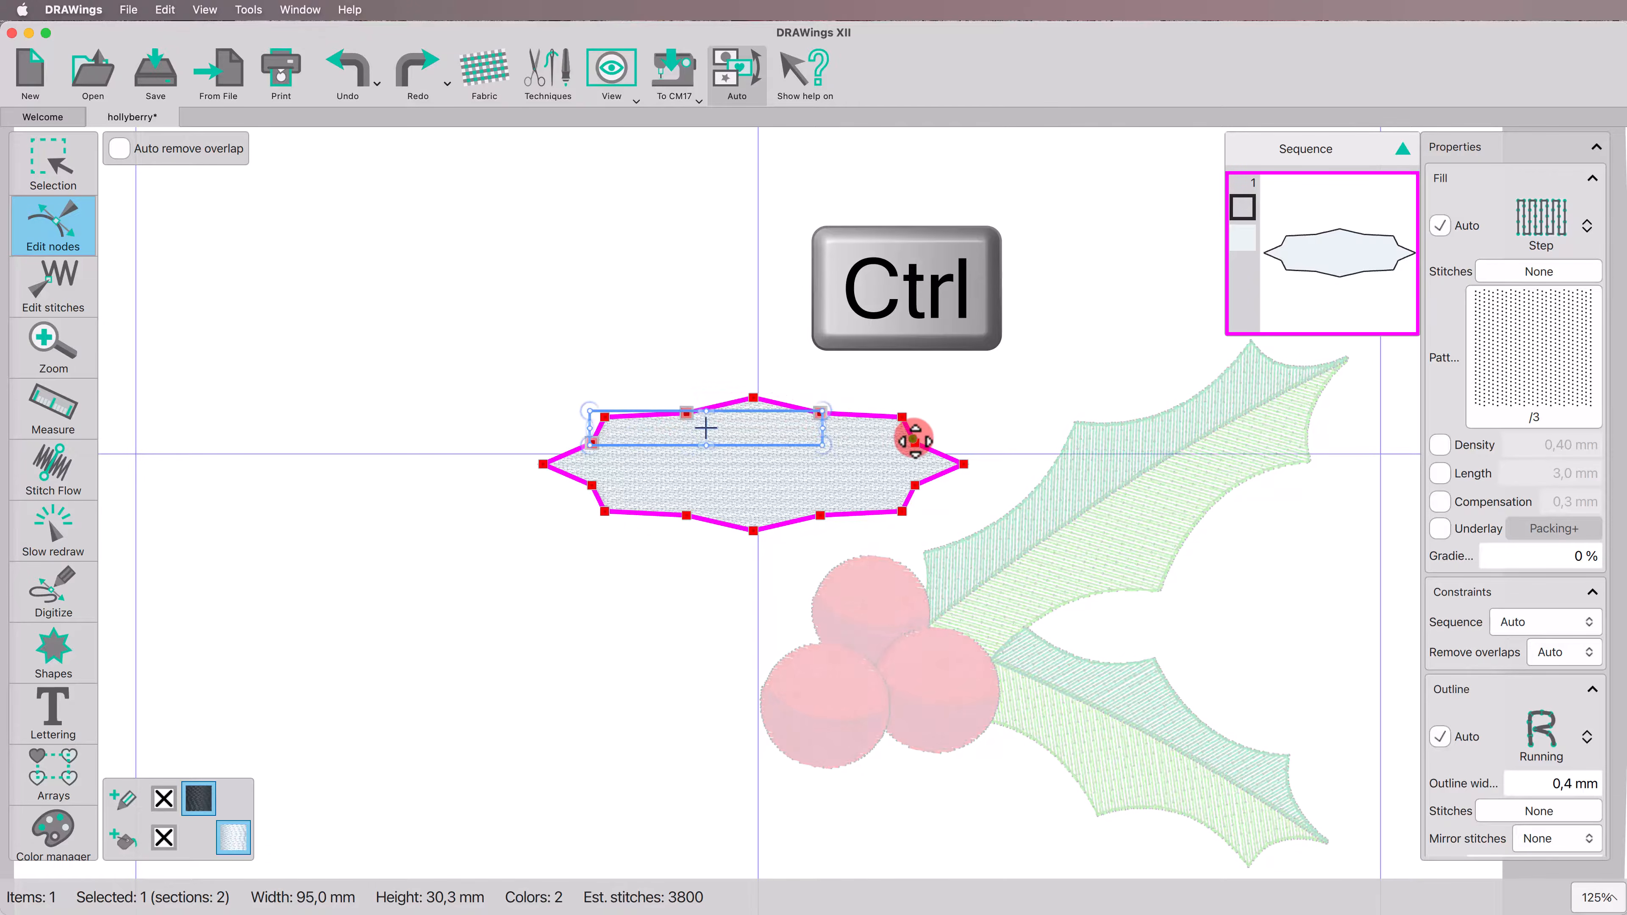
left_click(915, 443, "ctrl")
left_click(915, 486, "ctrl")
left_click(820, 515, "ctrl")
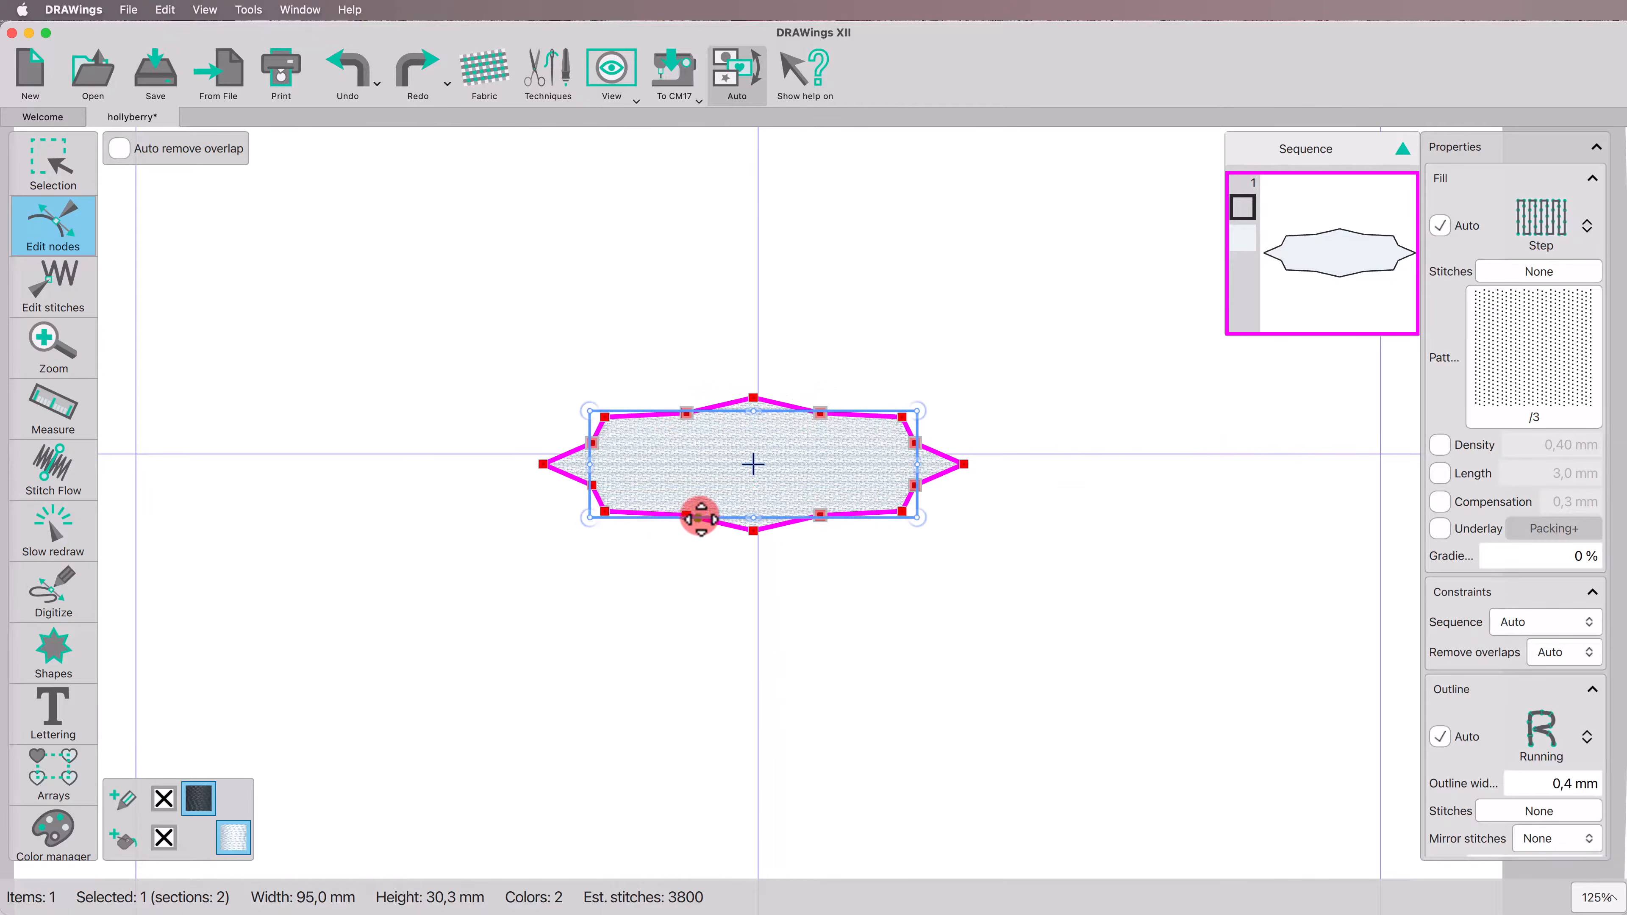
left_click(684, 515, "ctrl")
left_click(605, 482, "ctrl")
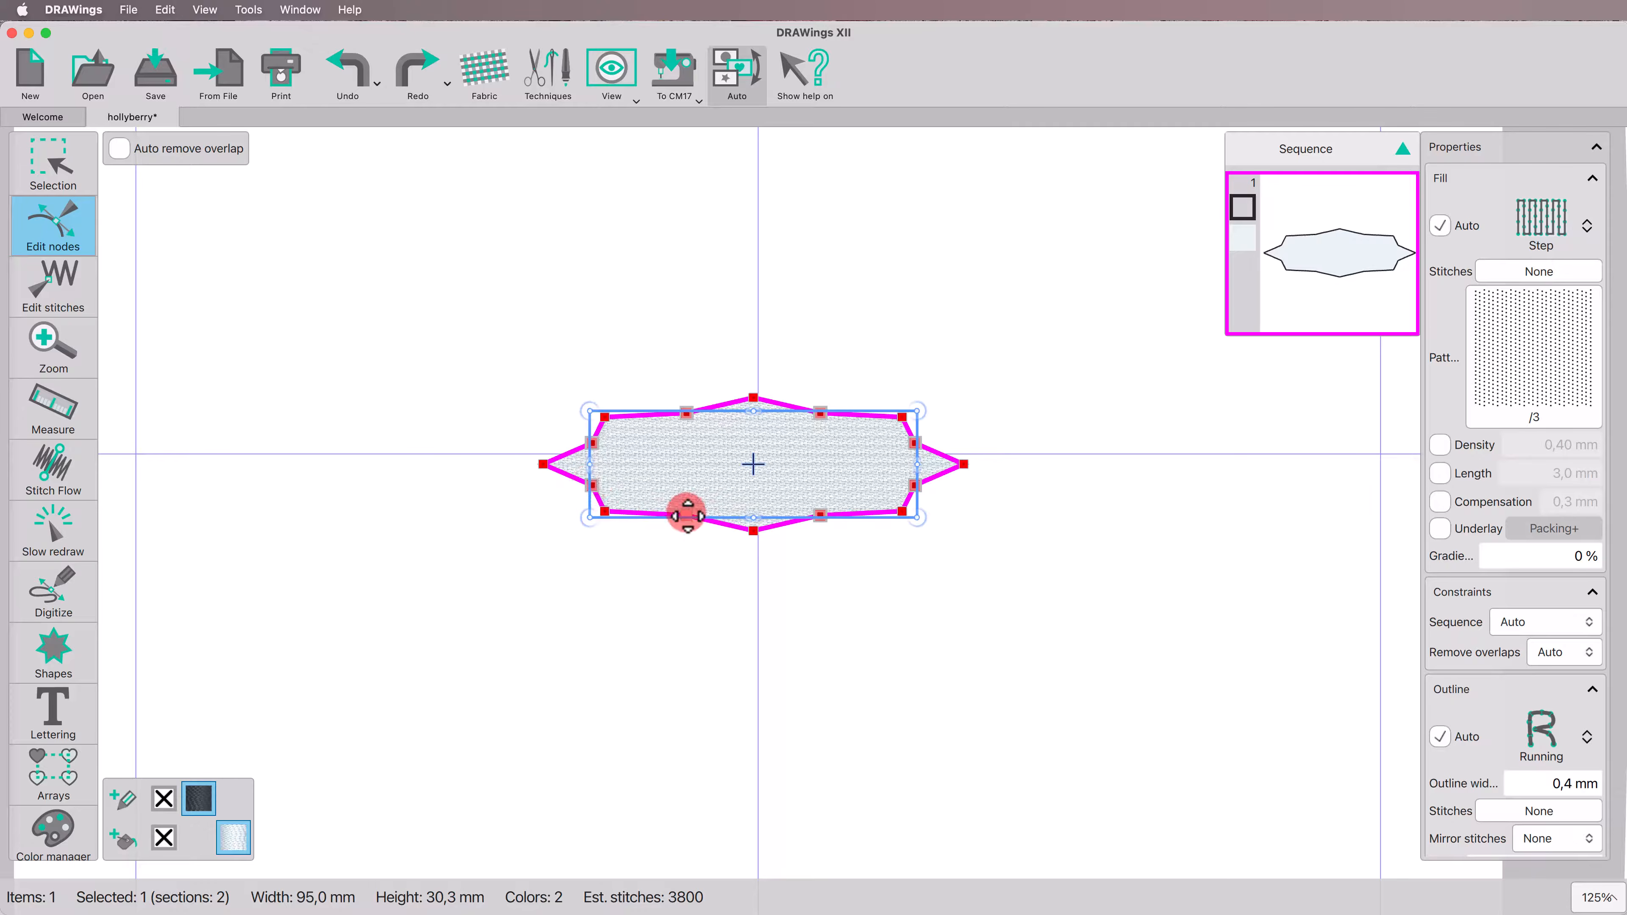
right_click(686, 515)
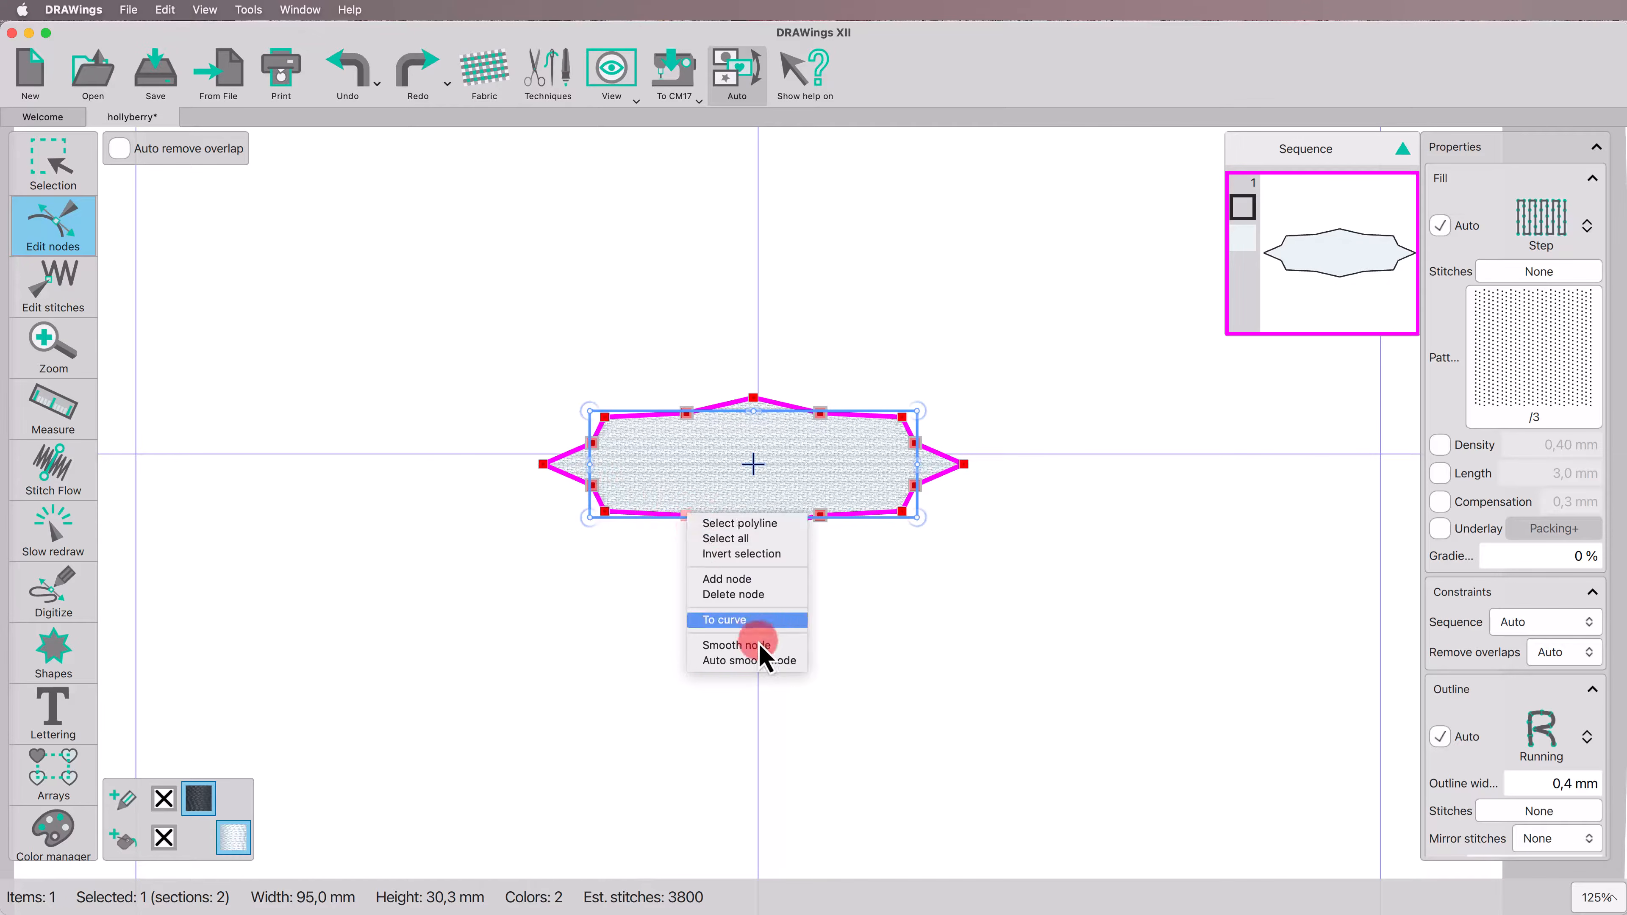
left_click(773, 661)
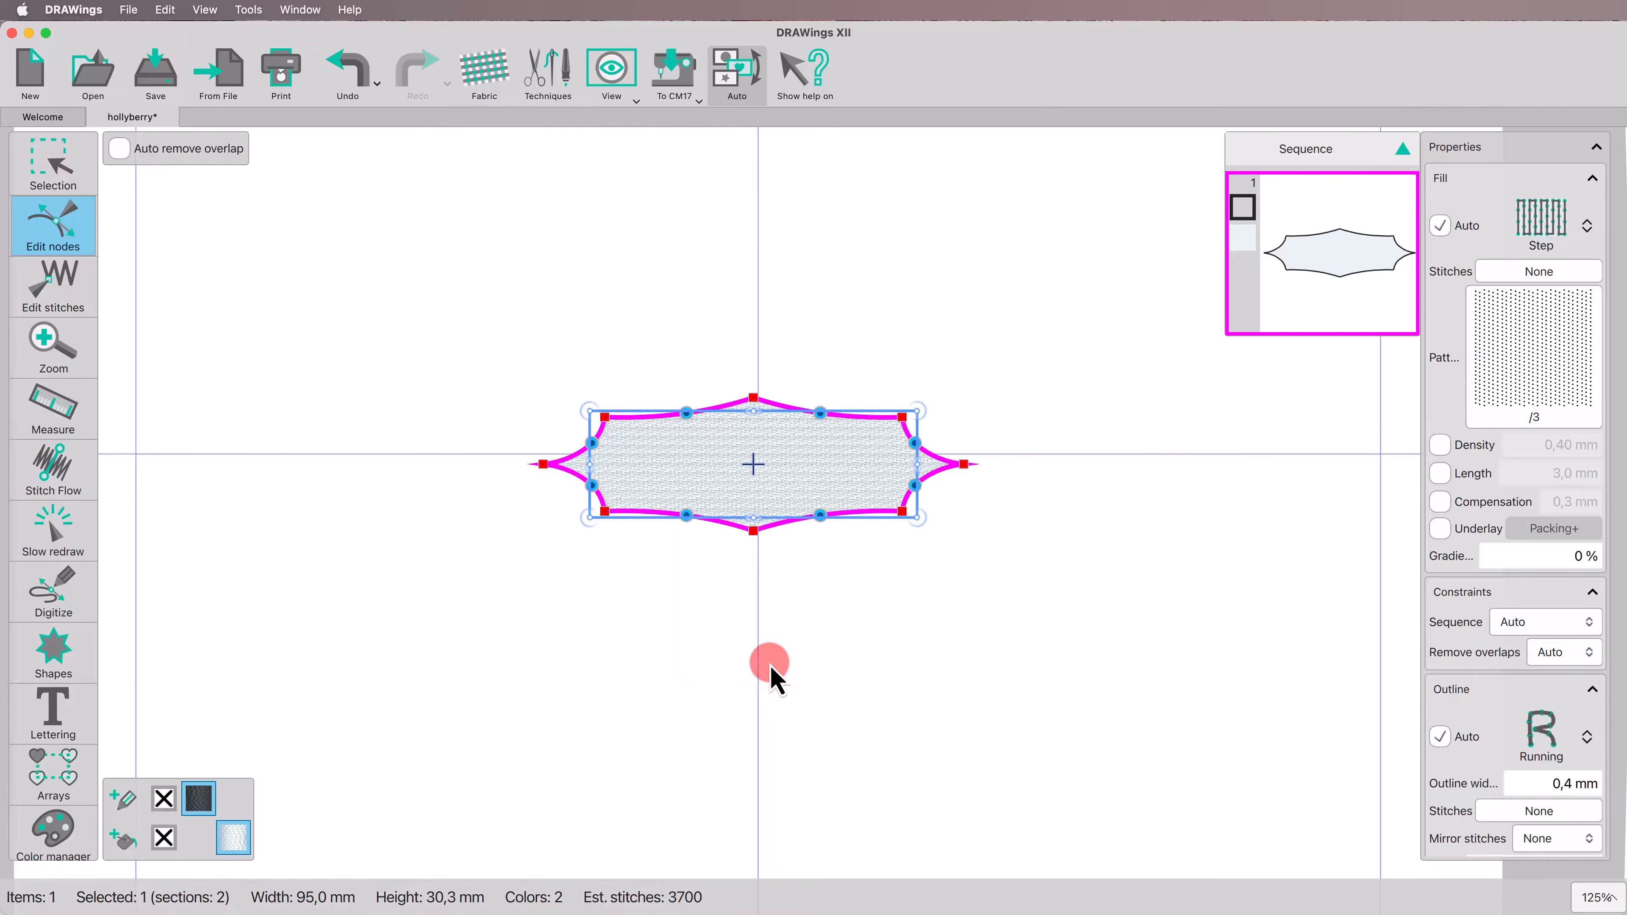
left_click(849, 587)
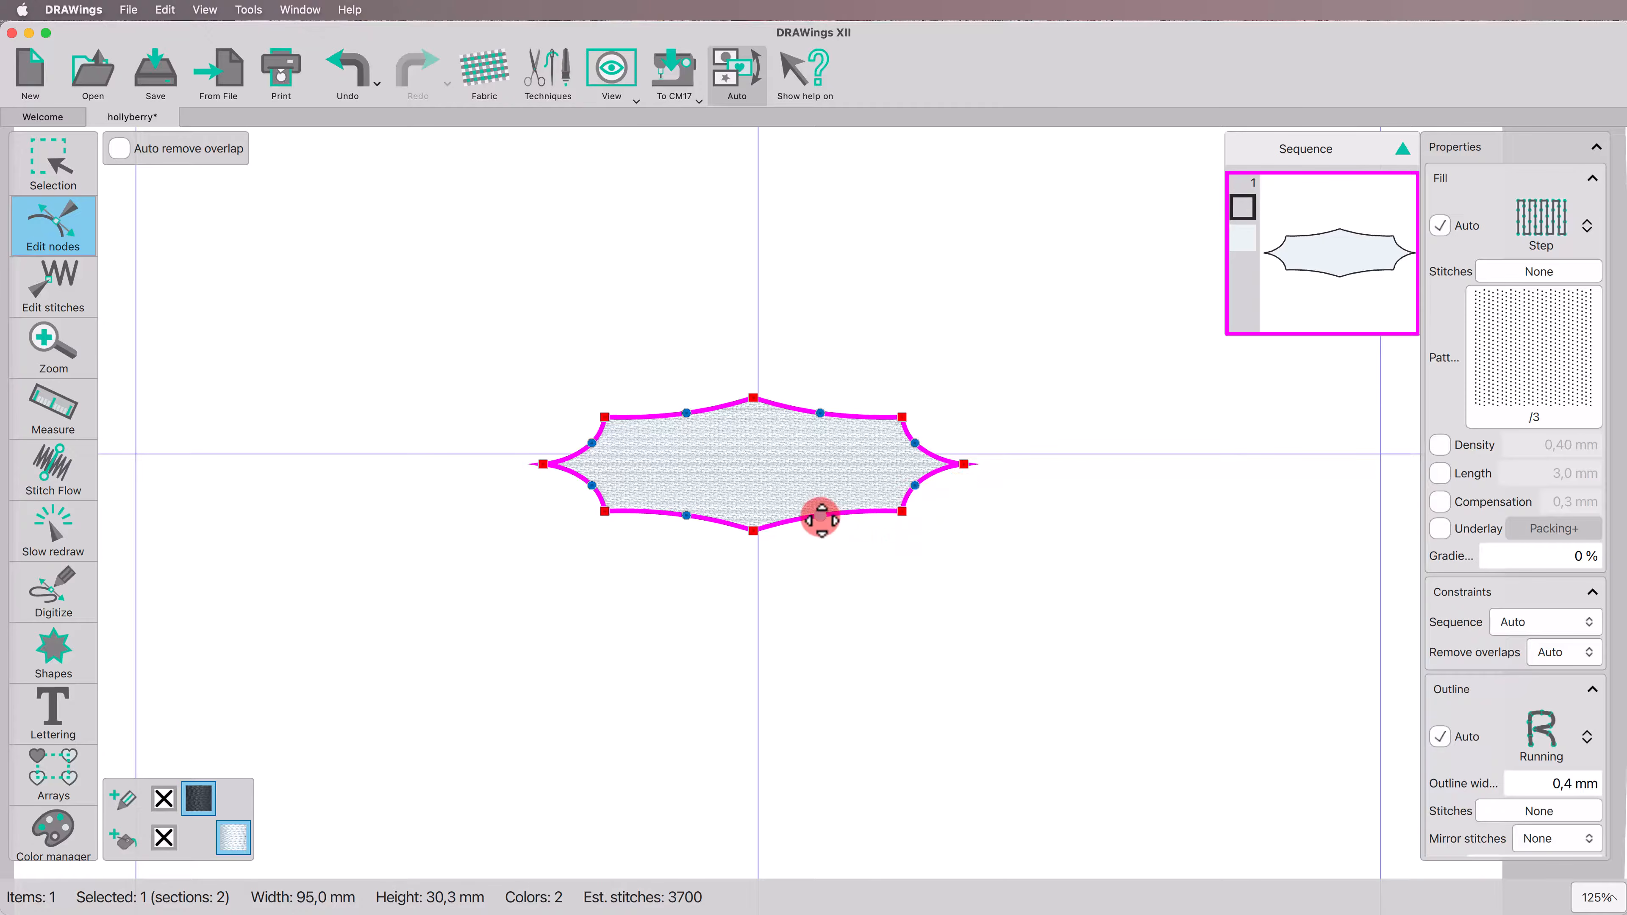
Pull the four smooth nodes along the upper and lower edges inward to deepen the holly leaf's curves.
left_click_drag(821, 518, 831, 498)
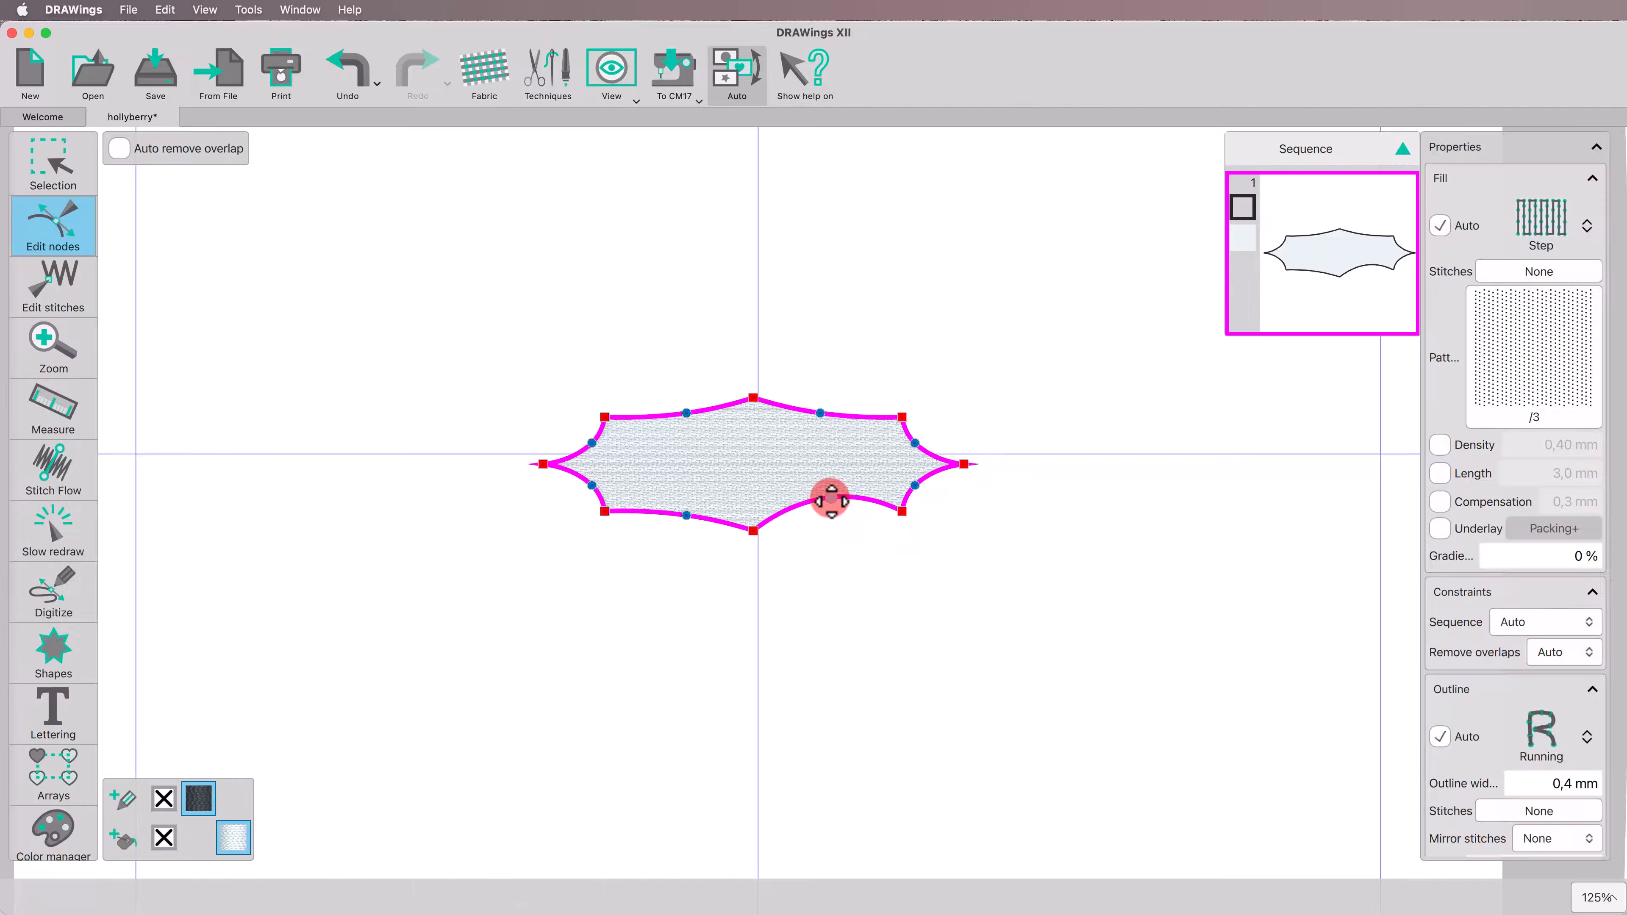
left_click_drag(826, 423, 825, 427)
left_click_drag(683, 513, 683, 501)
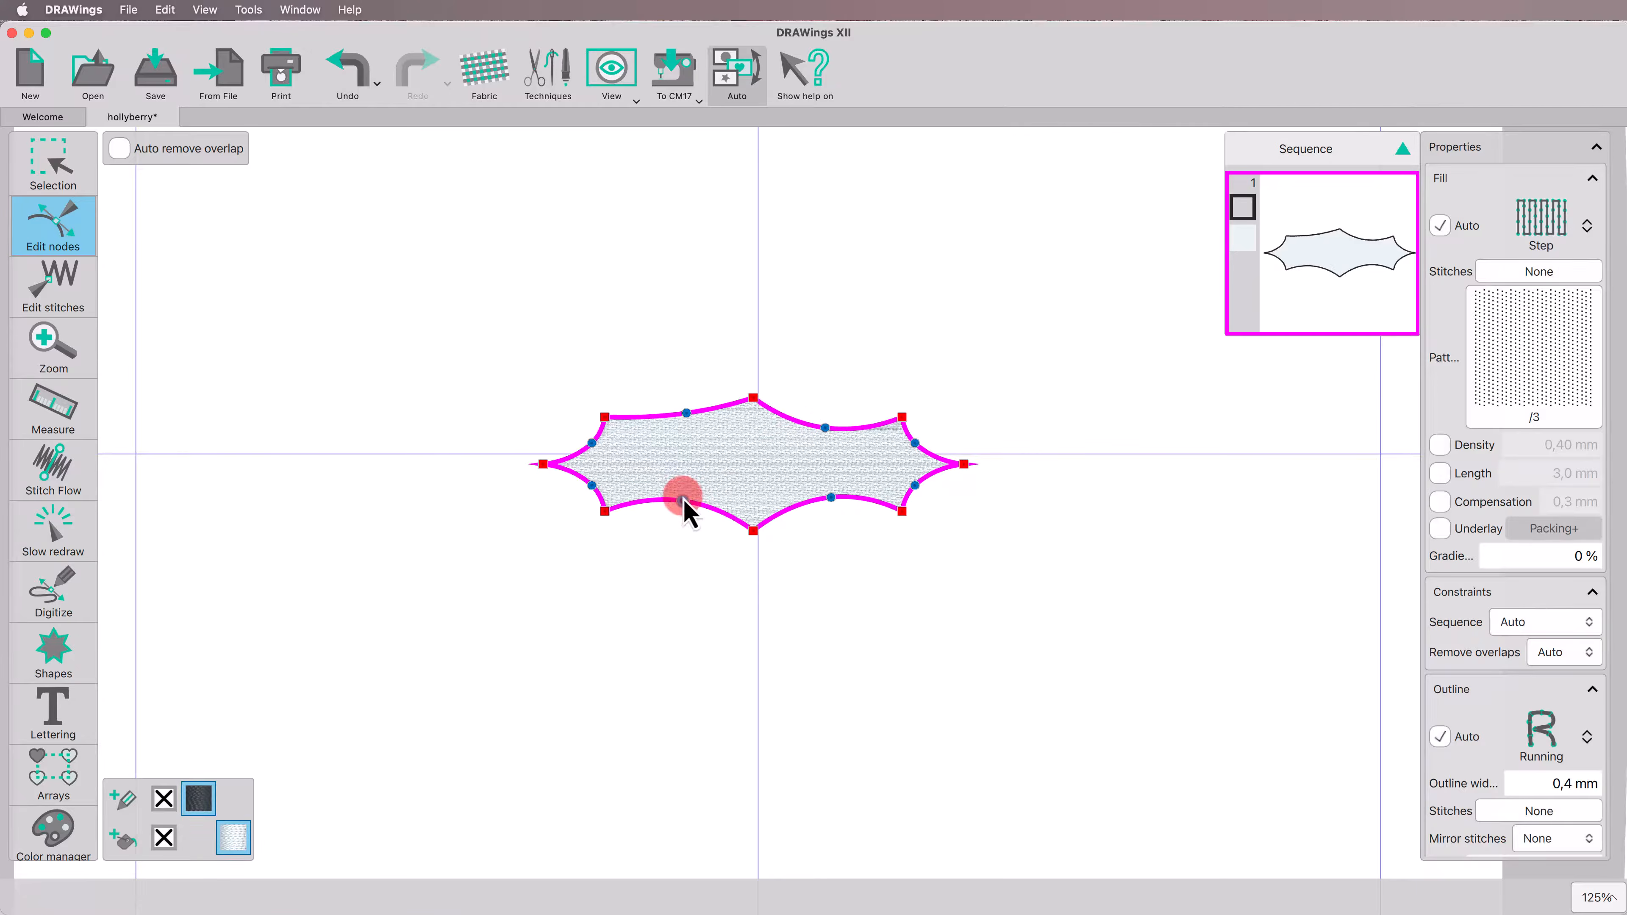
left_click_drag(686, 414, 692, 426)
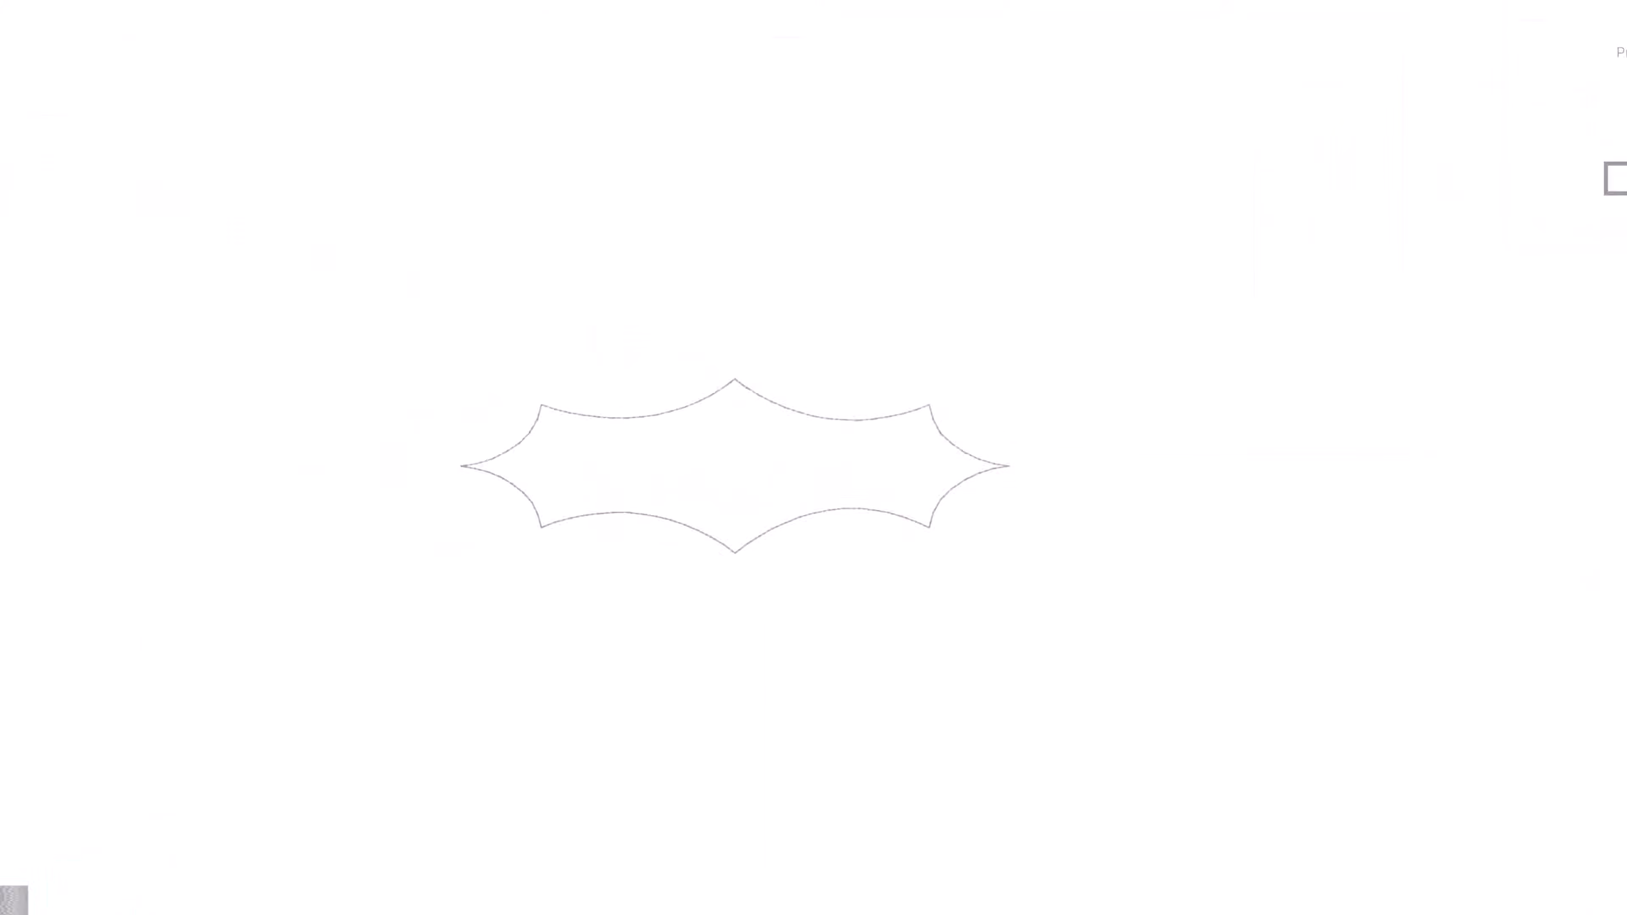
Digitize a slightly arched open line about 104 mm long through the leaf's middle, extending past both tips.
left_click(55, 597)
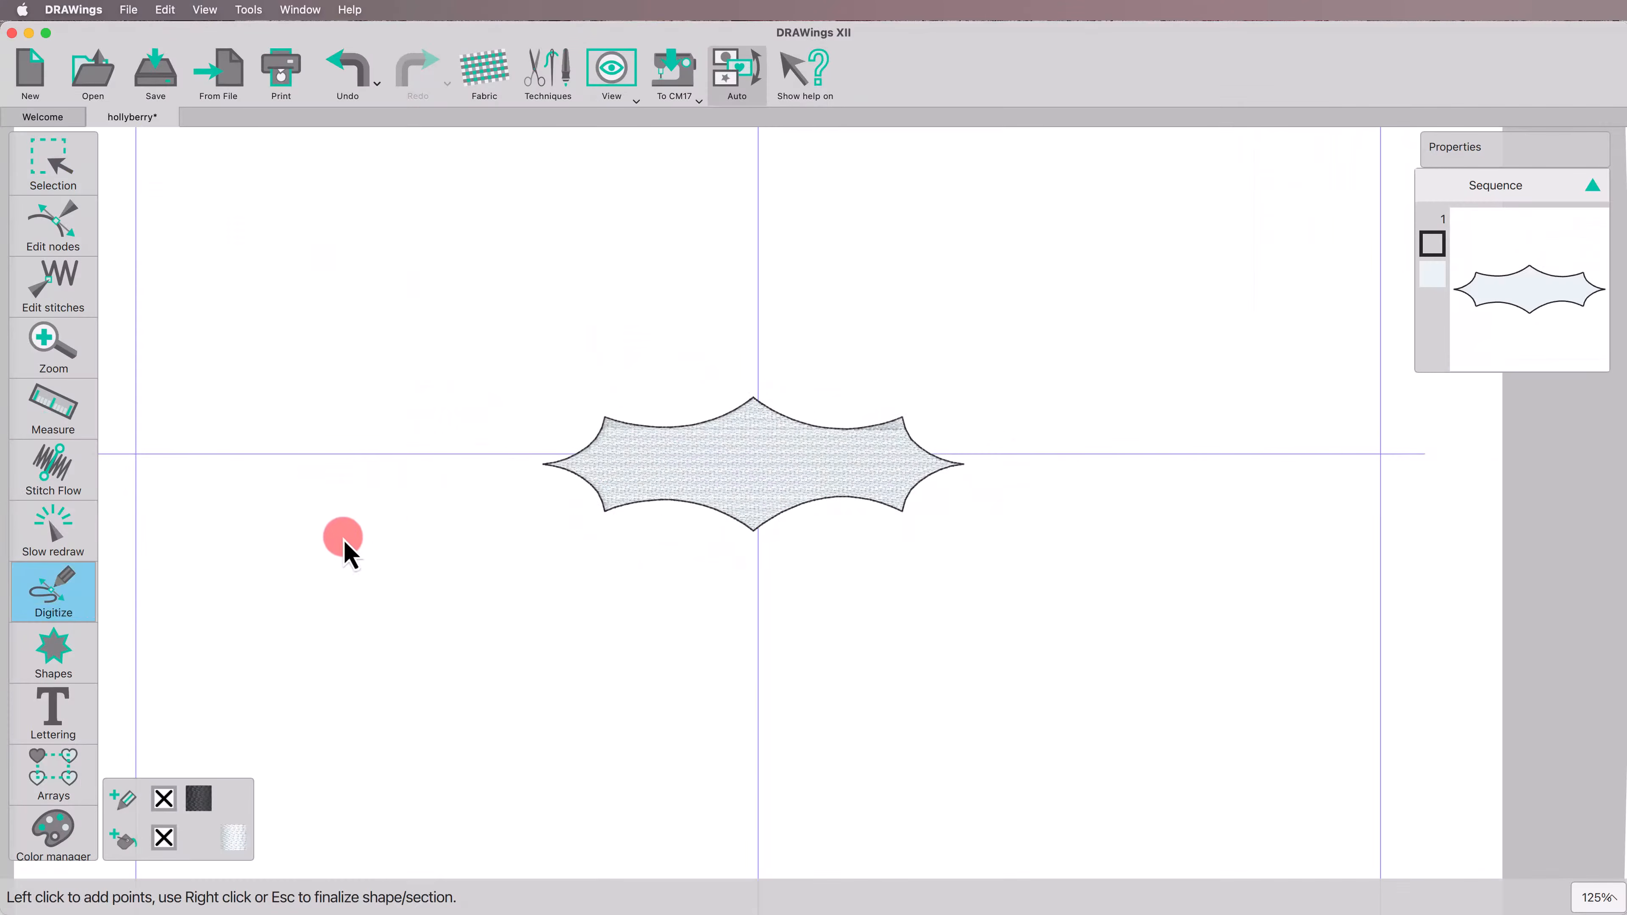
left_click(527, 467)
left_click(647, 457)
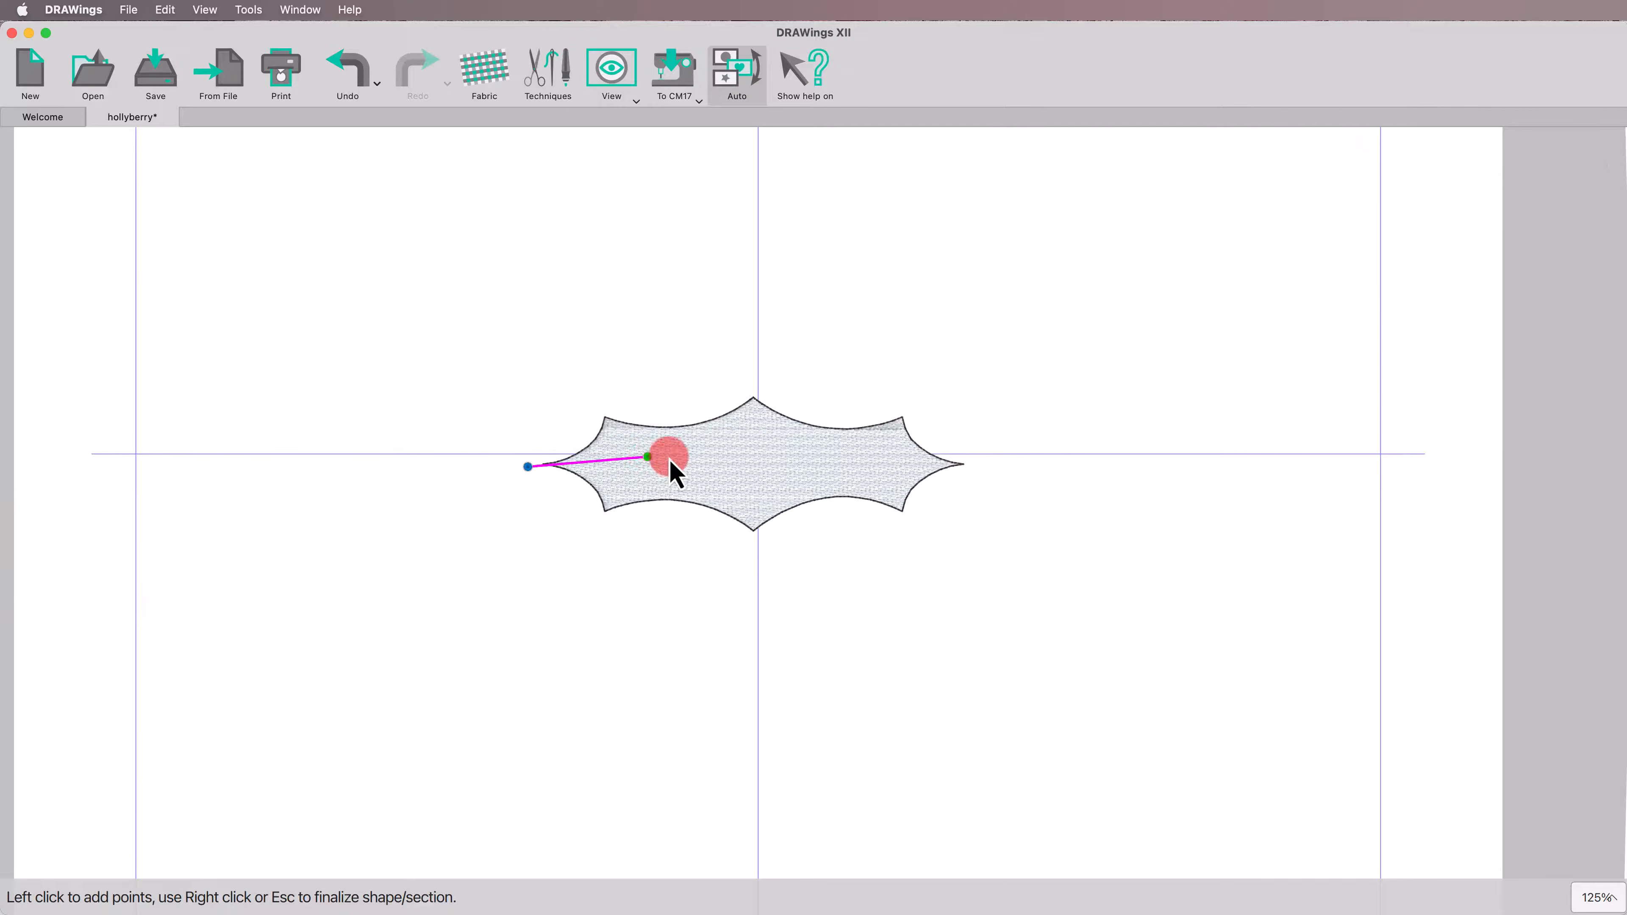
left_click(801, 453)
left_click(983, 461)
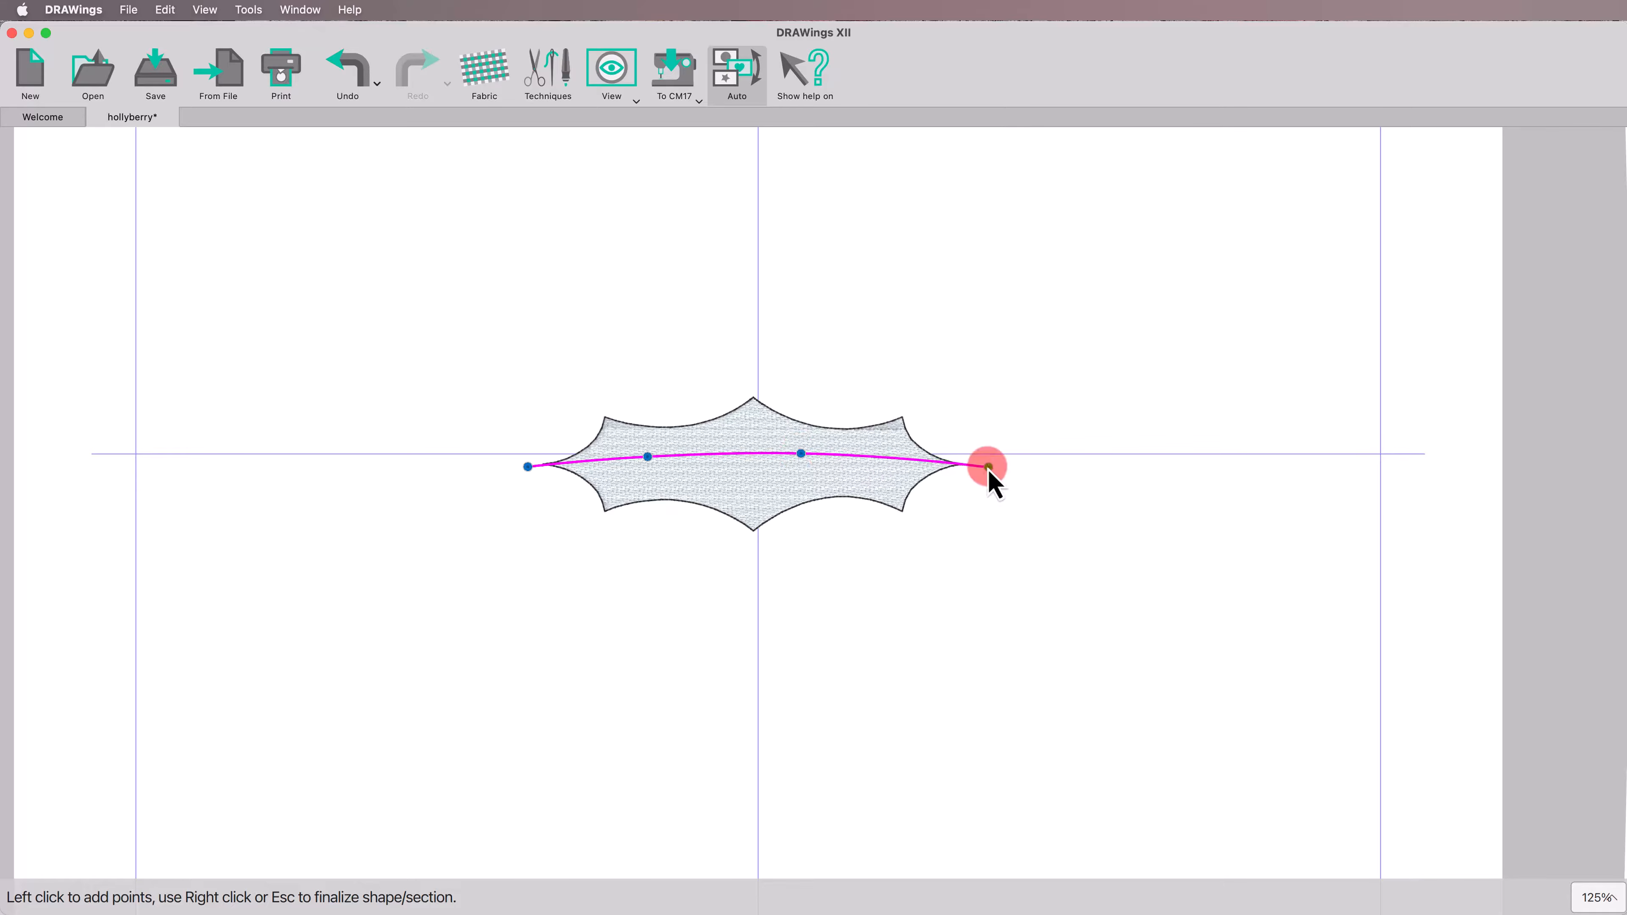
right_click(990, 470)
Split the leaf lengthwise into upper and lower halves along the digitized line with the Knife command.
left_click(37, 157)
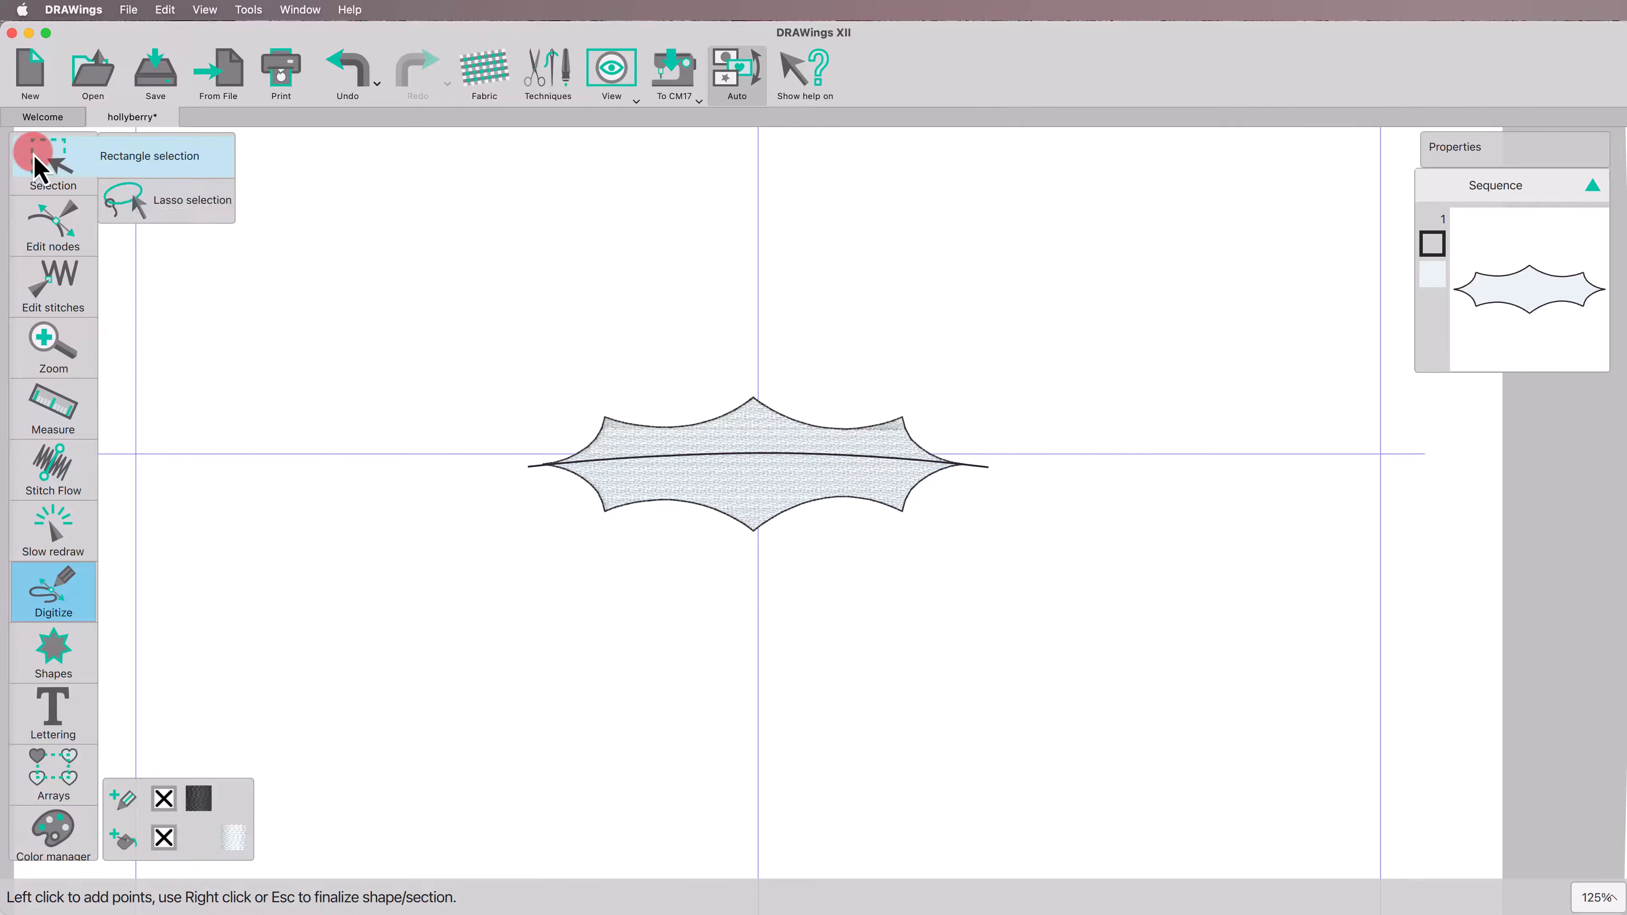
left_click(581, 439)
left_click(677, 489)
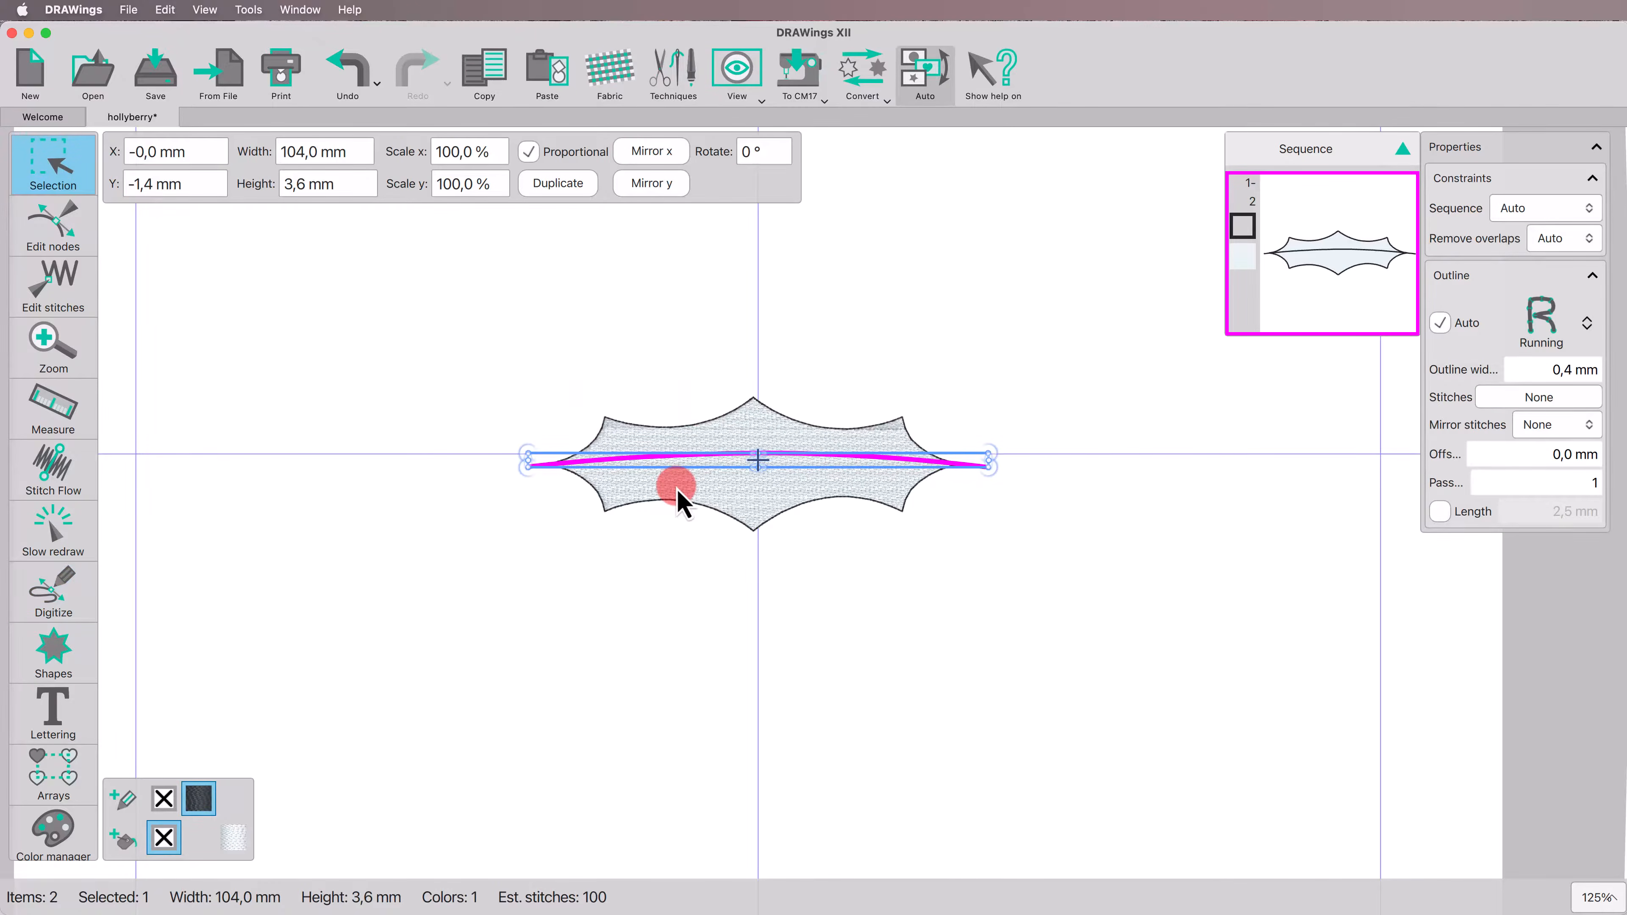
left_click(677, 490, "shift")
right_click(666, 463)
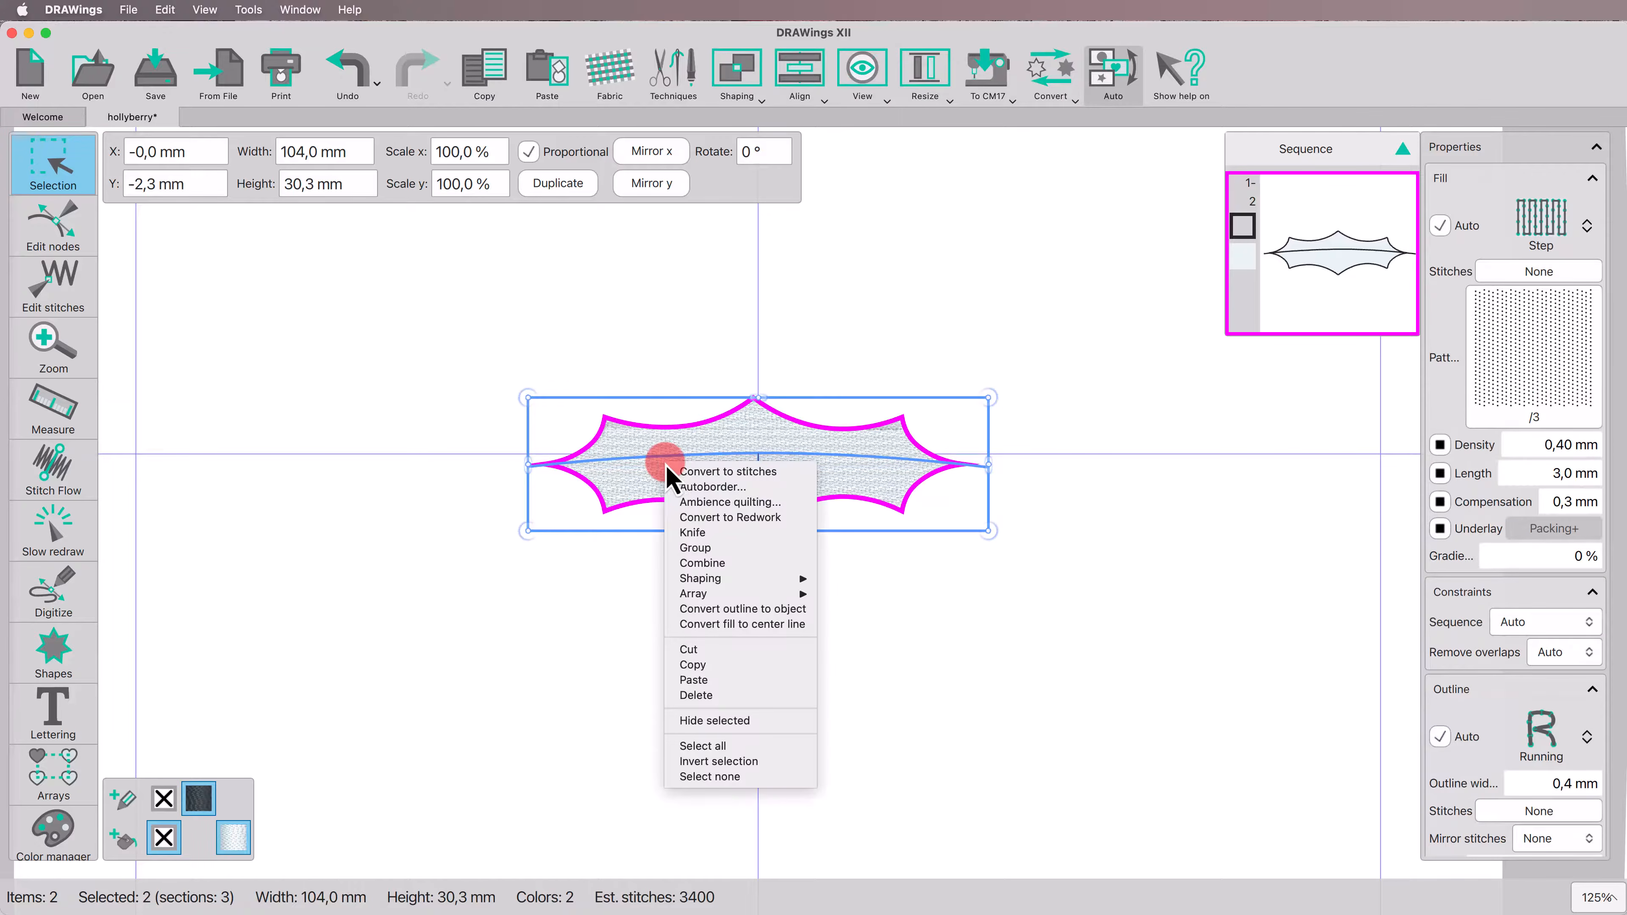
left_click(708, 531)
left_click(705, 580)
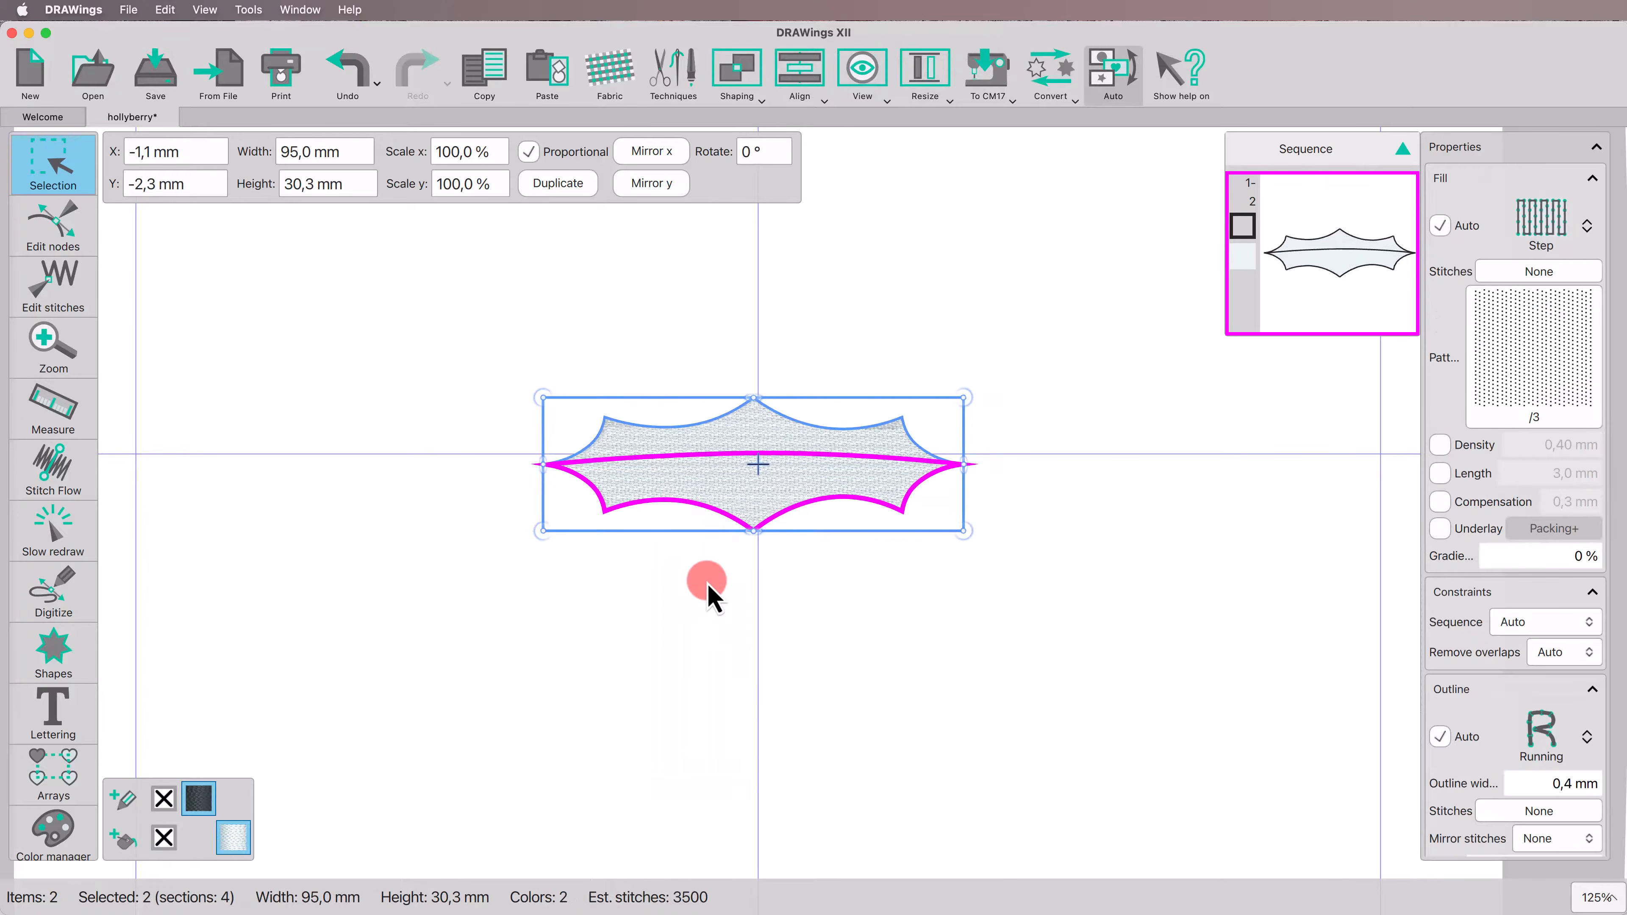
left_click(730, 486)
left_click(746, 422)
left_click(811, 328)
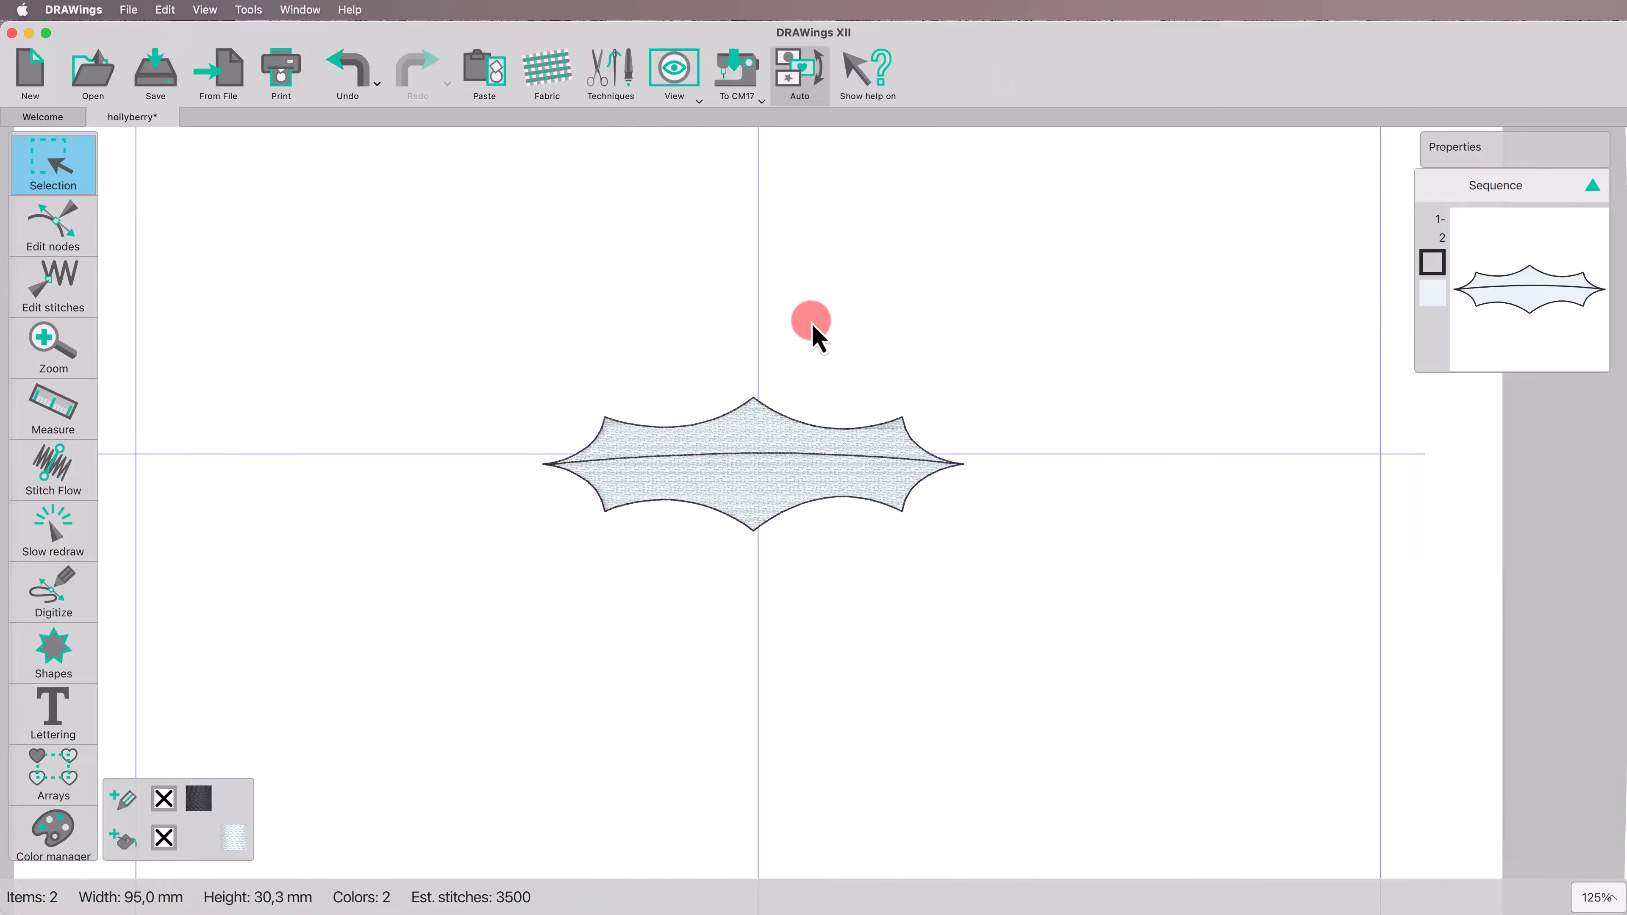
Fill the upper half of the leaf with dark green and give its outline the same green.
left_click(766, 443)
left_click(164, 838)
left_click(119, 841)
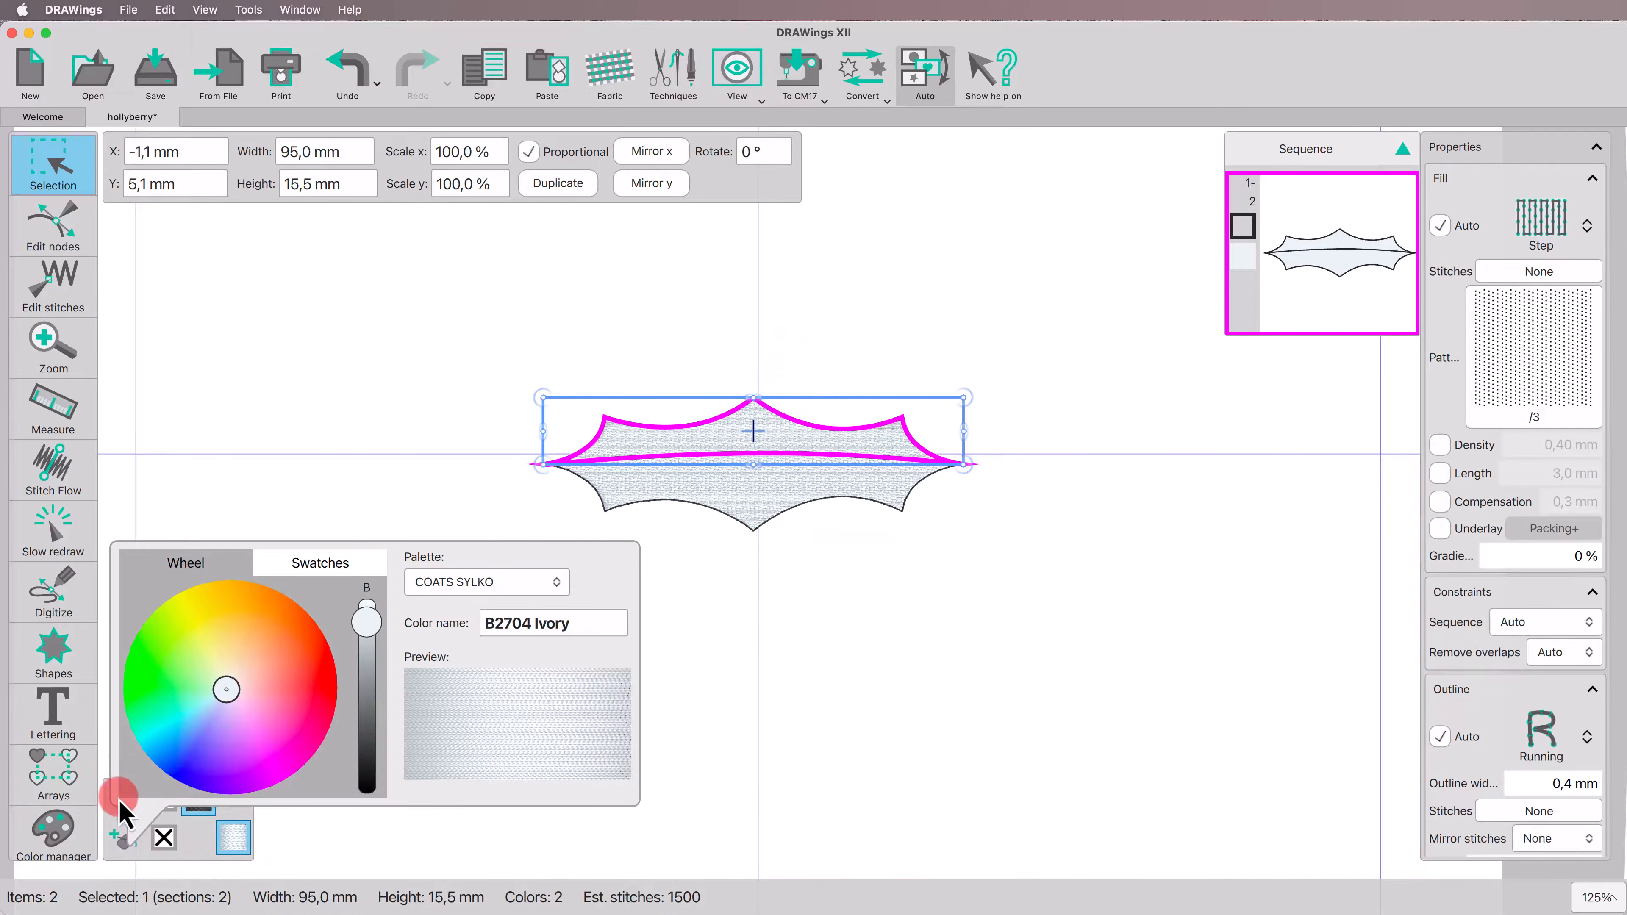
left_click(152, 688)
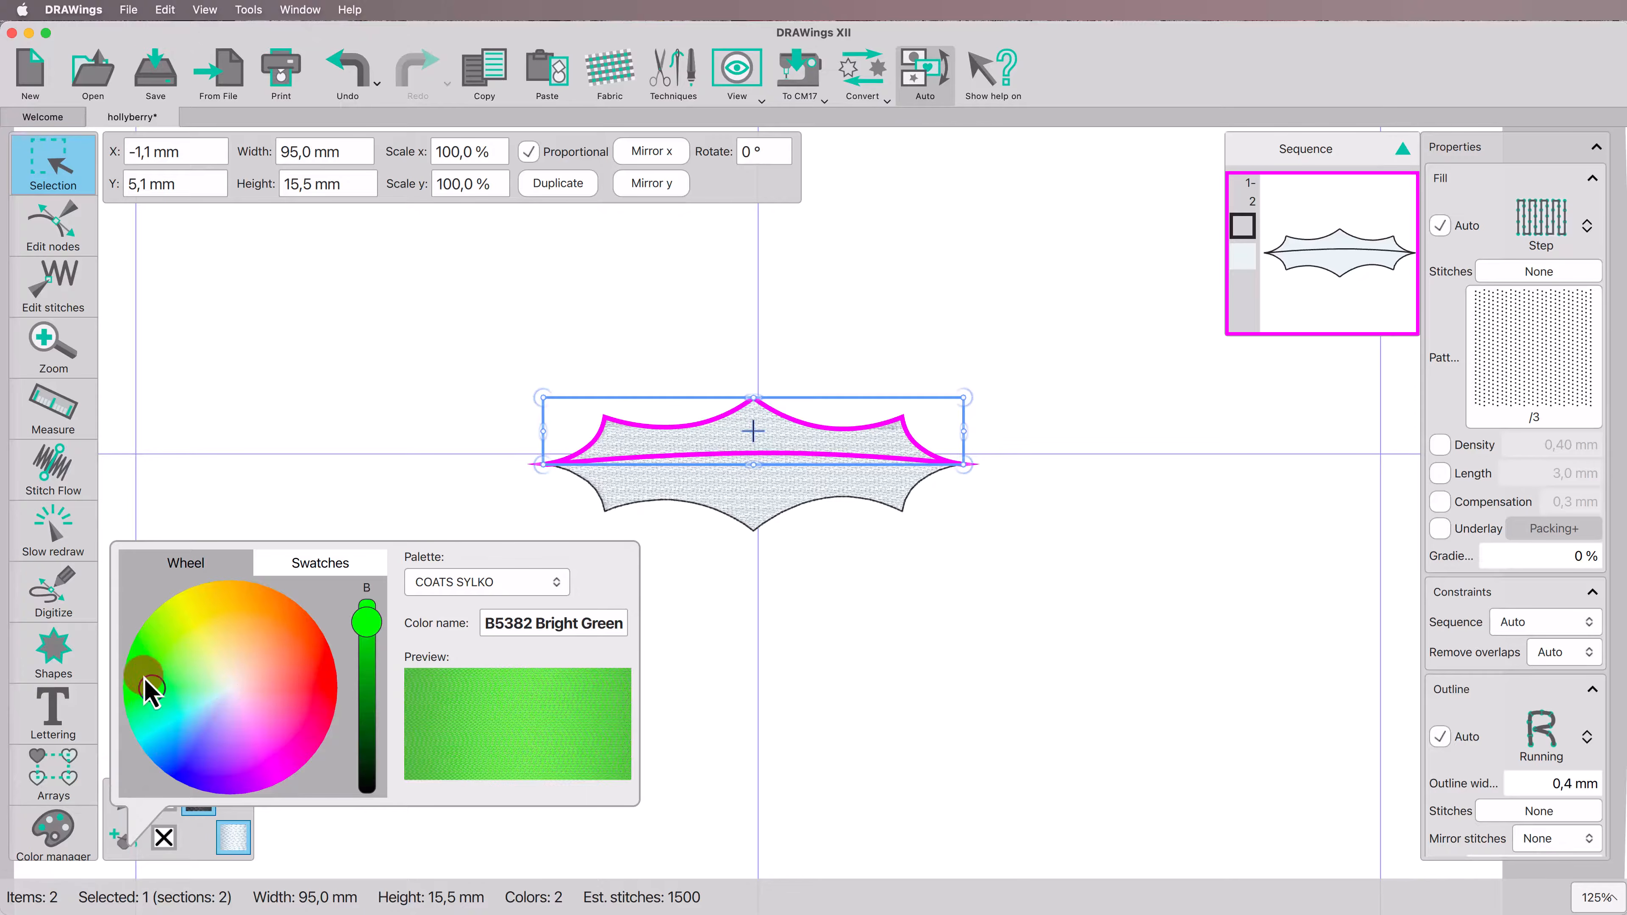
left_click_drag(367, 643, 366, 694)
left_click(689, 639)
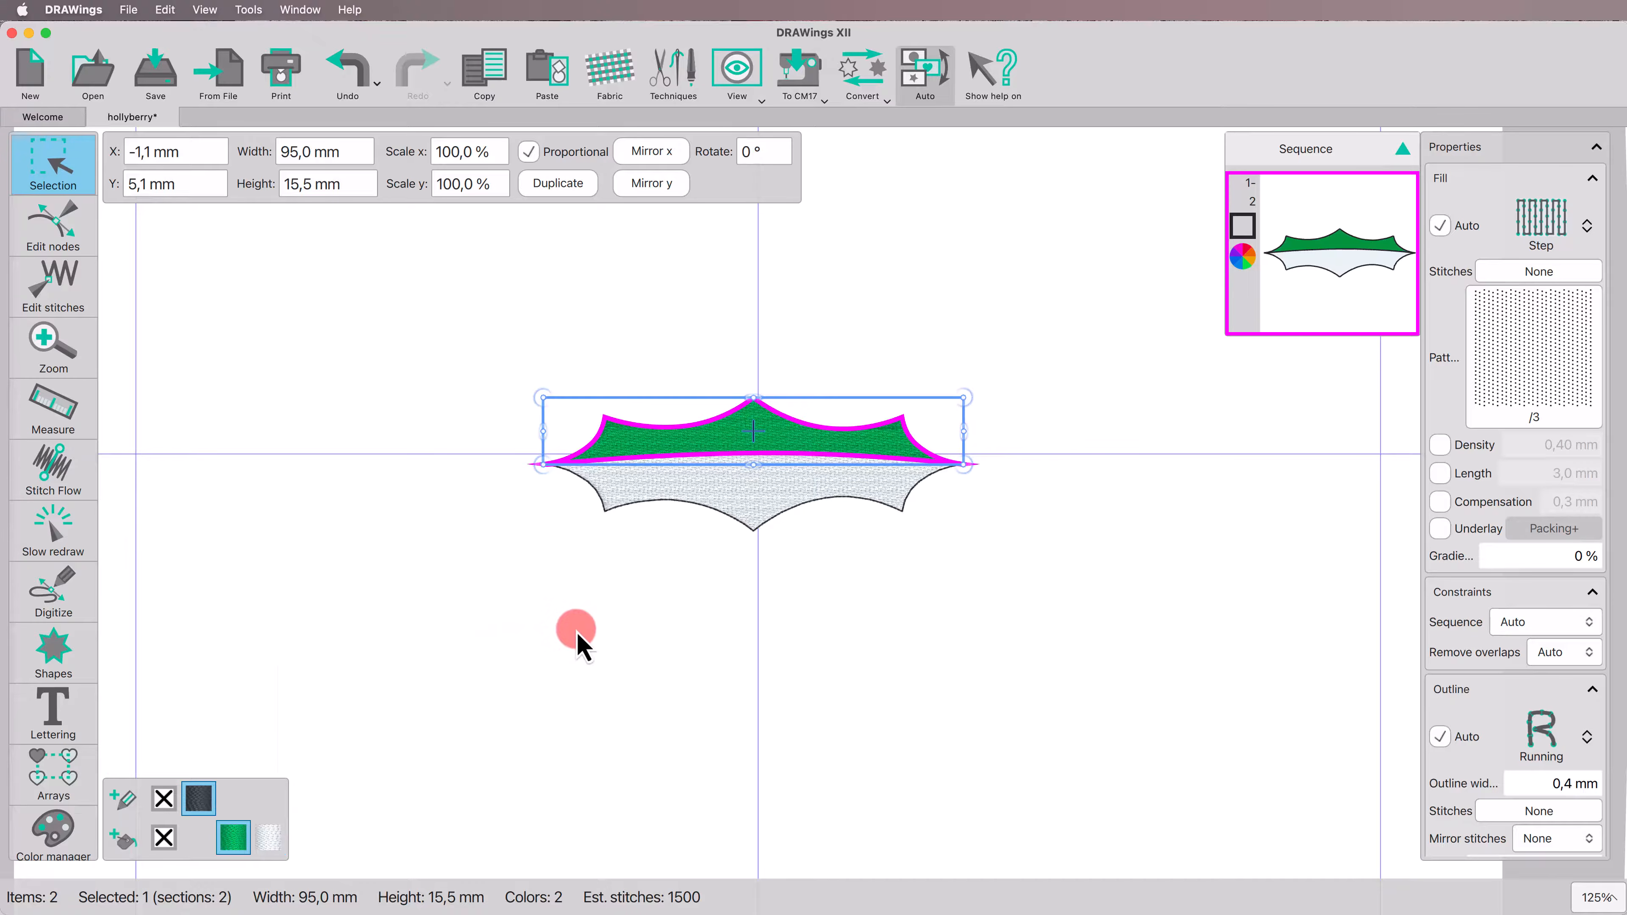
left_click(232, 796)
Fill the lower half of the leaf with bright light green and give its outline the same colour.
left_click(750, 501)
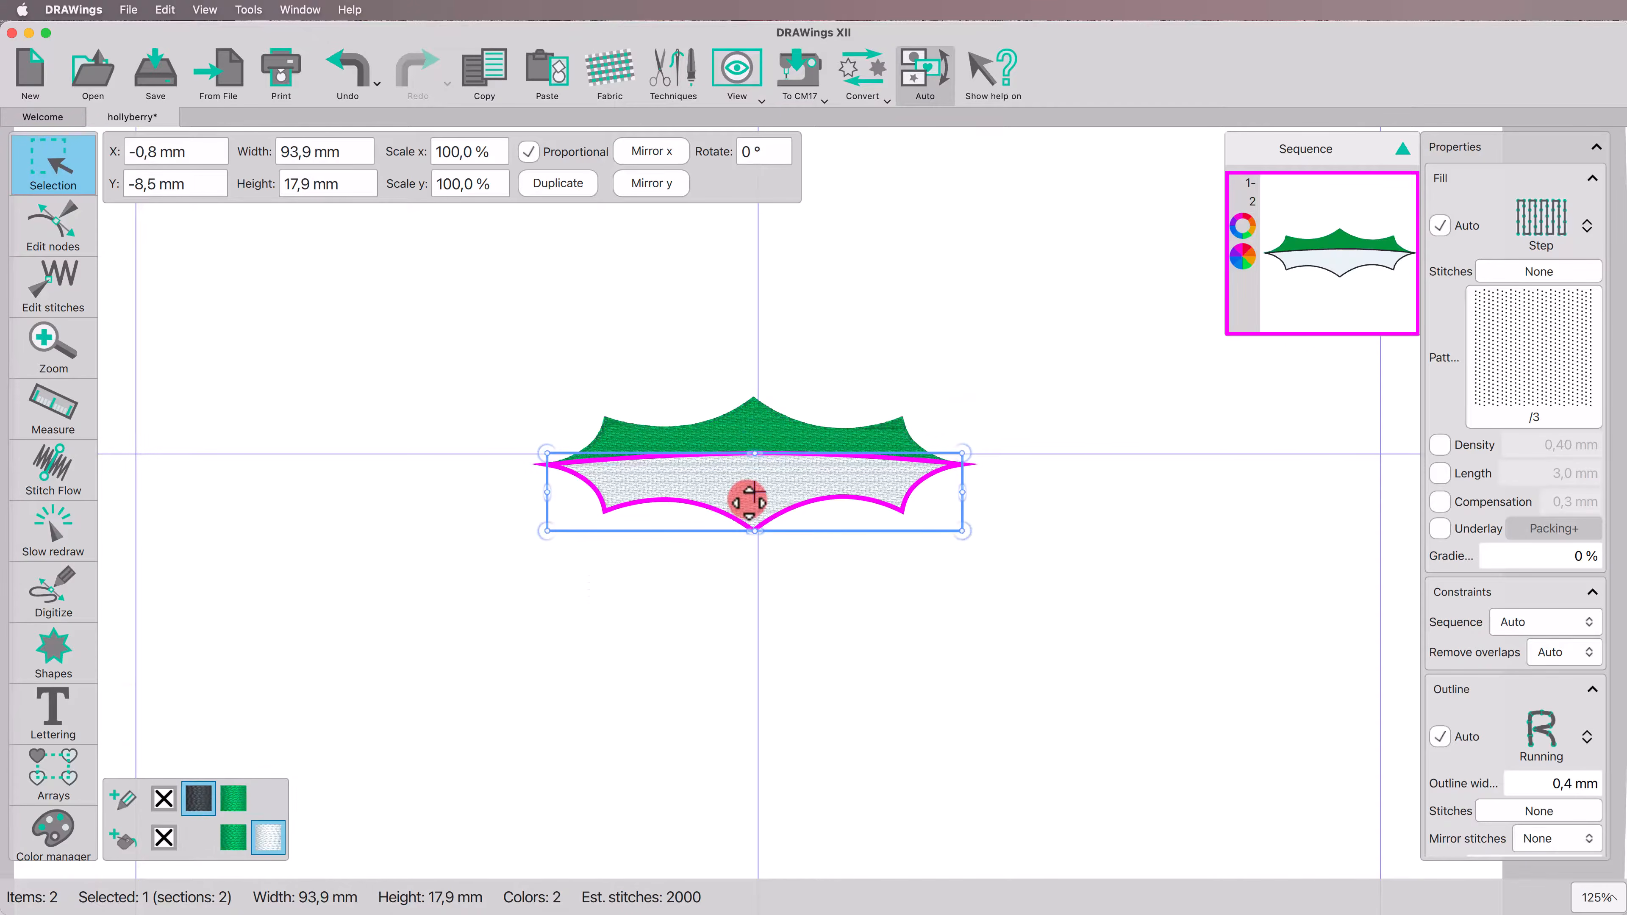
left_click(125, 837)
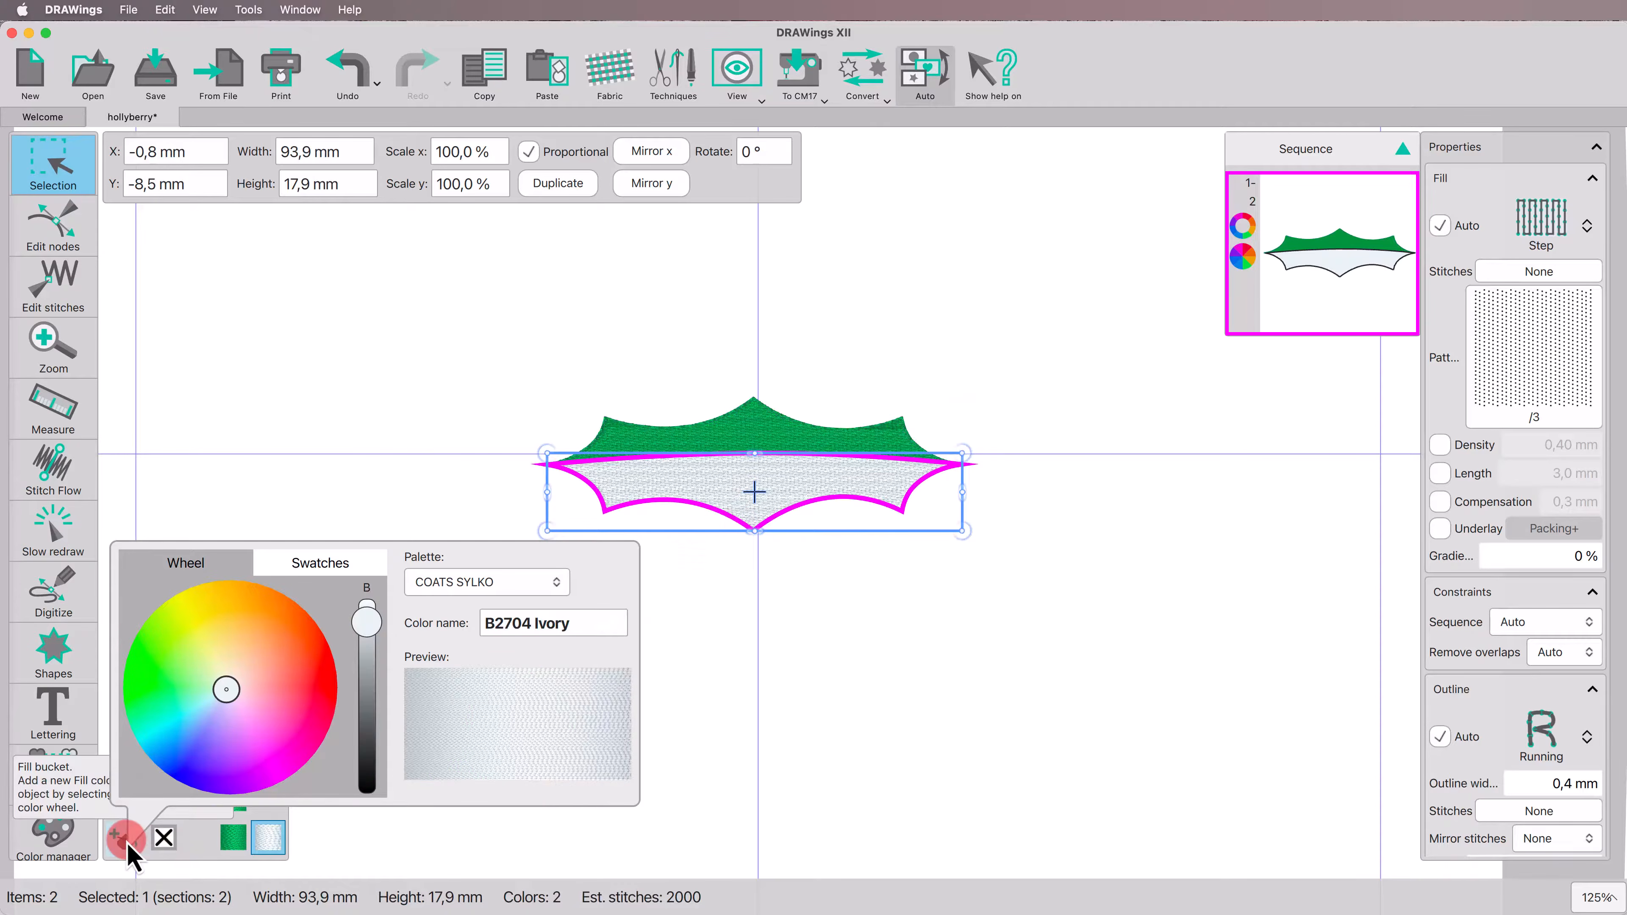
left_click(164, 687)
left_click(386, 390)
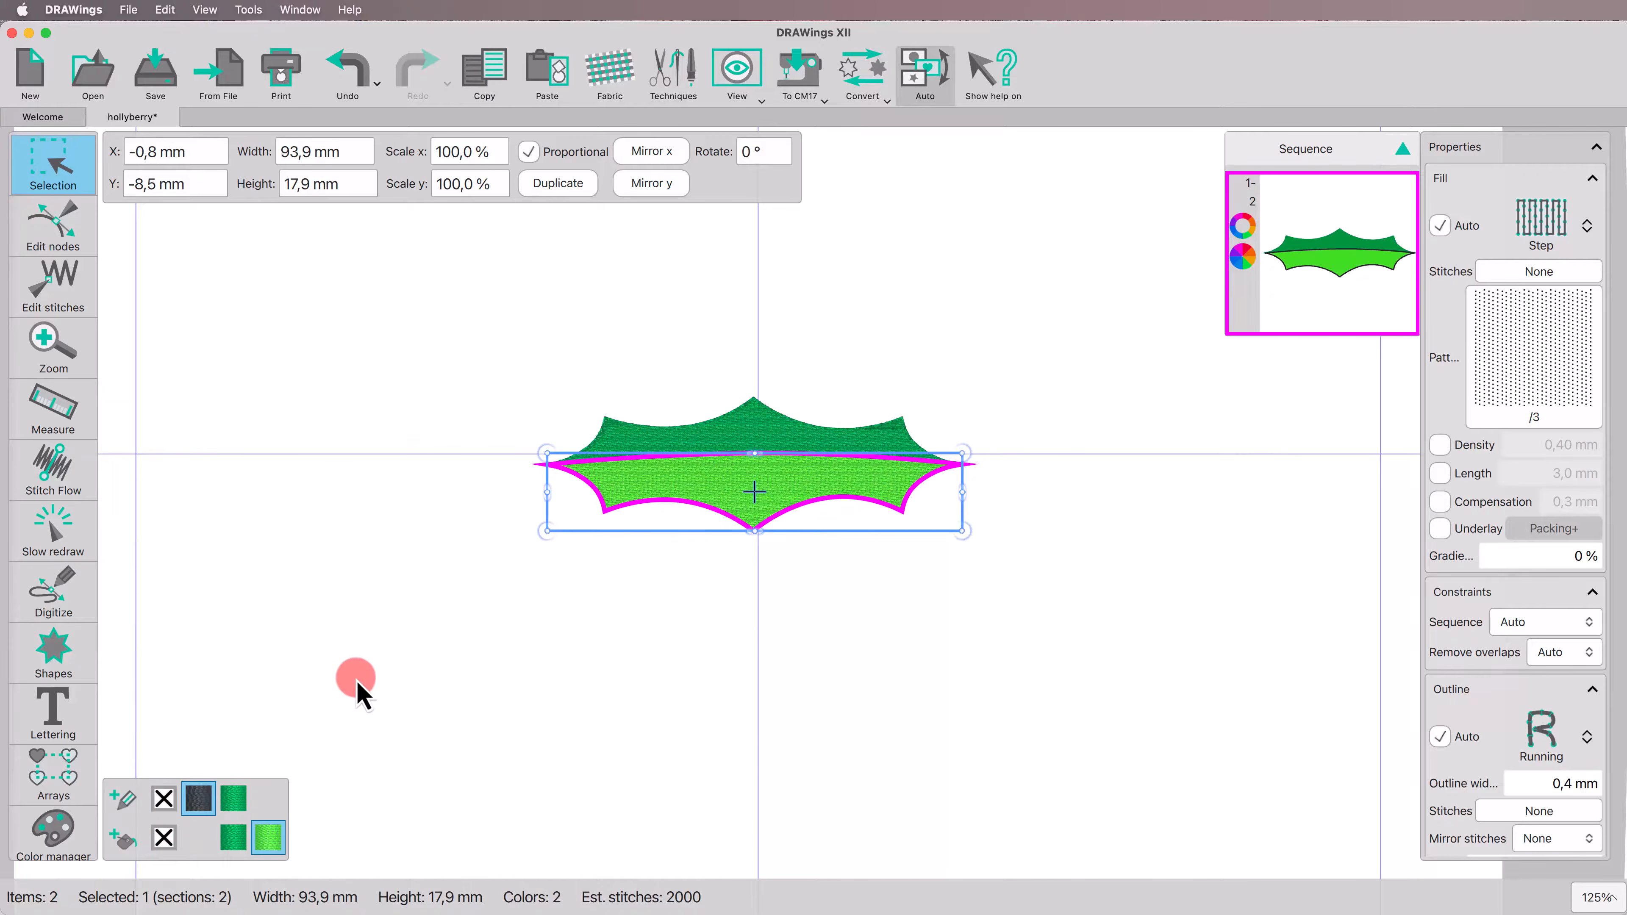
left_click(269, 798)
left_click(498, 689)
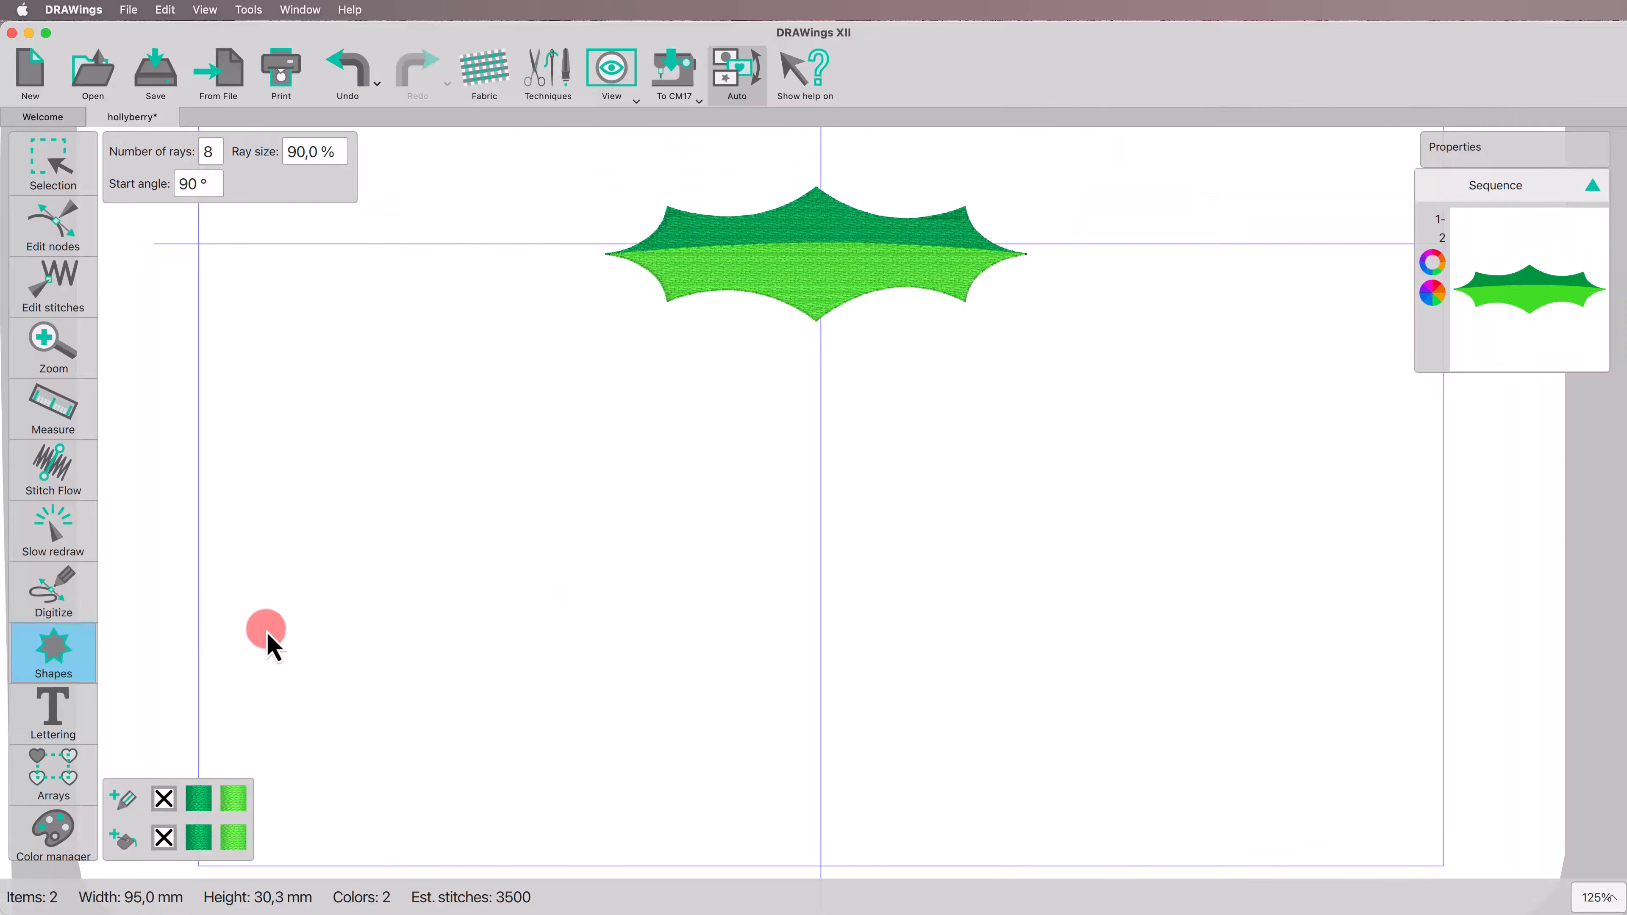
Draw a circle about 18.6 mm in diameter just below the leaf for the berry.
left_click(67, 660)
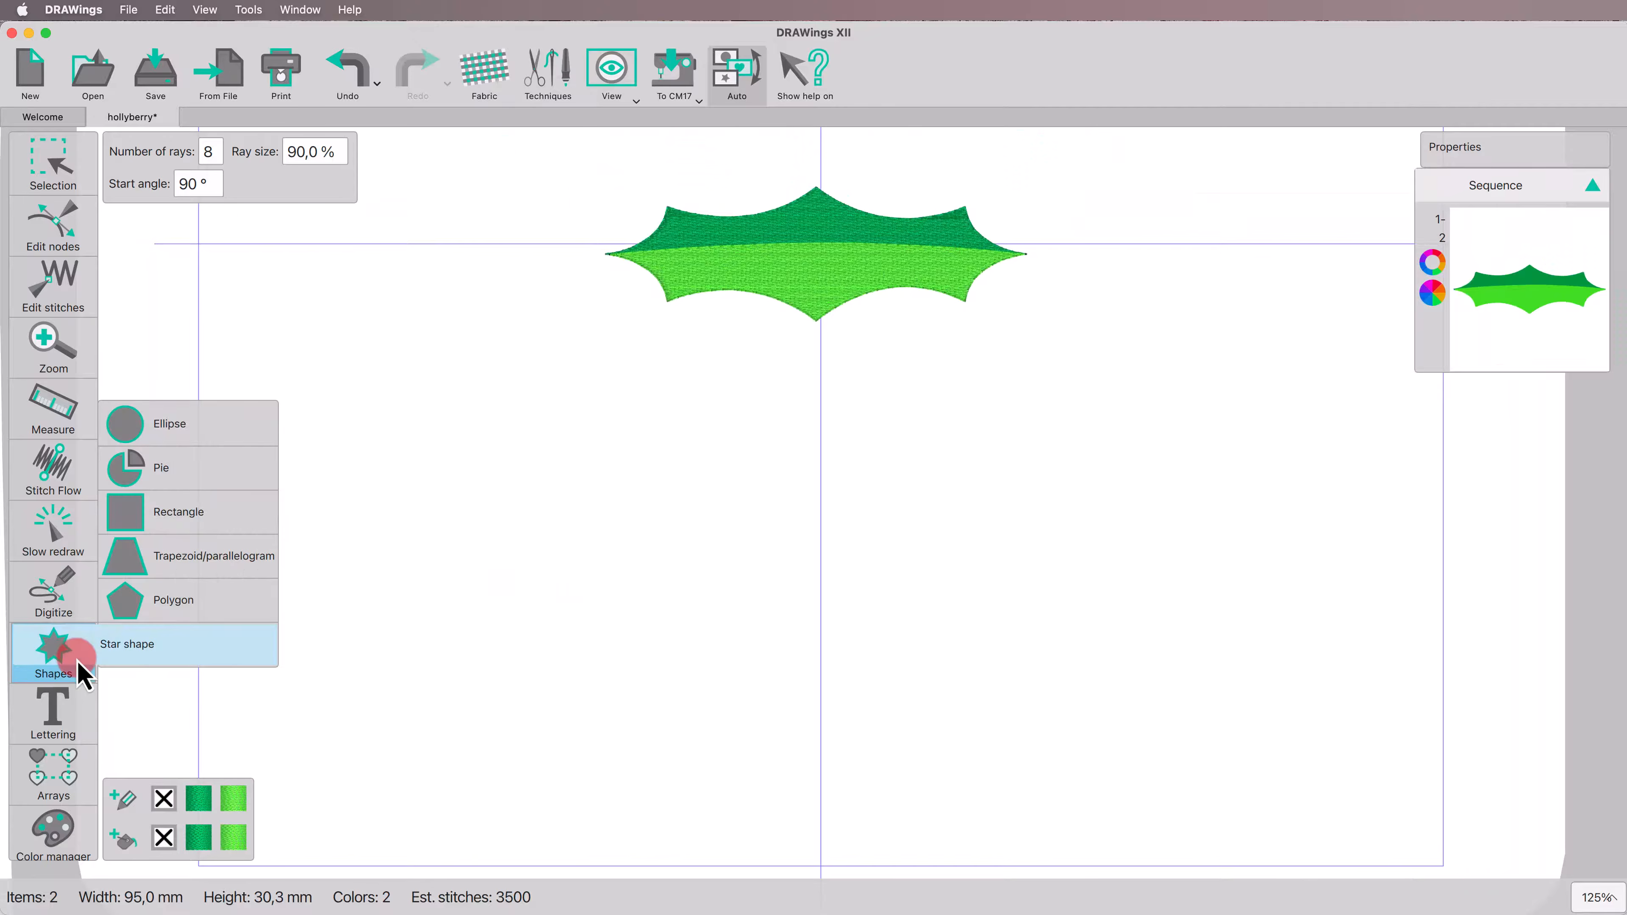
left_click(165, 428)
left_click_drag(759, 356, 840, 441)
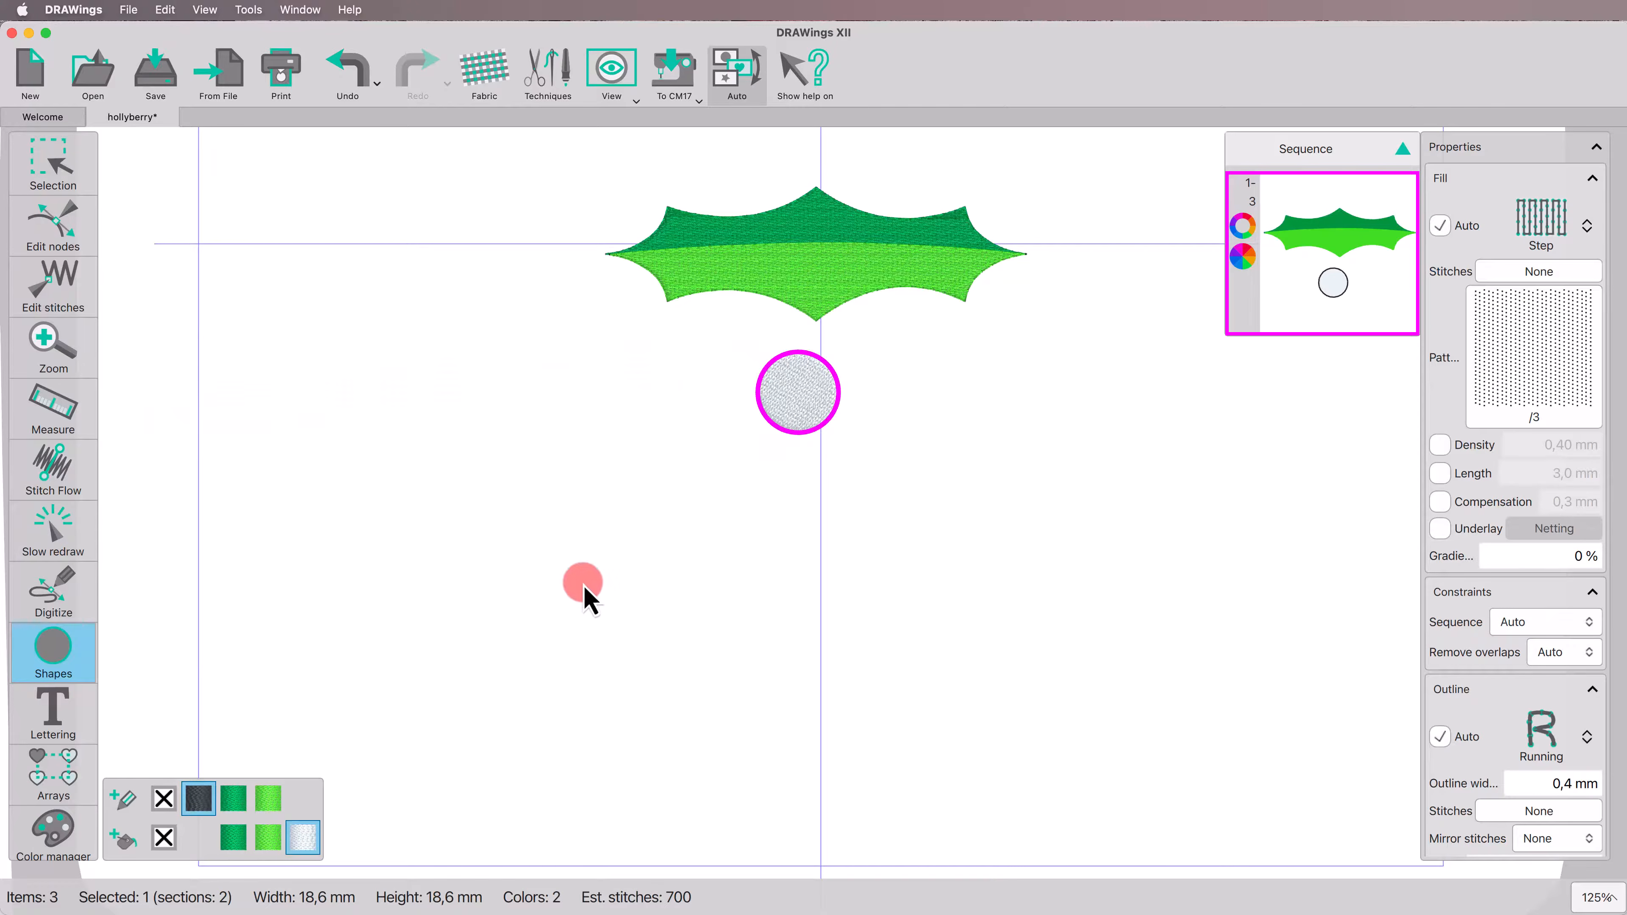
Fill the berry circle with red (COATS SYLKO B2224 Red) and remove its outline.
left_click(126, 844)
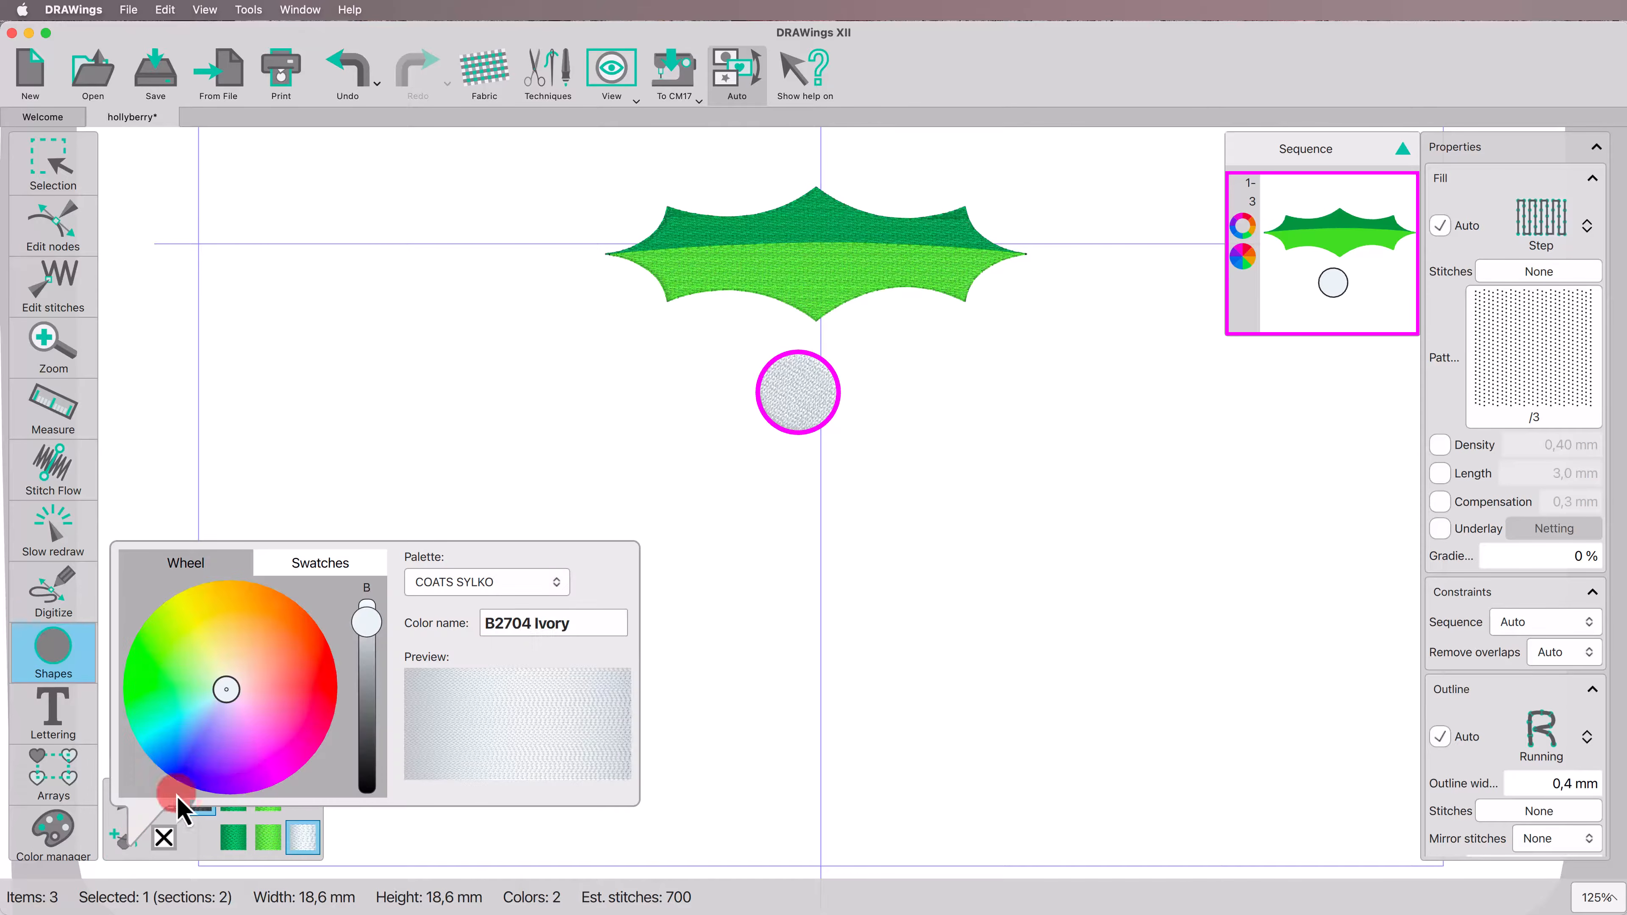
left_click(323, 677)
left_click(683, 665)
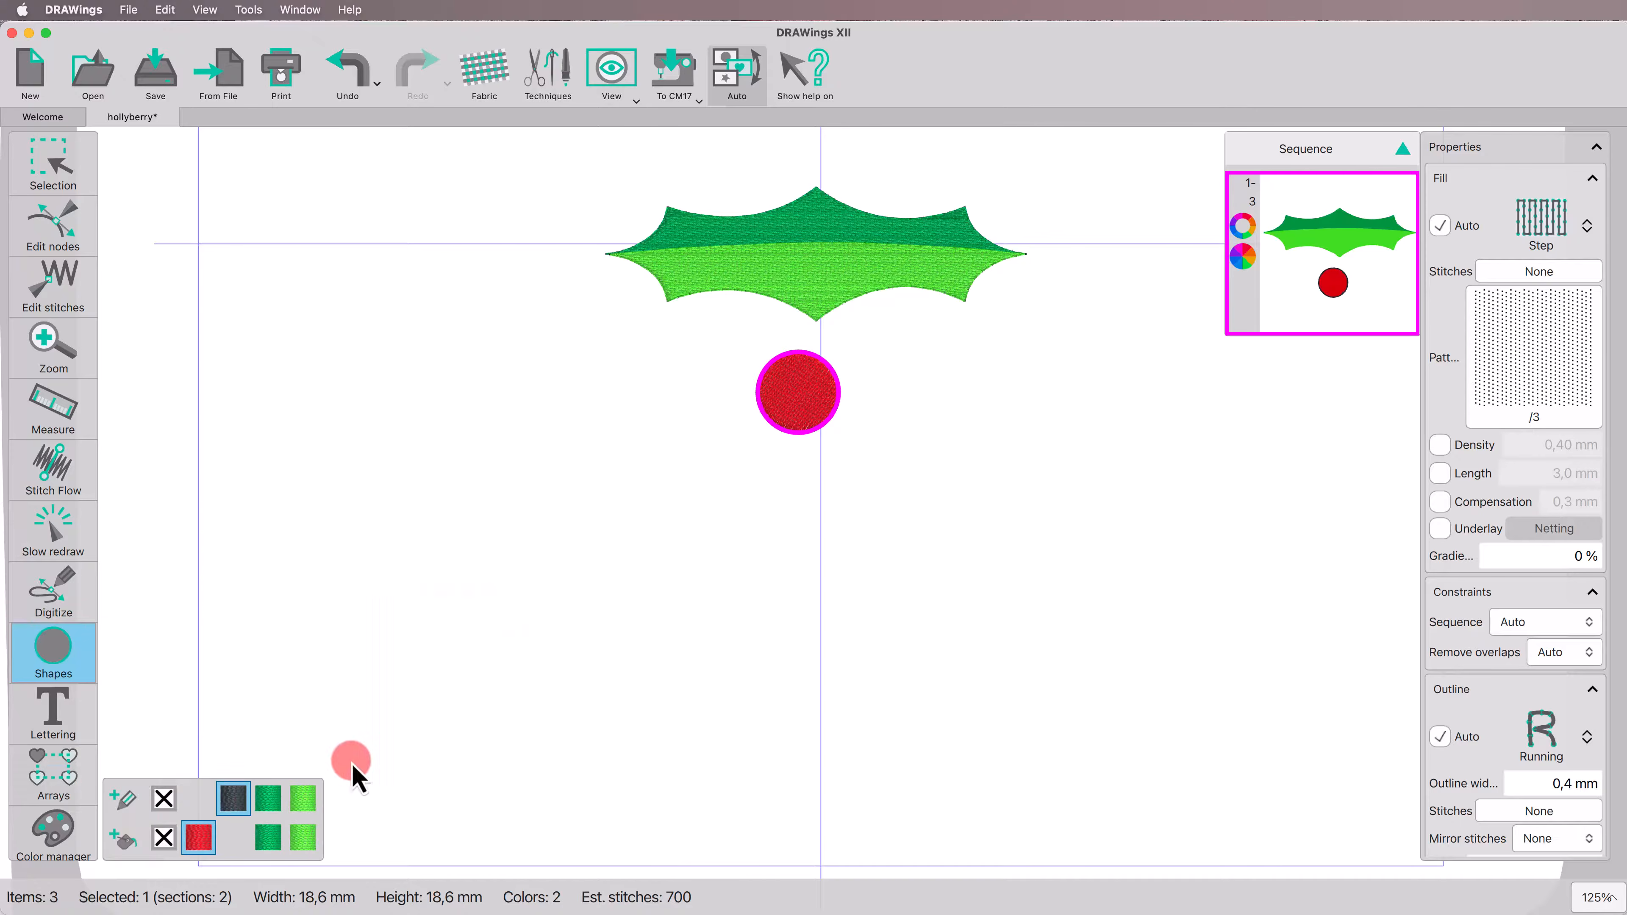
left_click(165, 800)
left_click(421, 405)
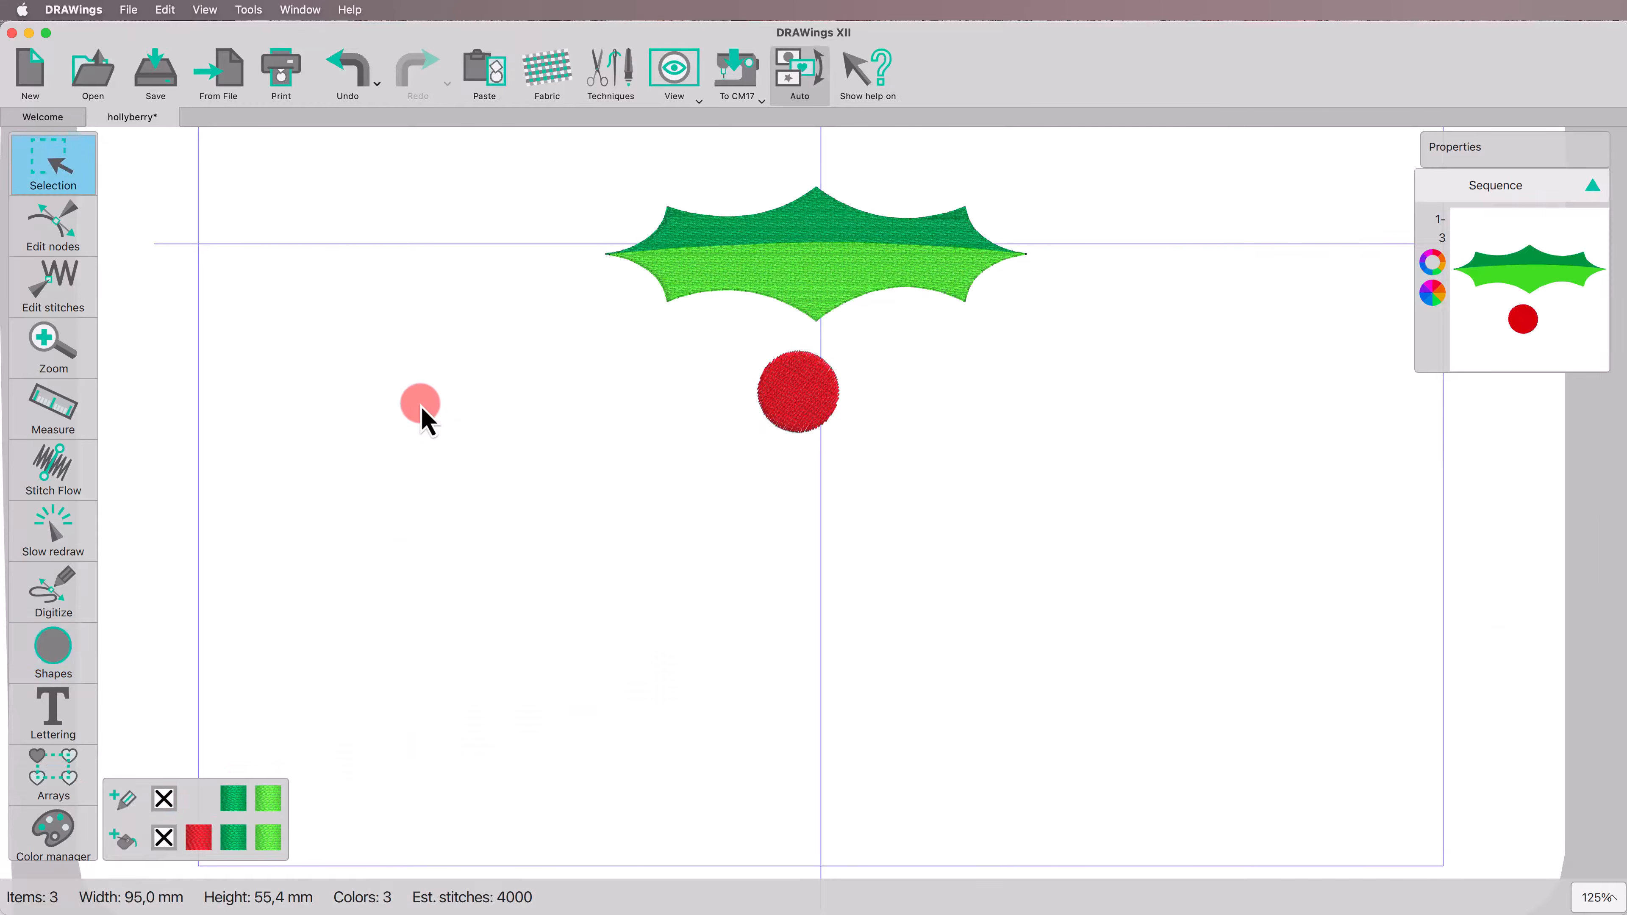
Duplicate the red berry in place and change the copy's fill to a darker maroon red.
left_click(797, 392)
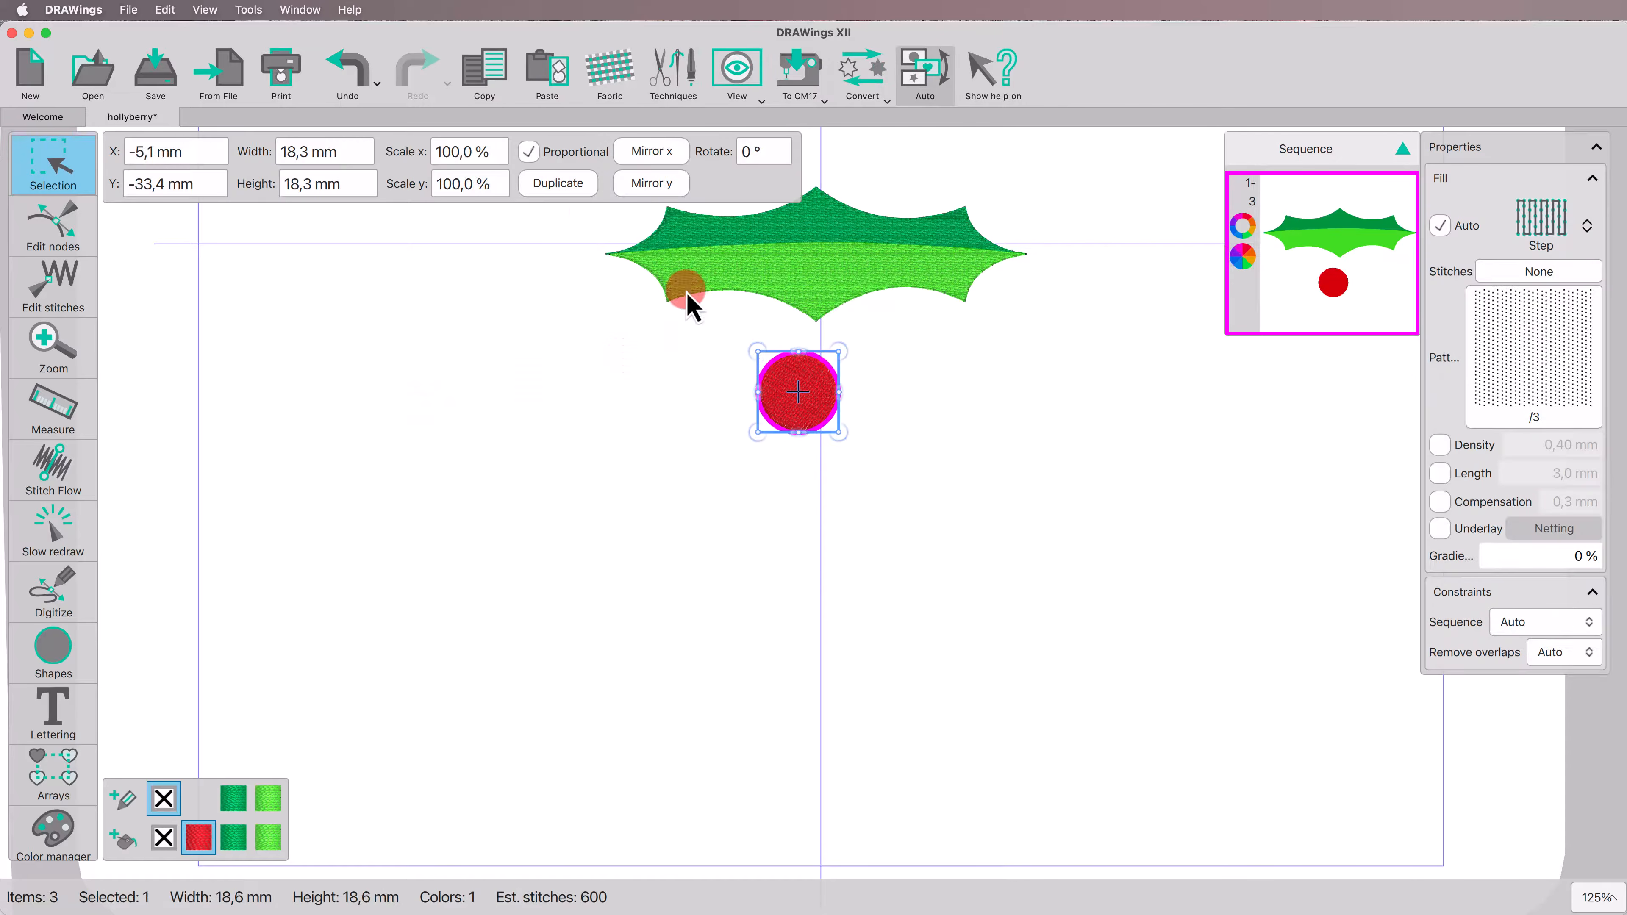
left_click(558, 184)
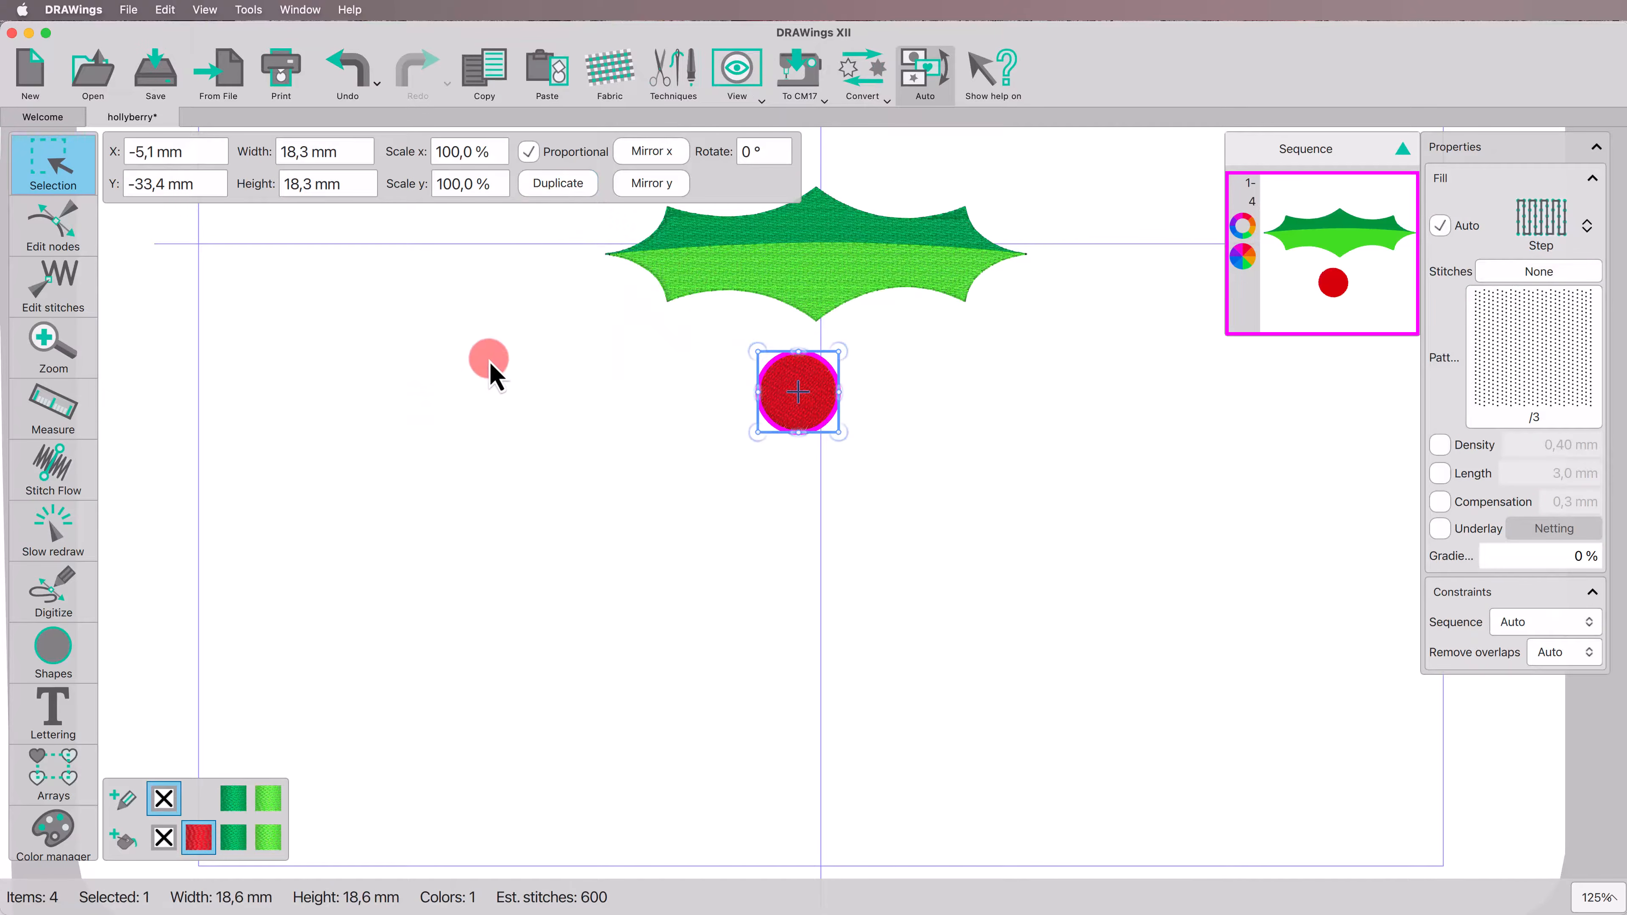
left_click(130, 845)
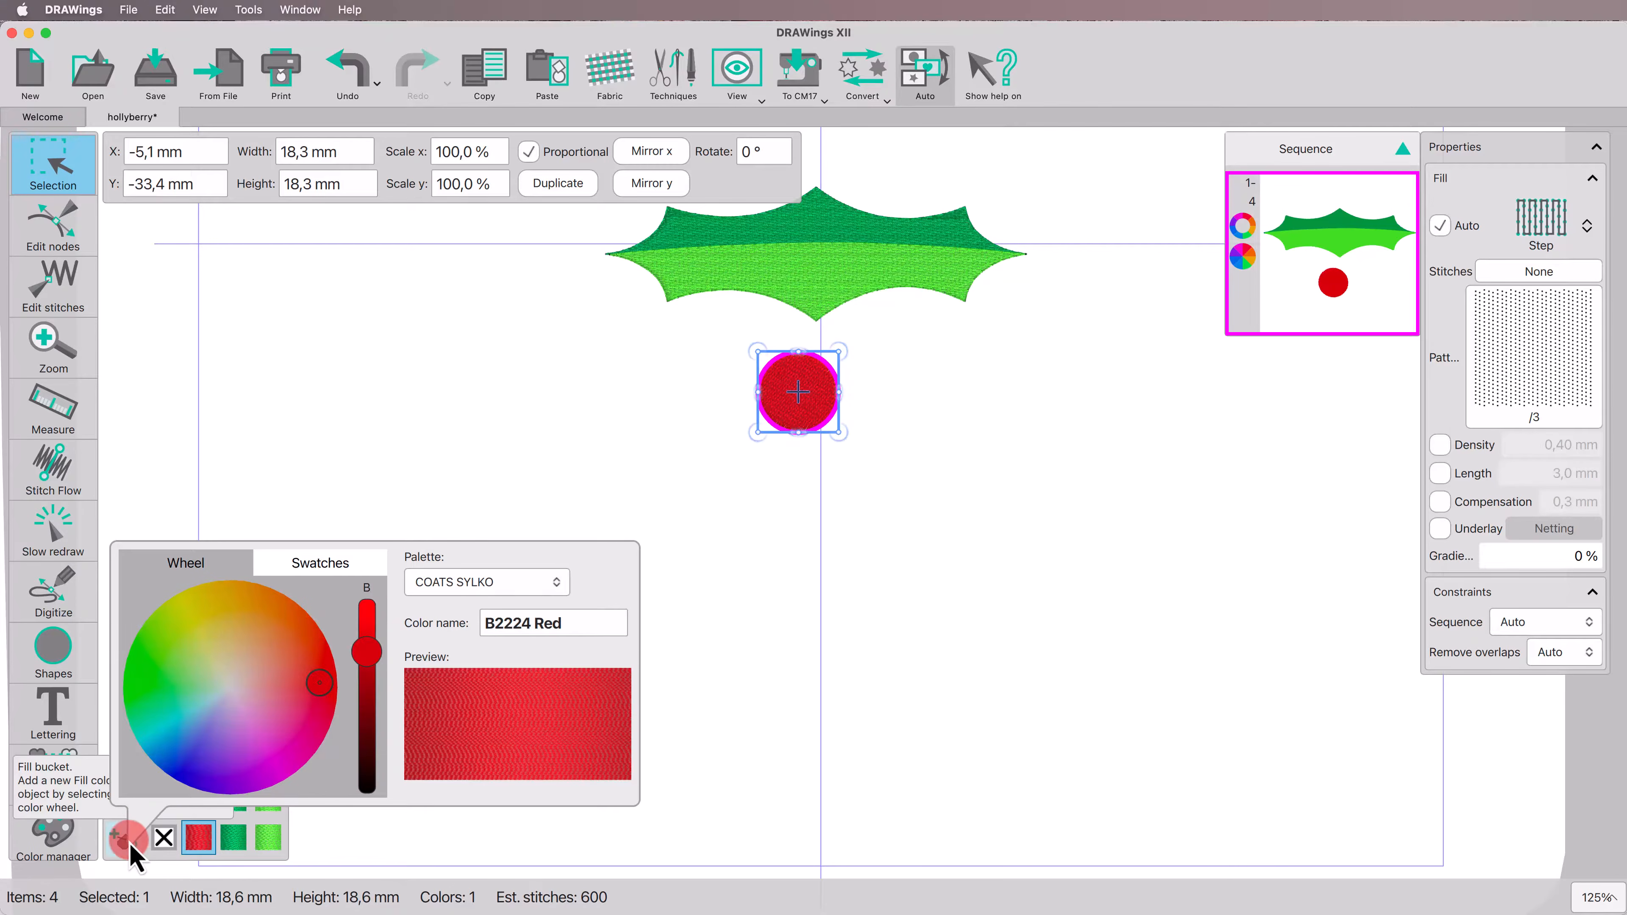
left_click(368, 701)
left_click(371, 725)
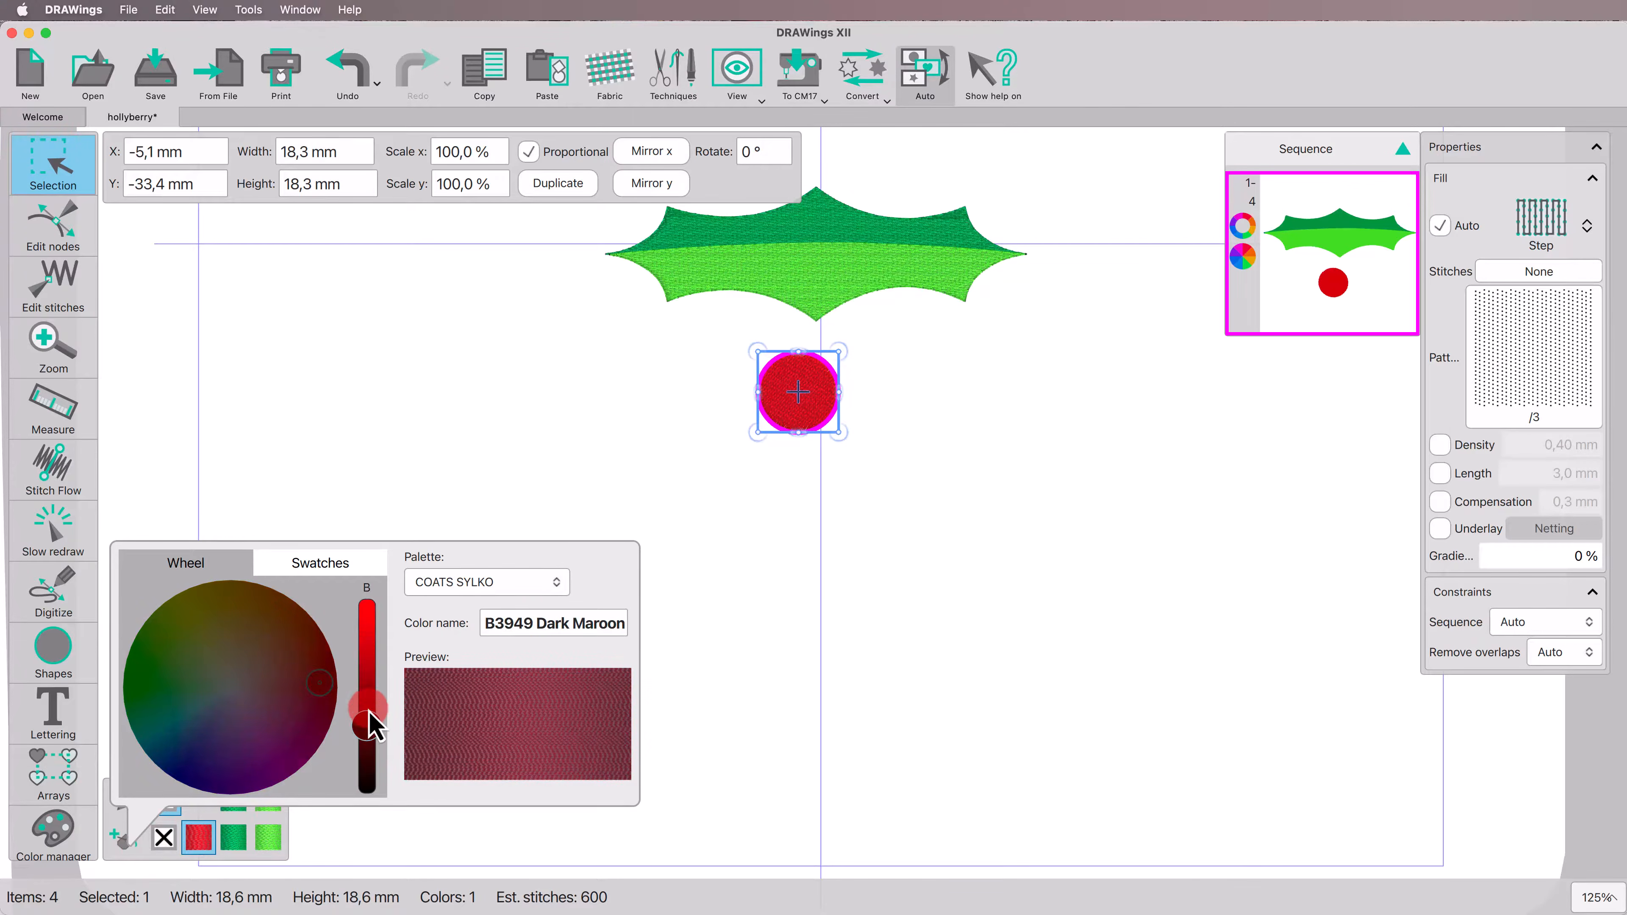
left_click(783, 620)
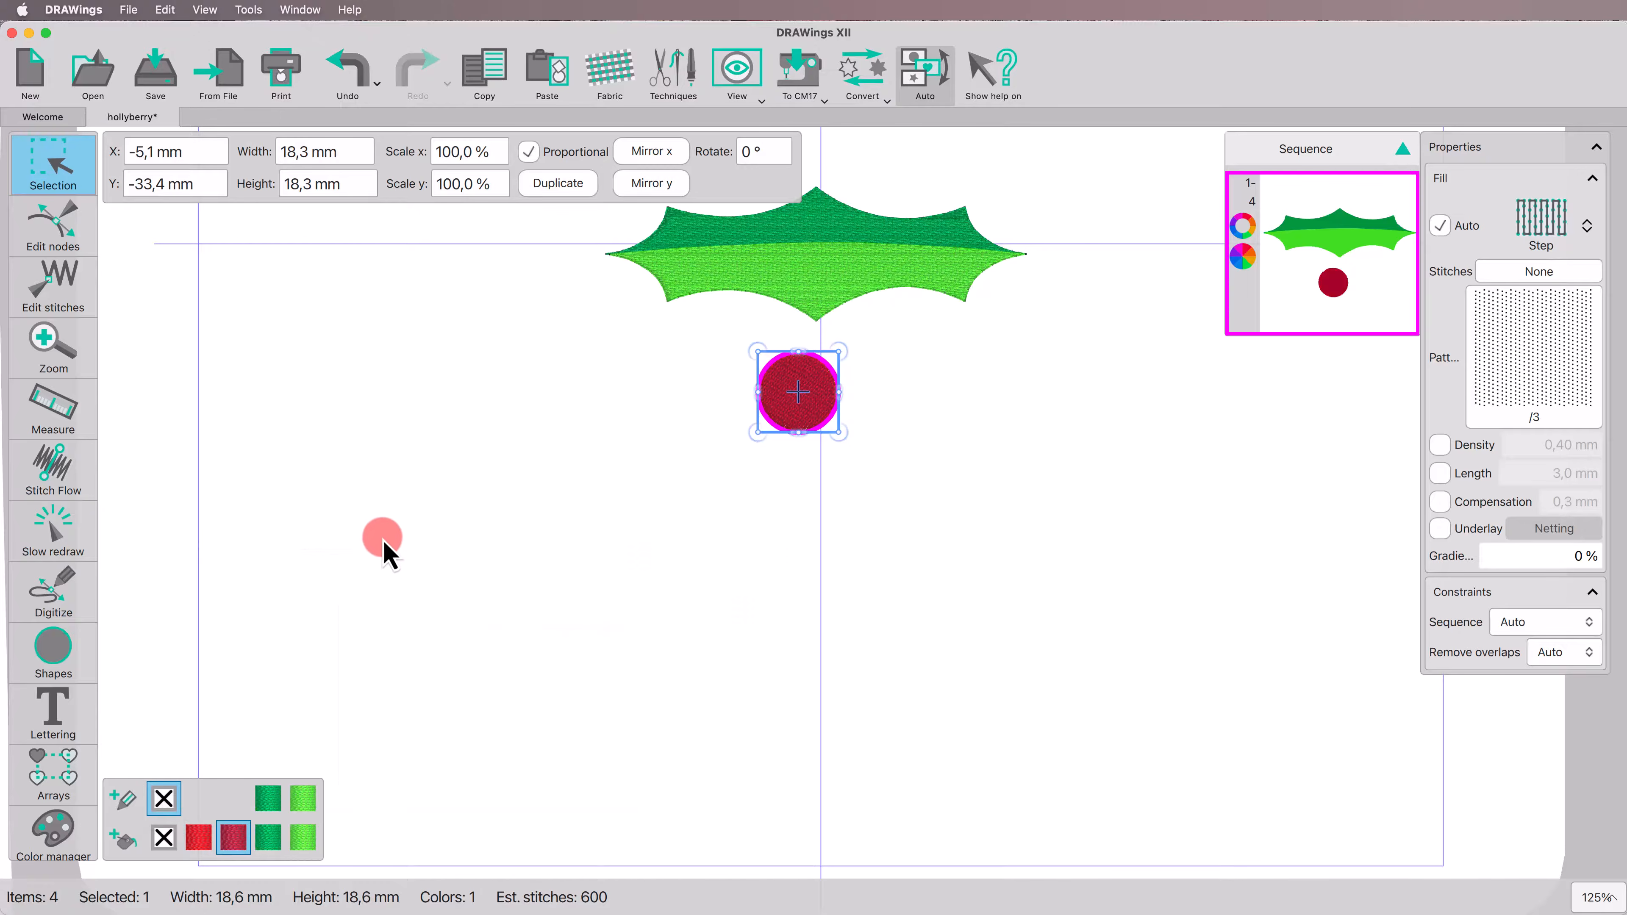
Digitize an open line about 28.5 mm wide across the berry, extending past both sides, and bend it downward into an arc.
left_click(64, 595)
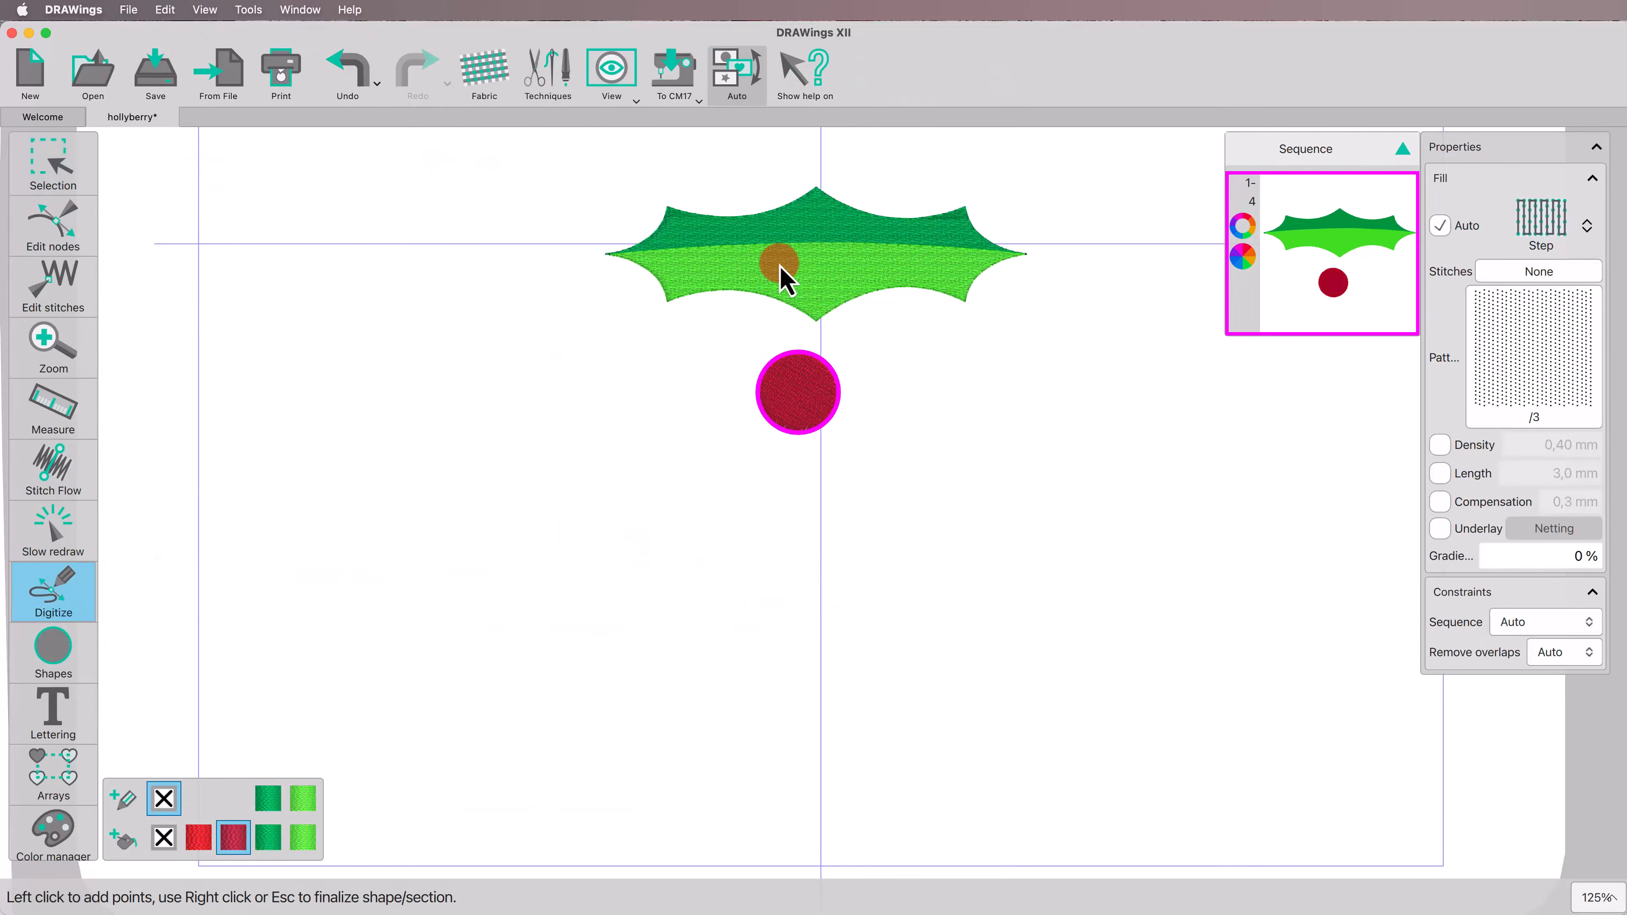
left_click(741, 359)
left_click(866, 380)
right_click(618, 396)
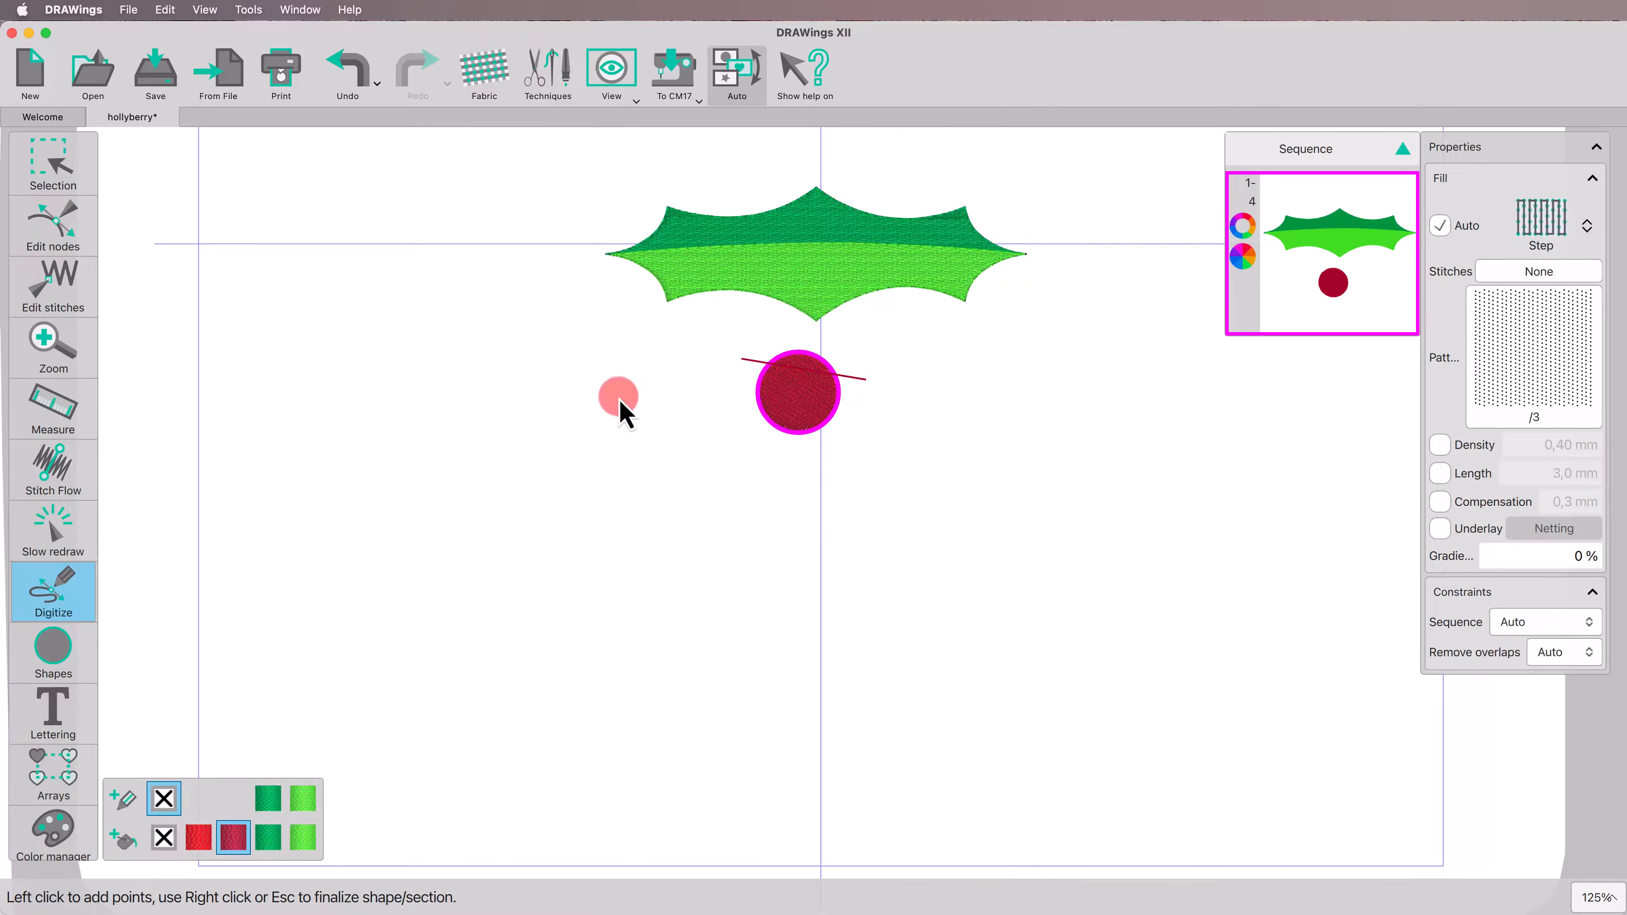
left_click(54, 217)
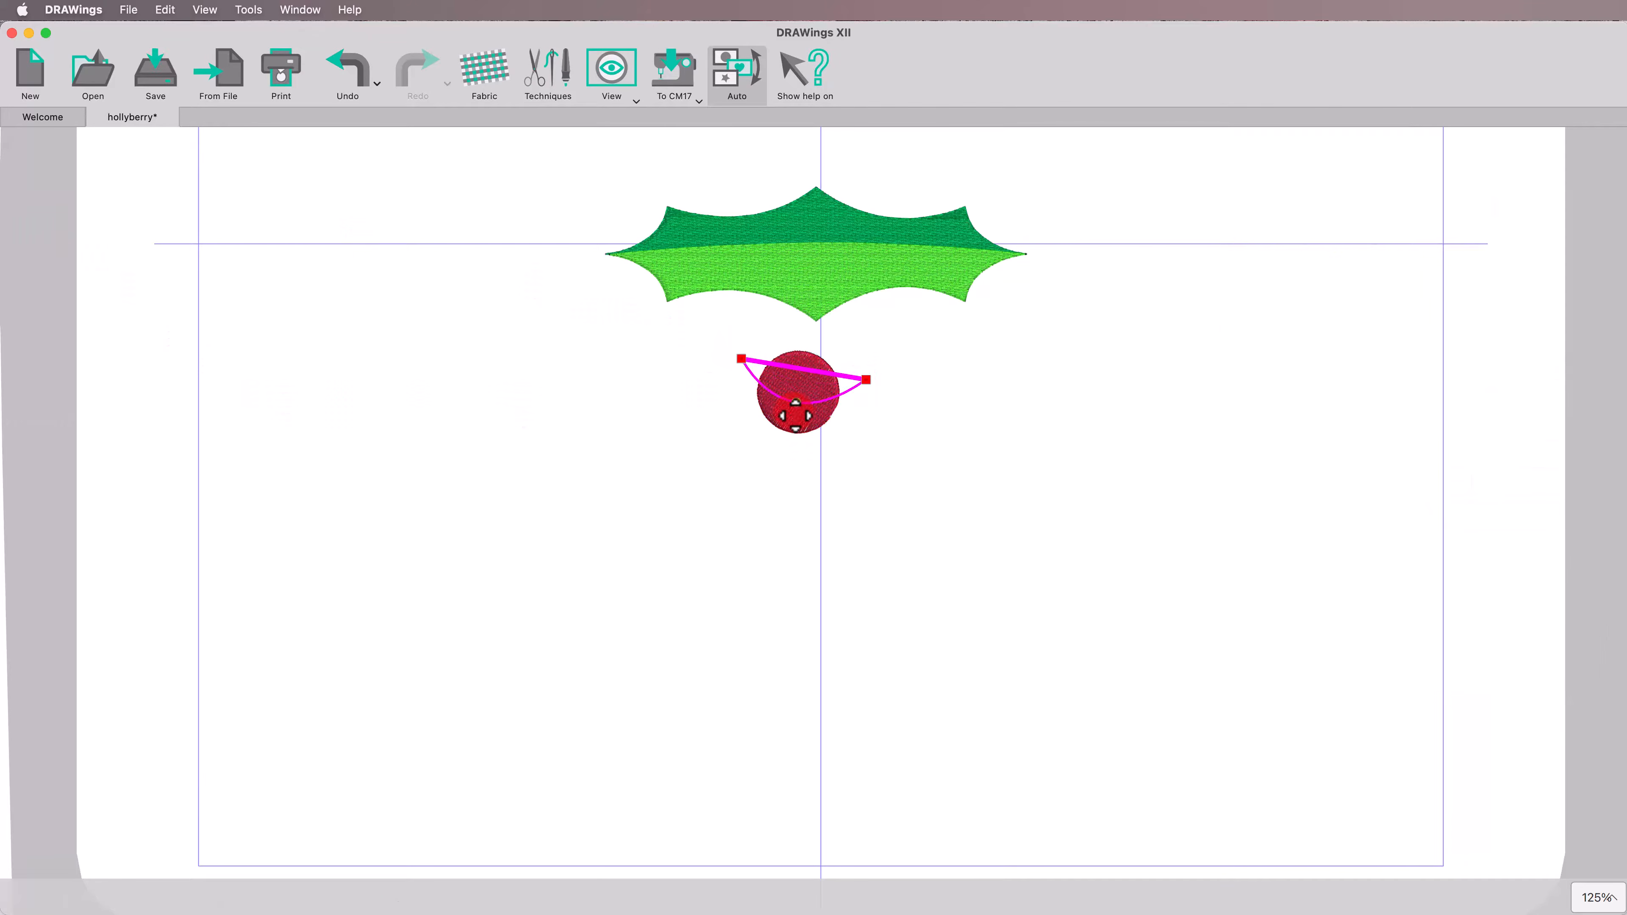
left_click_drag(796, 415, 795, 415)
left_click(547, 347)
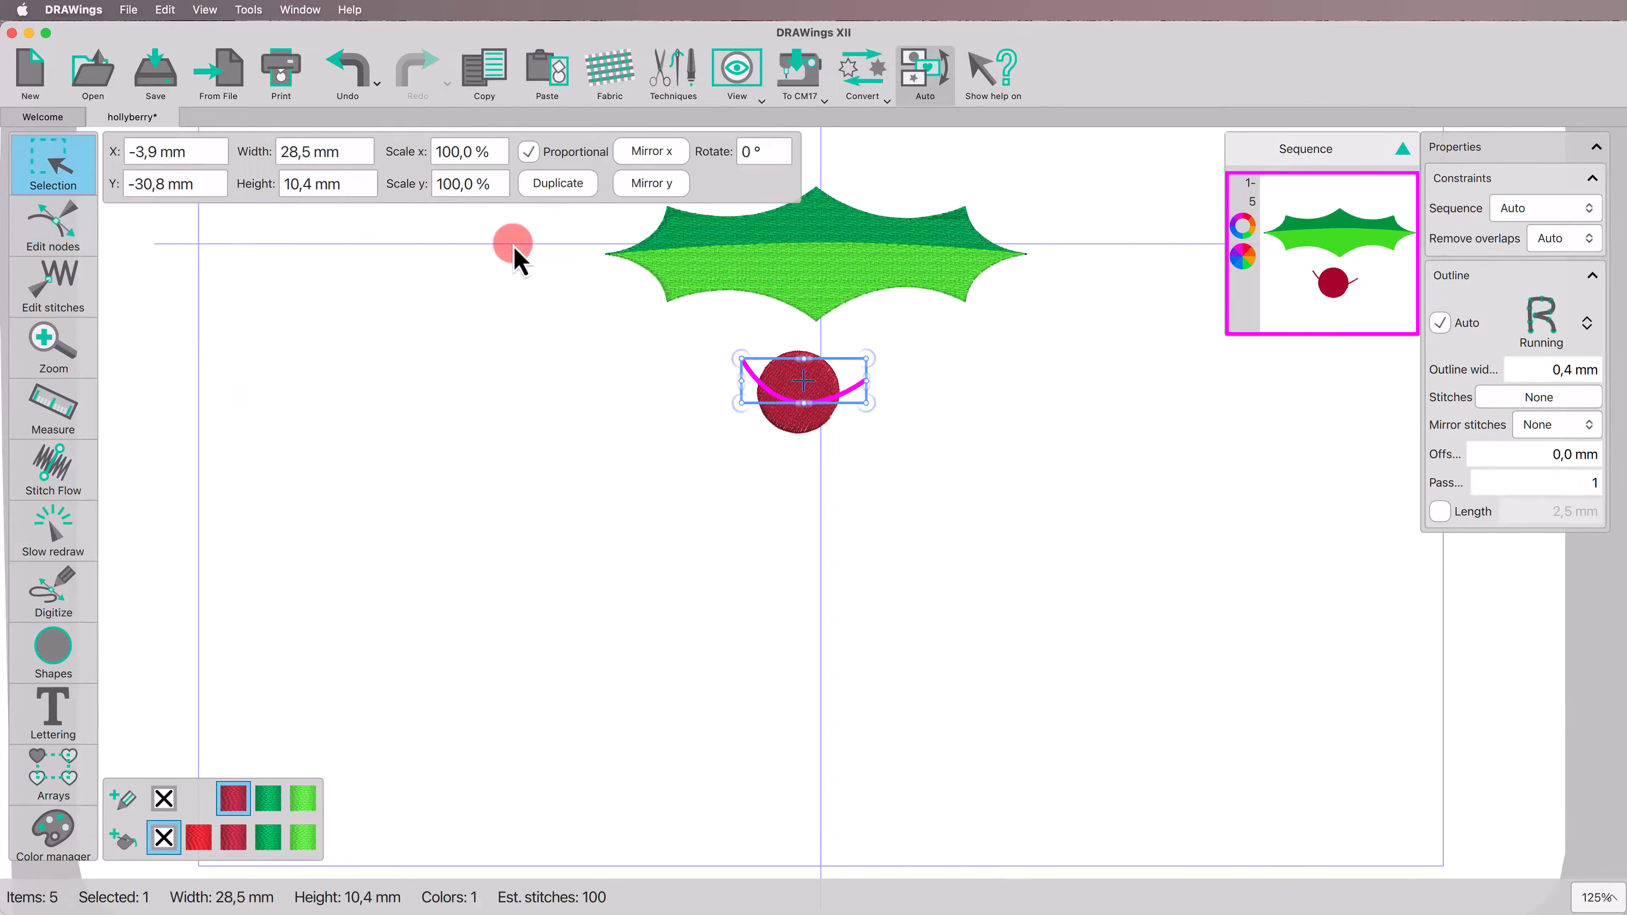
Split the dark red berry copy along the arc with the Knife command and delete its upper part.
left_click(806, 436, "shift")
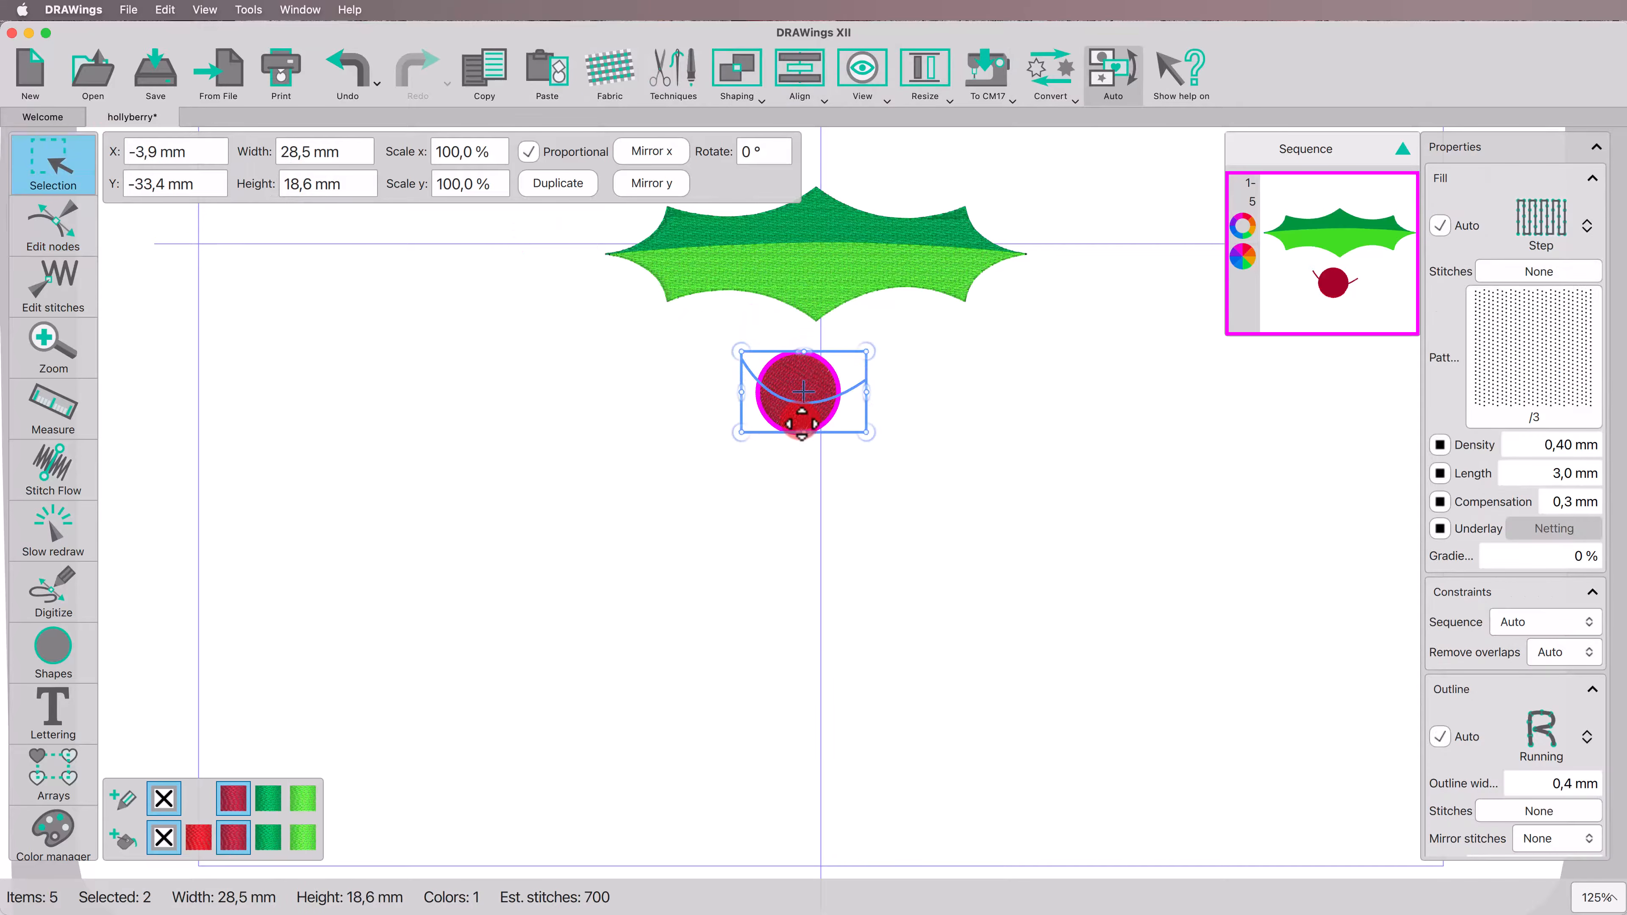
right_click(792, 418)
left_click(888, 494)
left_click(818, 394)
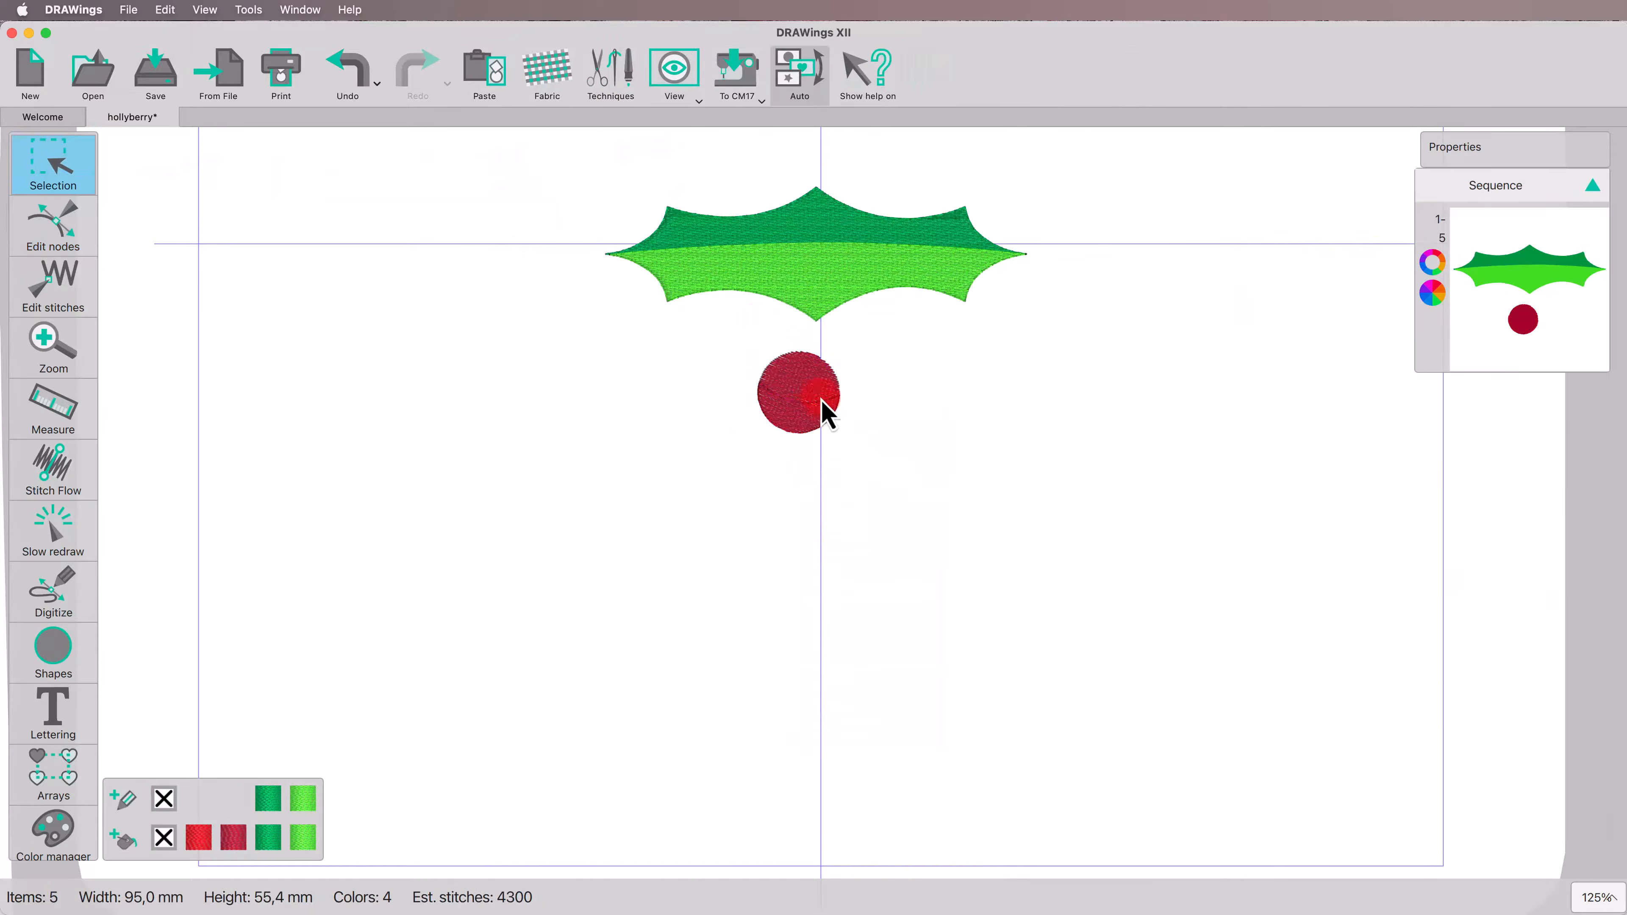
left_click(801, 375)
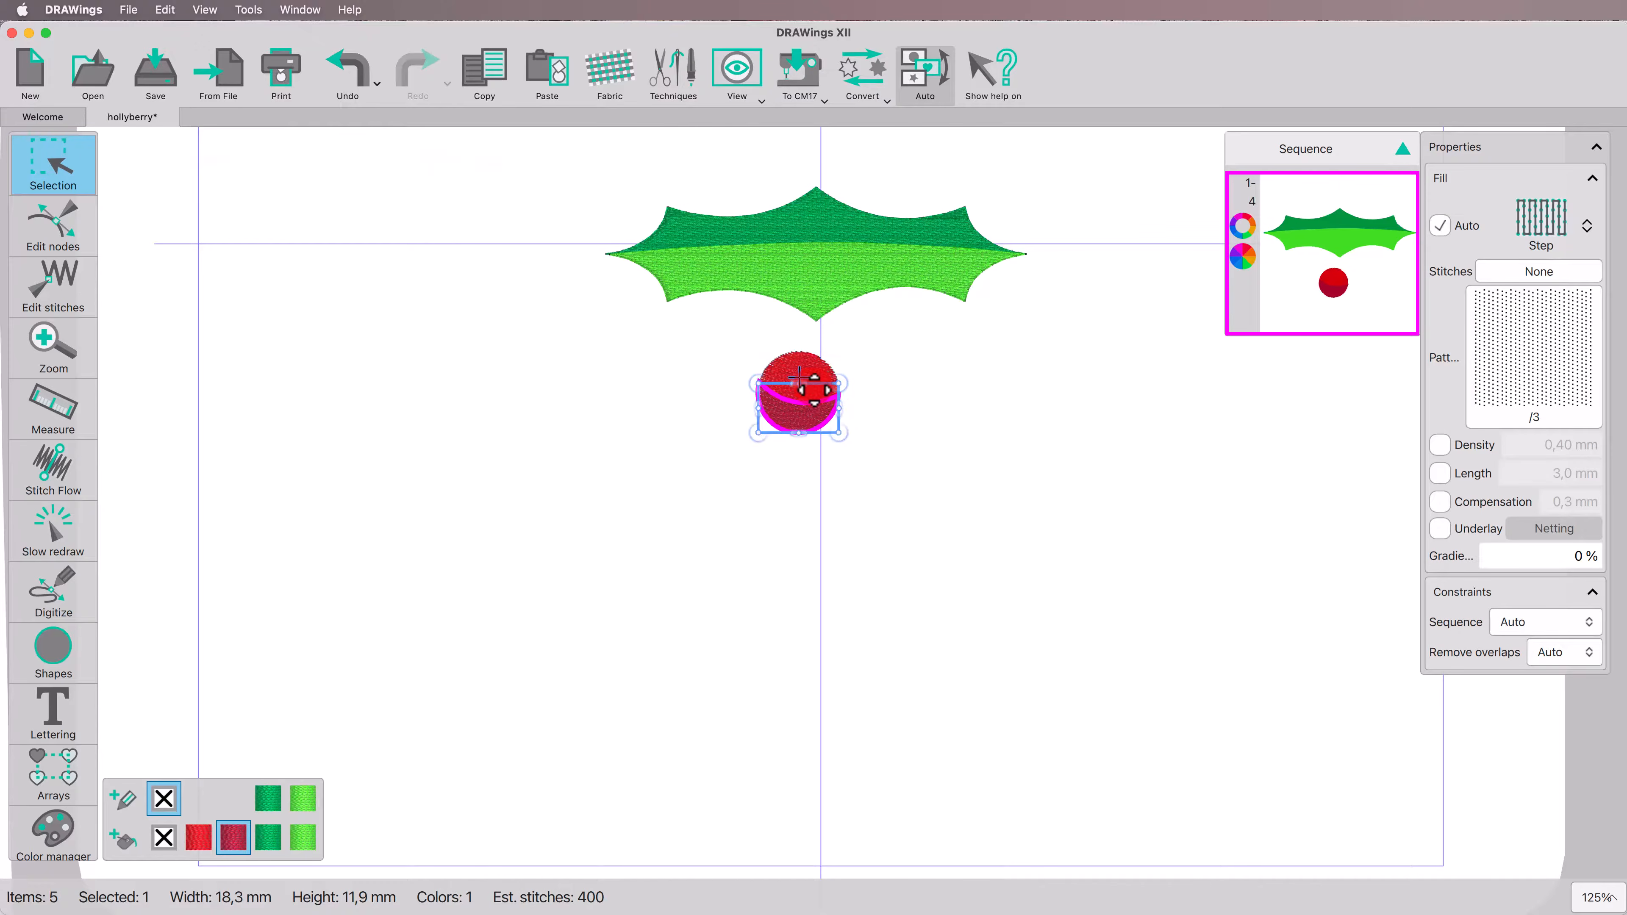
left_click(890, 485)
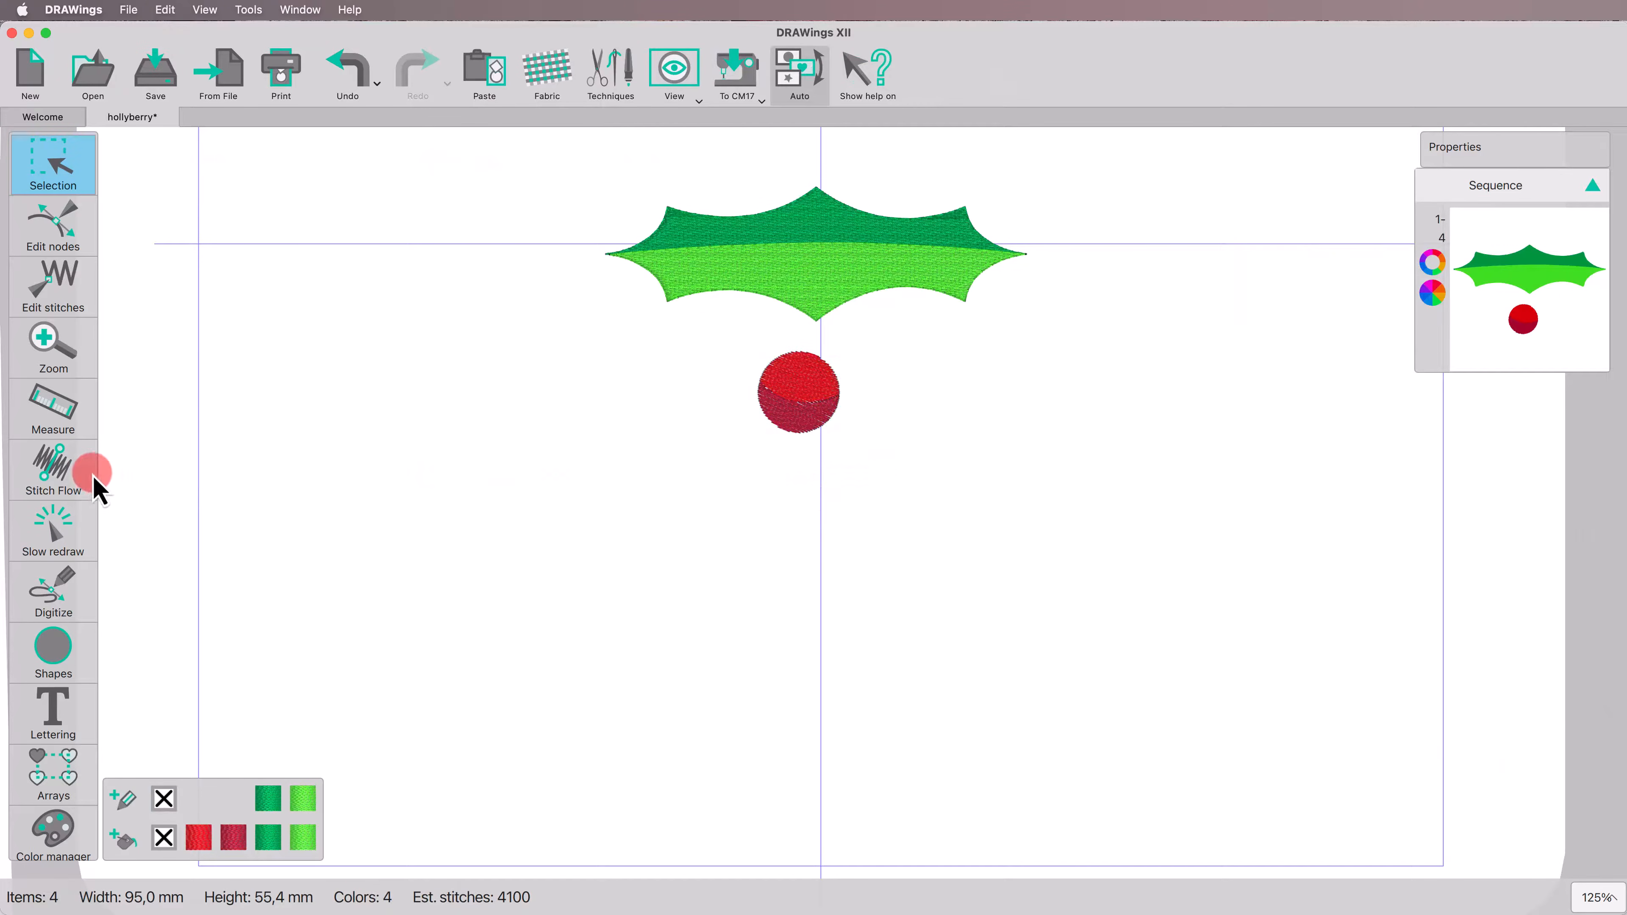
Set the stitch direction of the berry's dark lower section from corner to corner and set its Remove overlaps to Never.
left_click(70, 475)
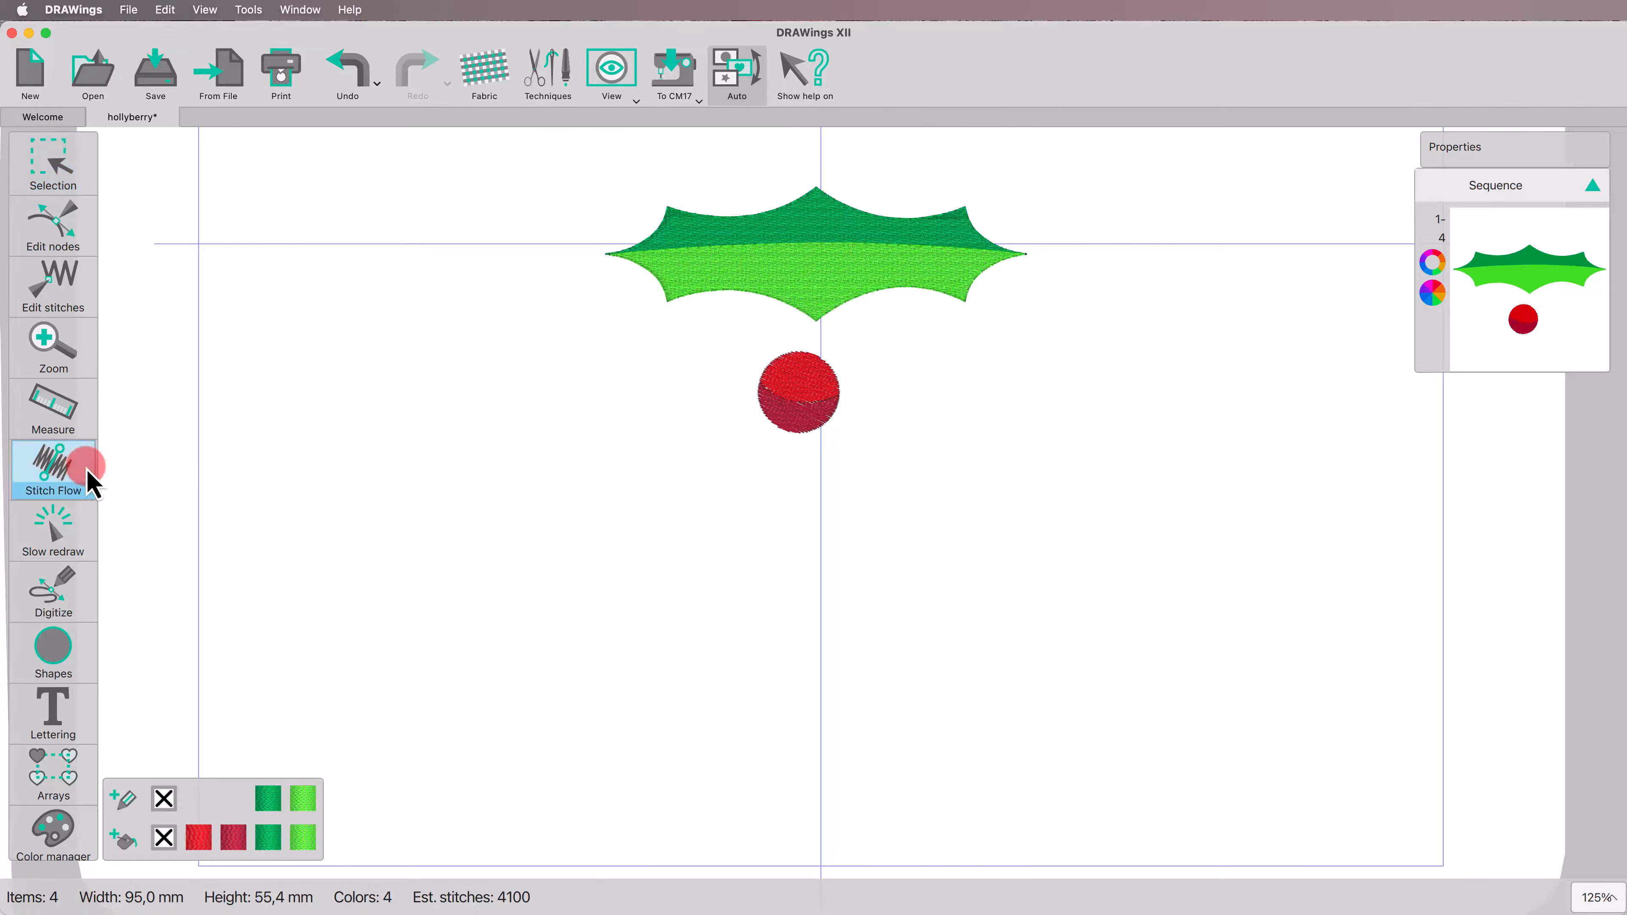
left_click(794, 423)
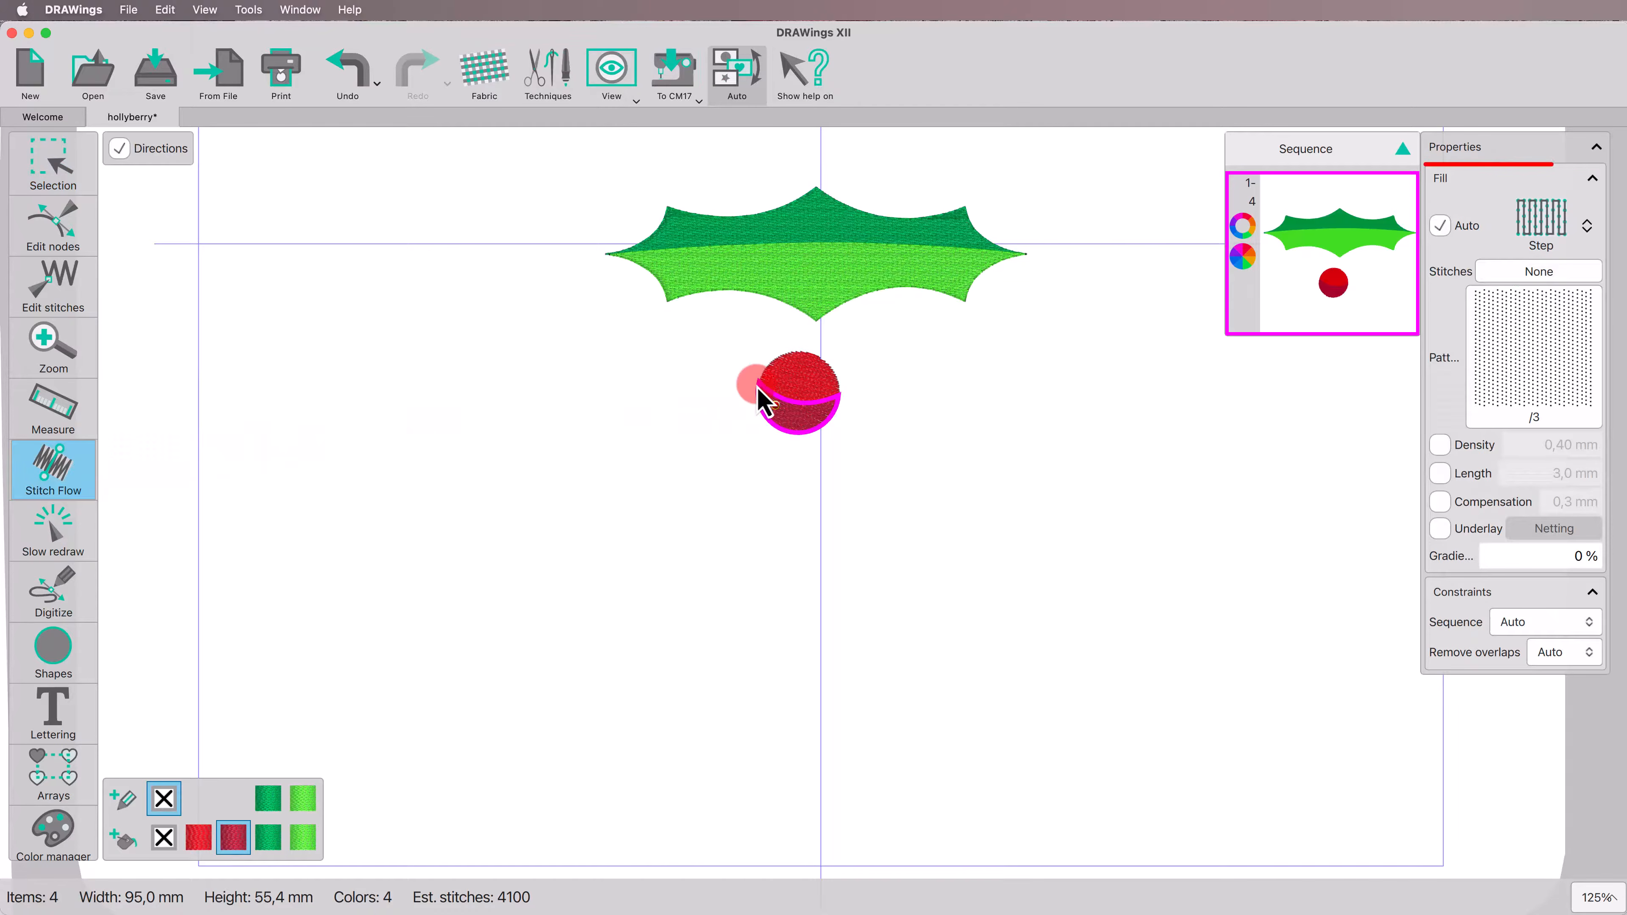
scroll(762, 400, "up", 5)
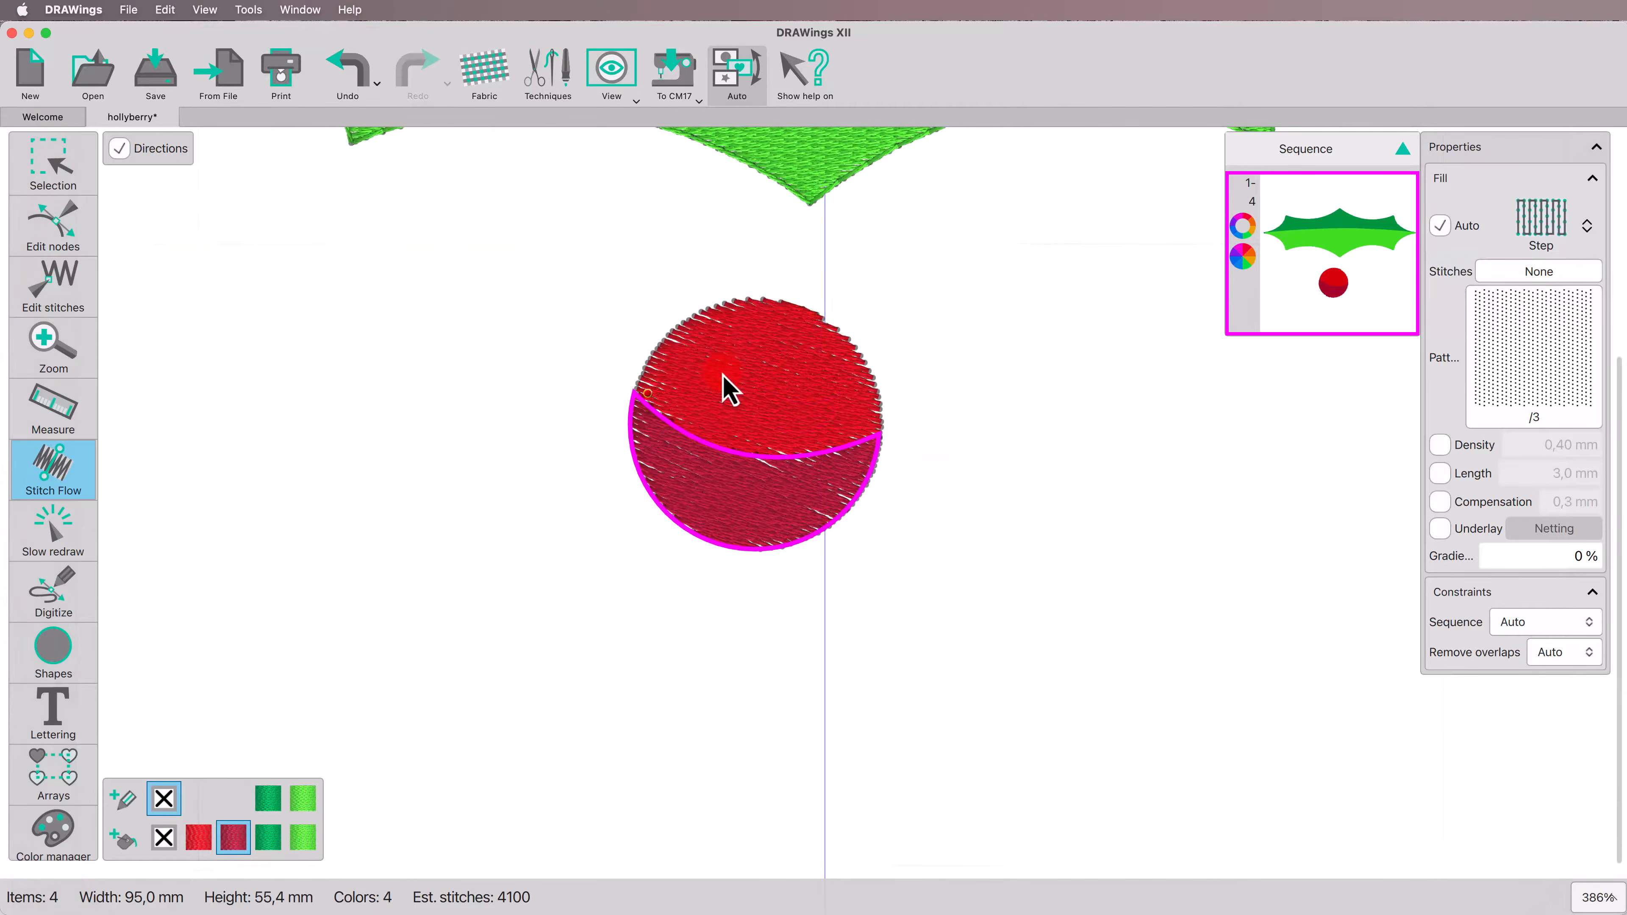
left_click_drag(890, 448, 883, 435)
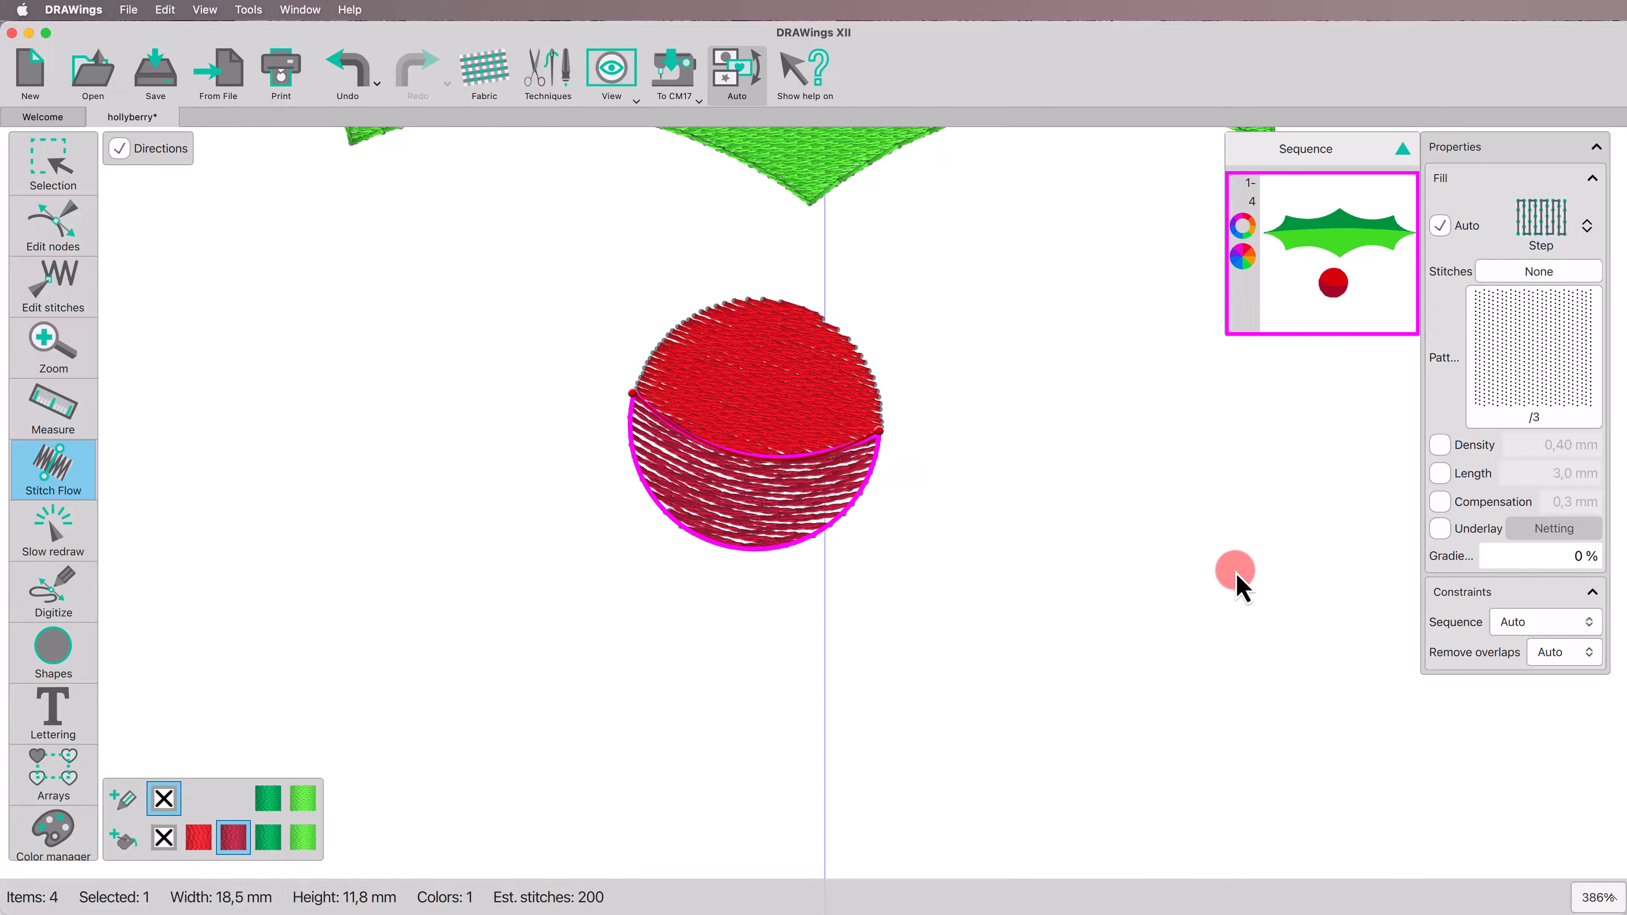
left_click(1550, 655)
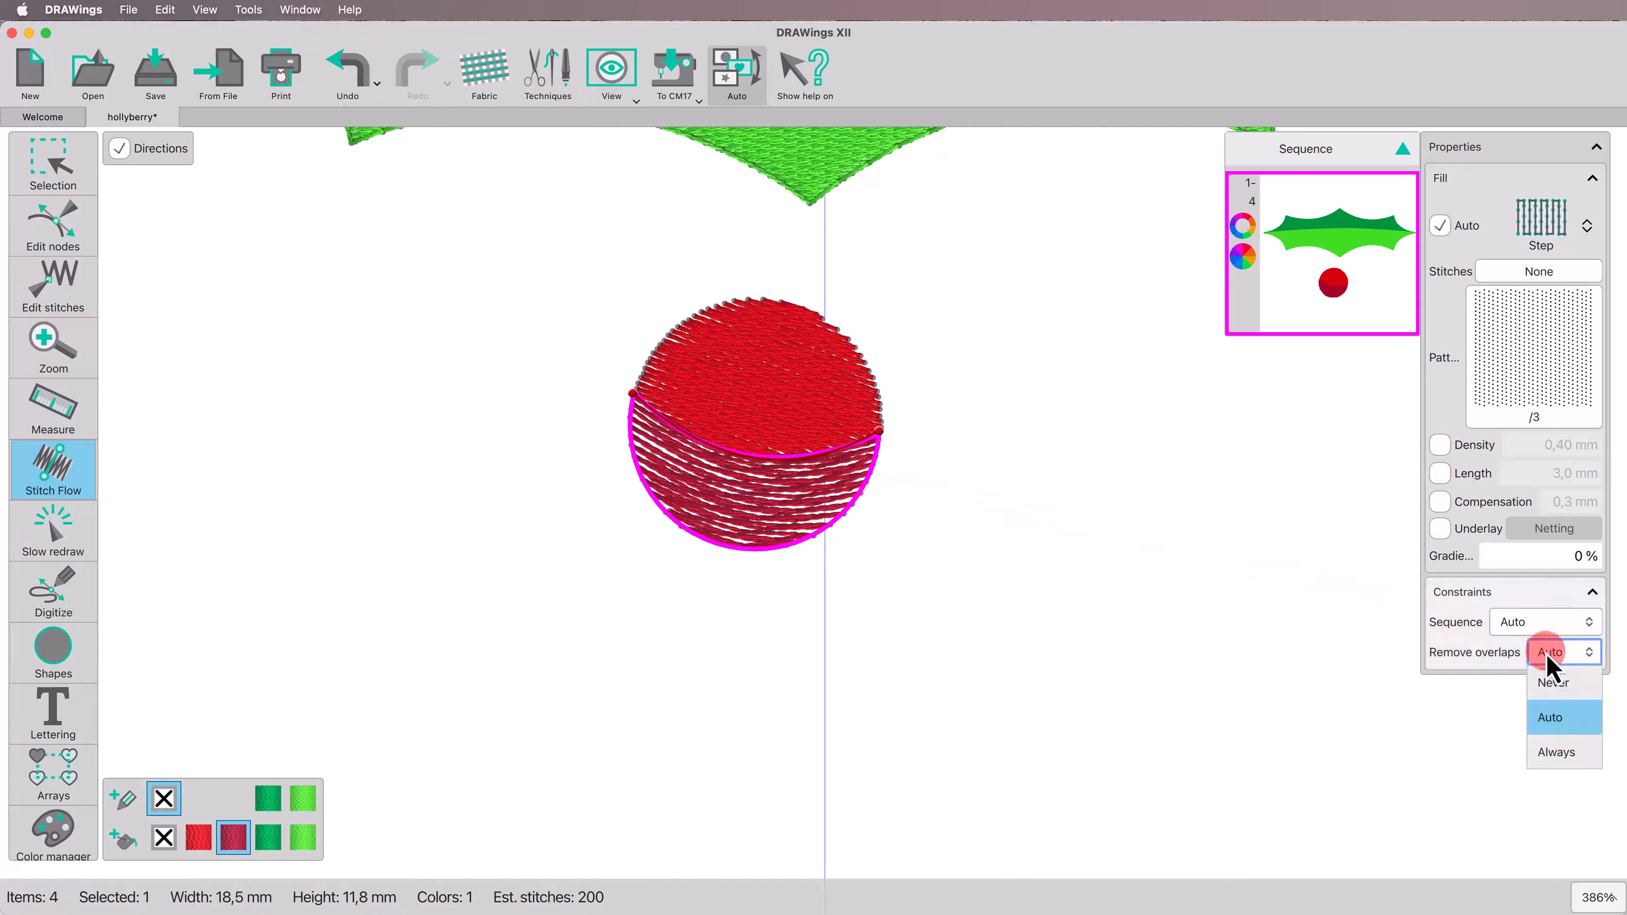
left_click(1556, 688)
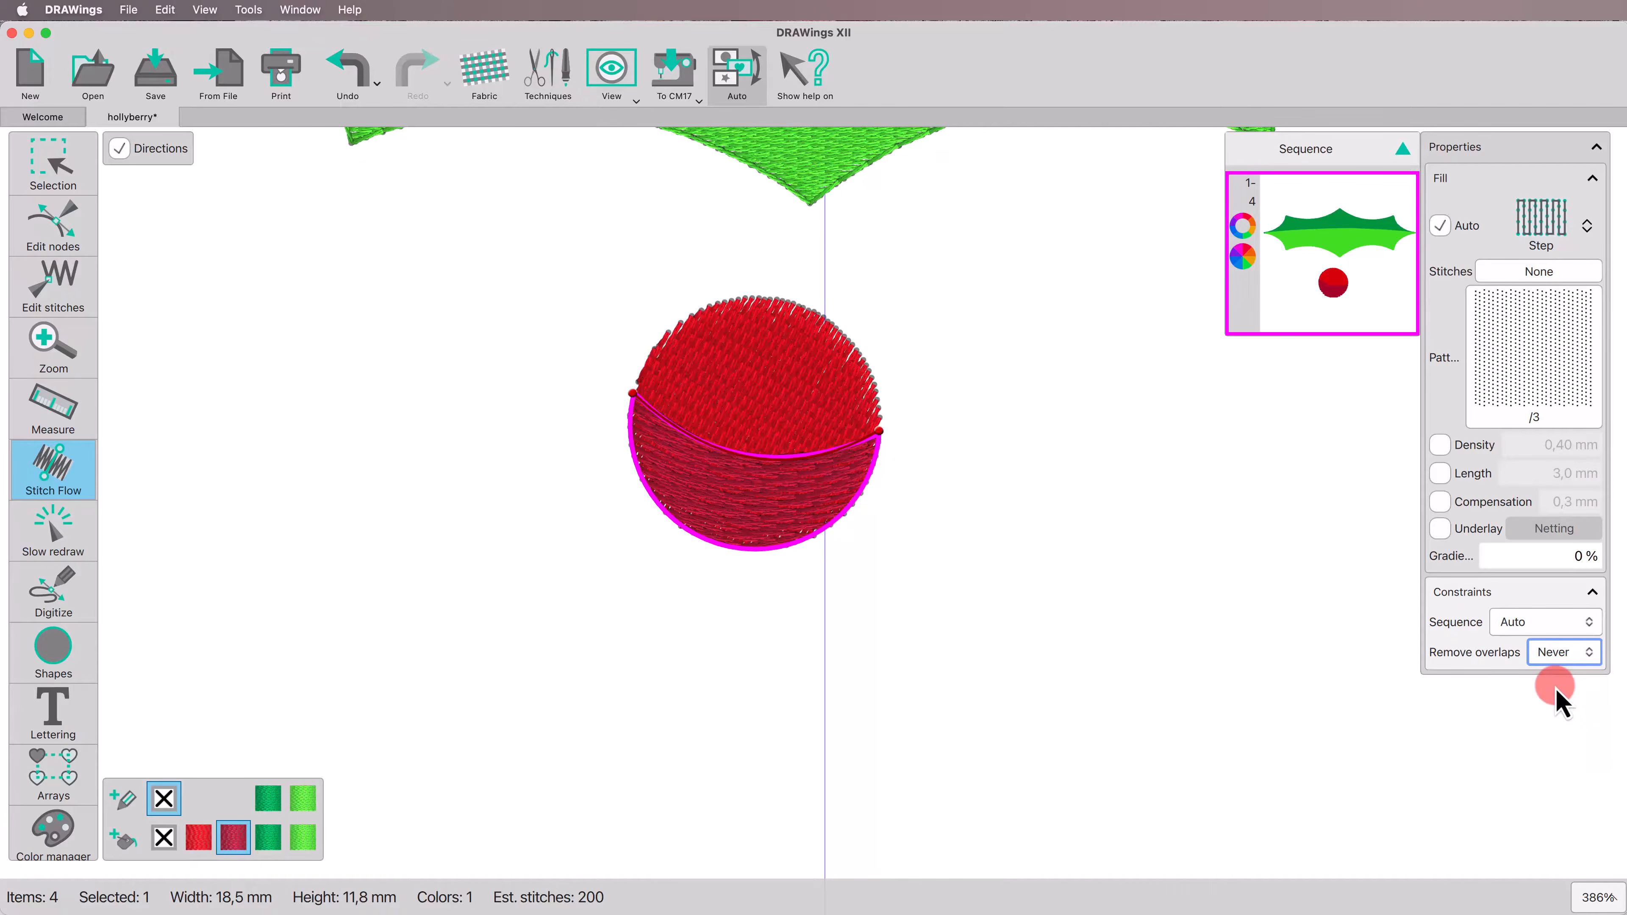
Set the stitch direction of the bright red berry circle so its stitches run across from side to side.
left_click(1257, 670)
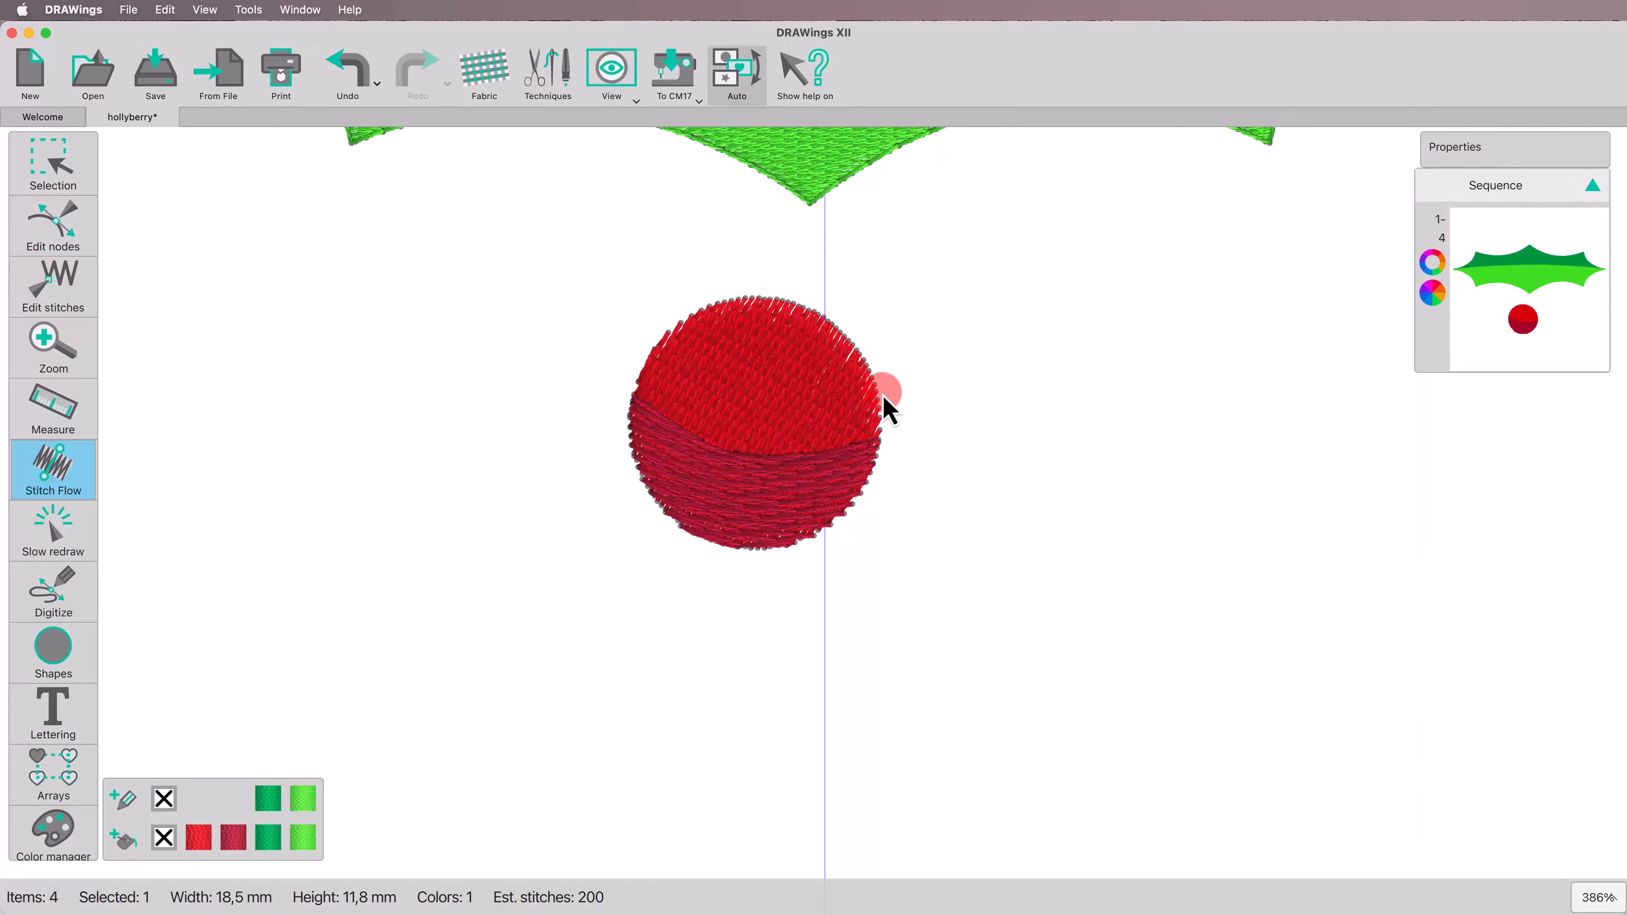
left_click(772, 398)
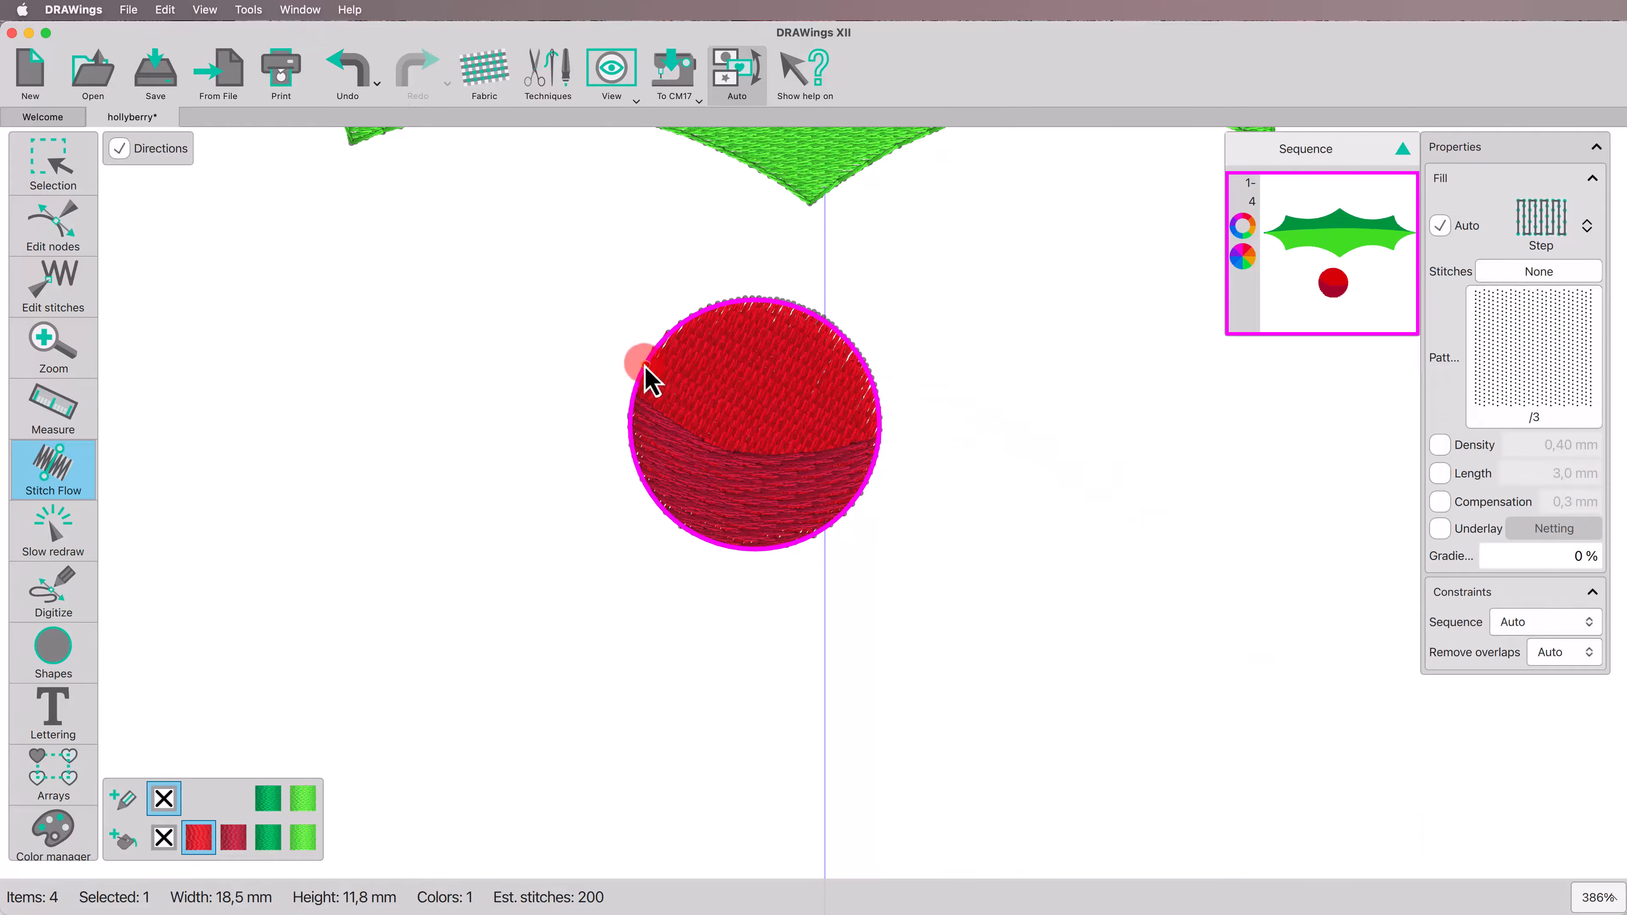
left_click_drag(881, 399, 893, 403)
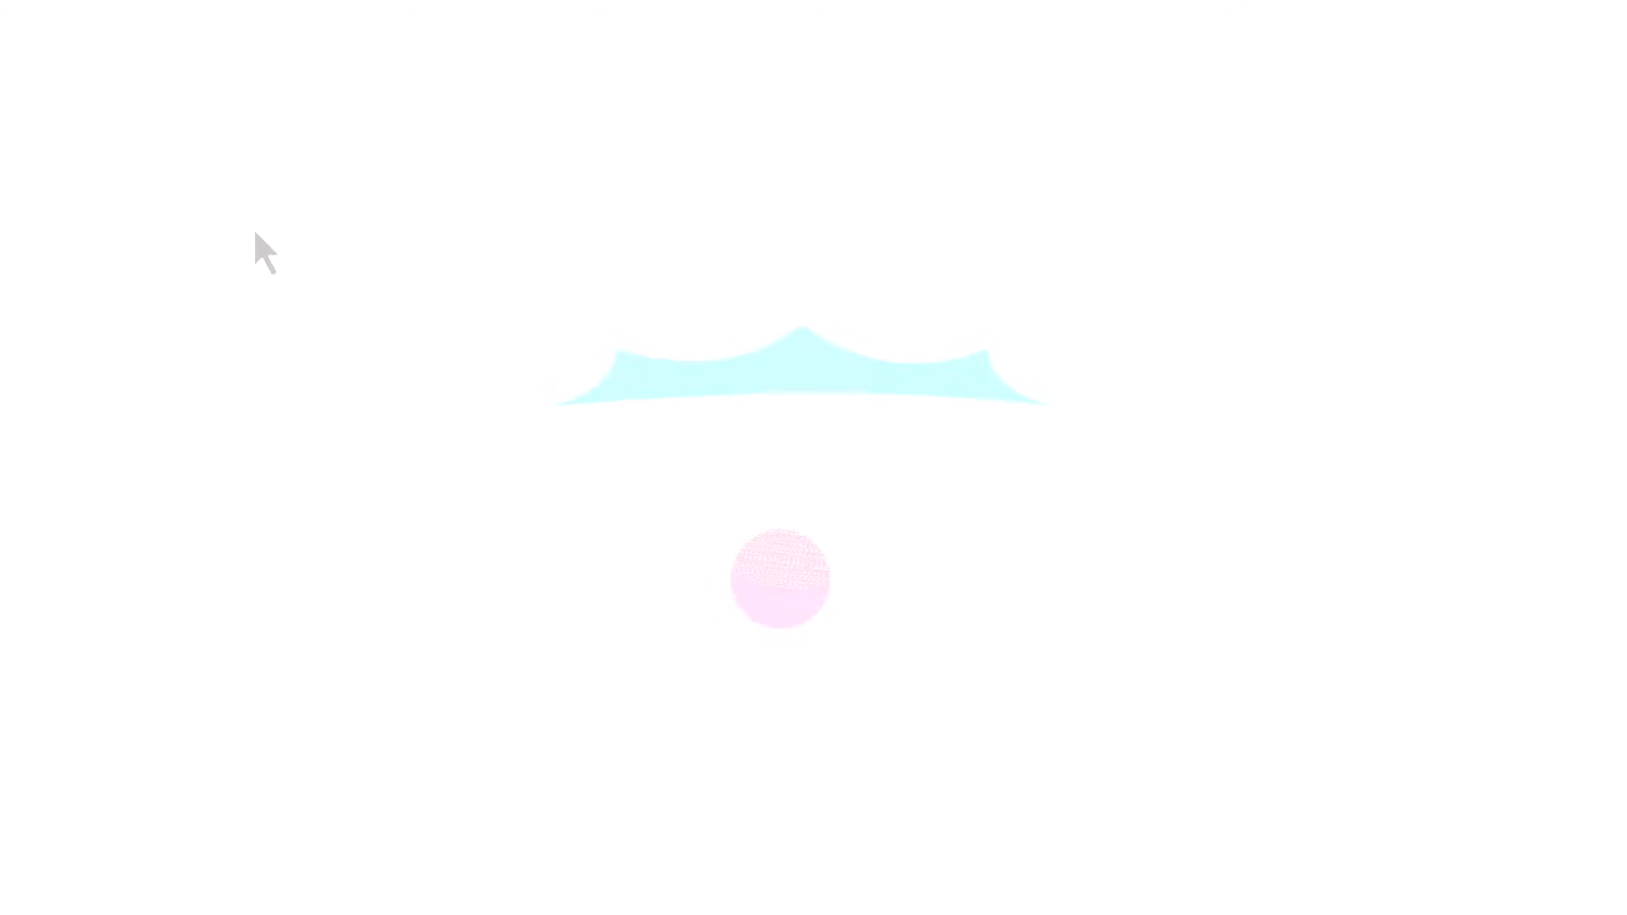
Duplicate both halves of the leaf and rotate the copy counterclockwise so it slants upward above the original.
left_click(629, 349)
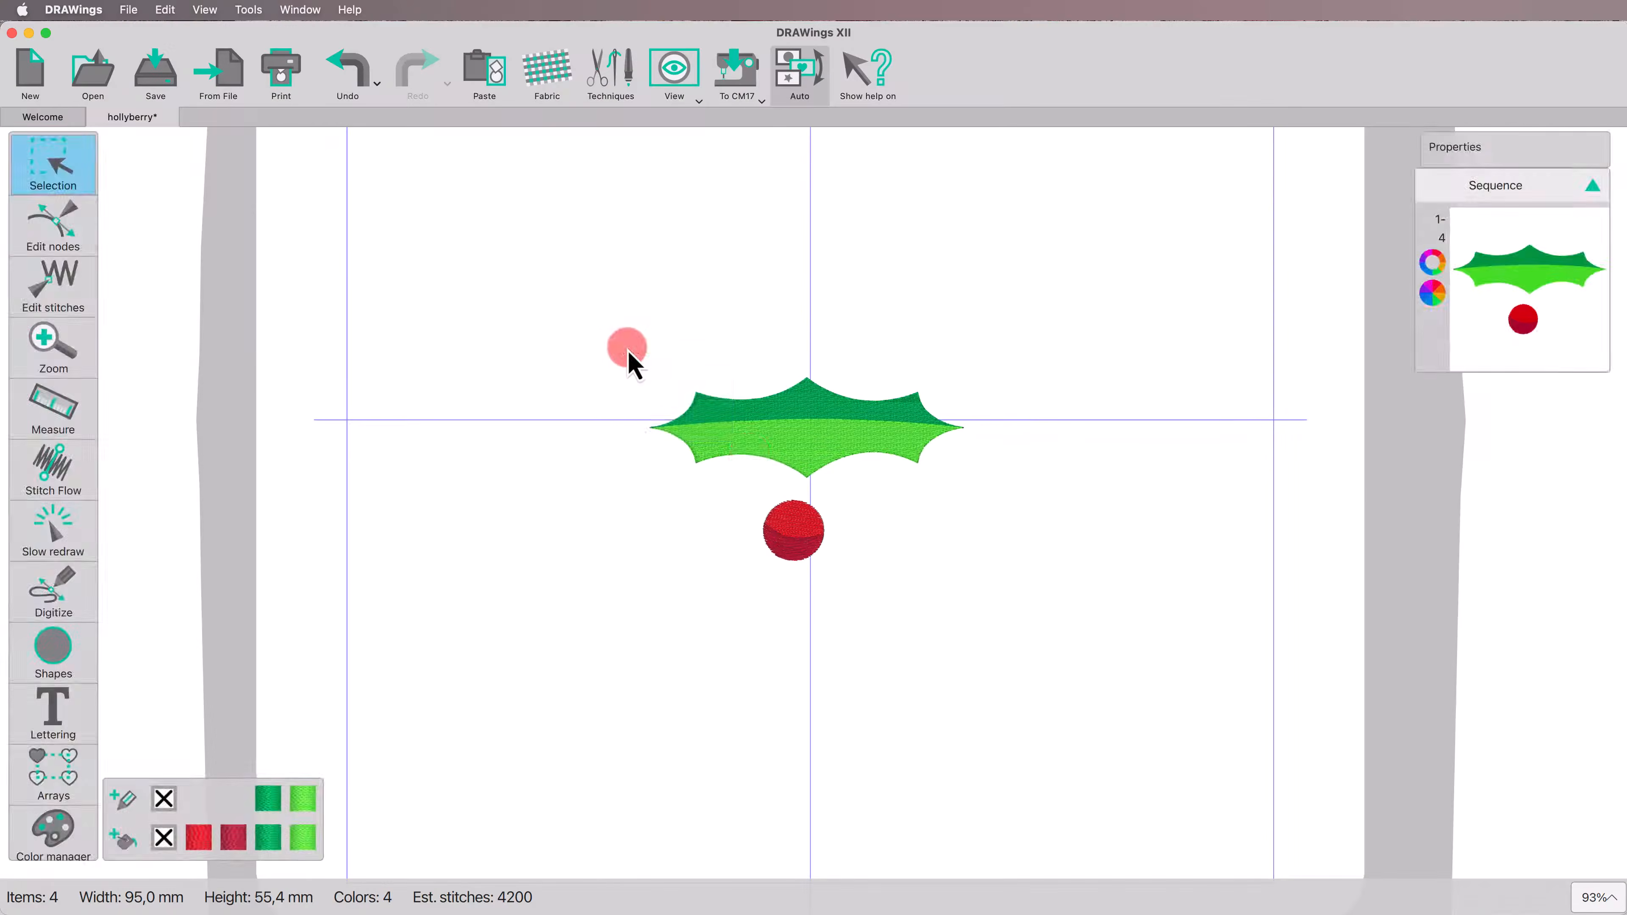
left_click_drag(628, 349, 1010, 509)
left_click(564, 187)
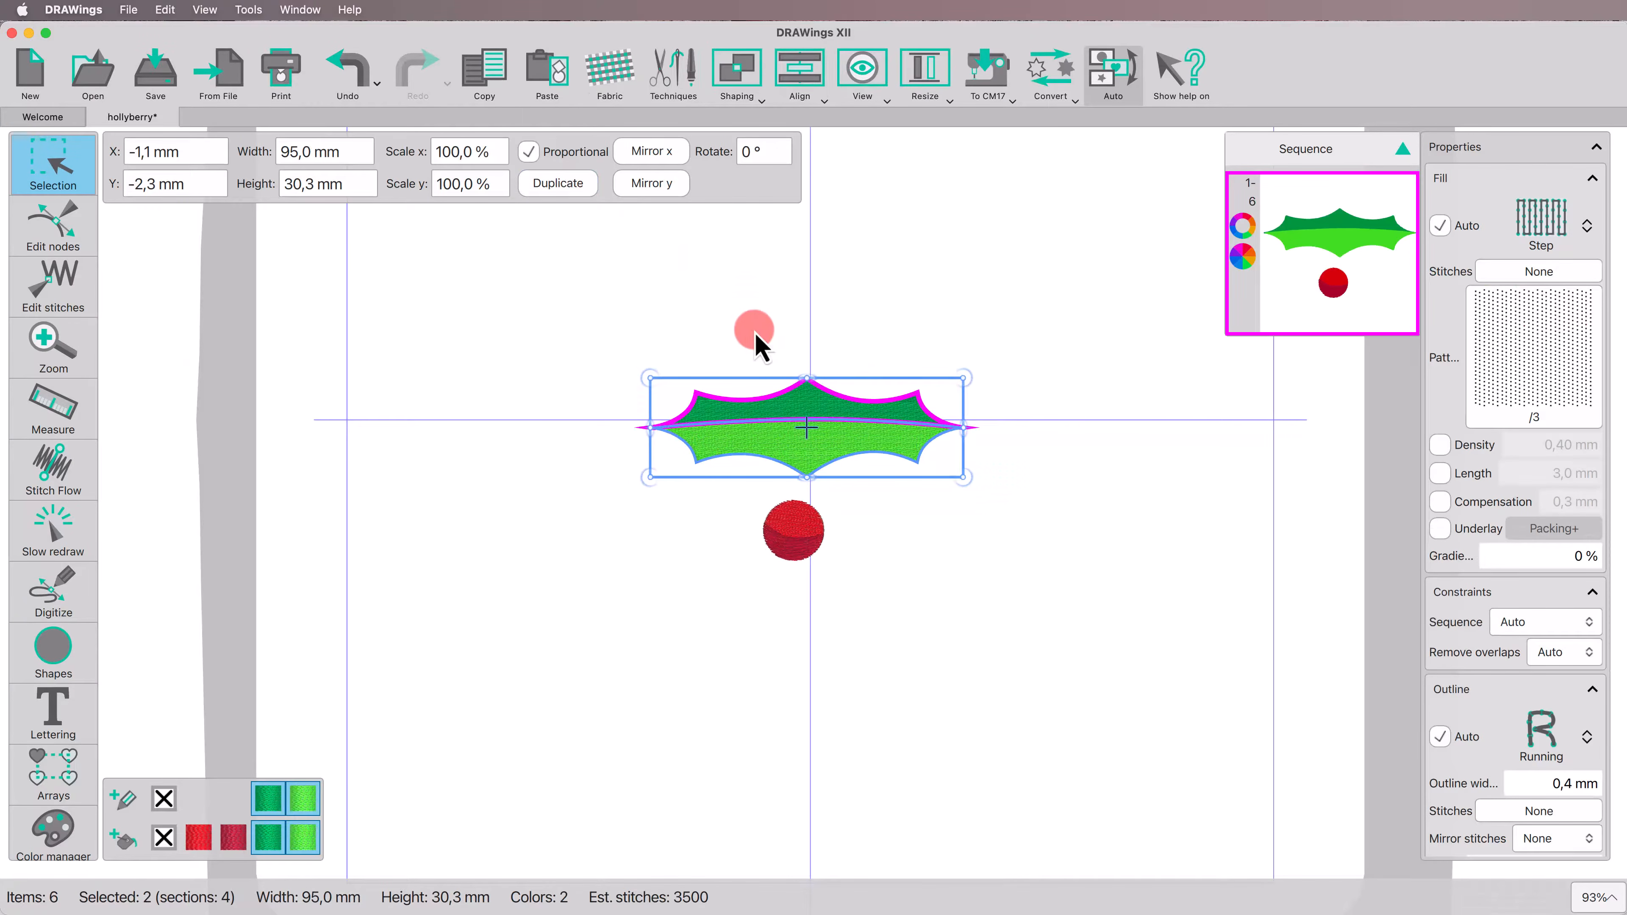
left_click_drag(964, 477, 866, 314)
Scale the horizontal leaf down proportionally to about 79 mm wide, rotate it clockwise and position it below the slanted leaf.
left_click(911, 444)
left_click(909, 411, "shift")
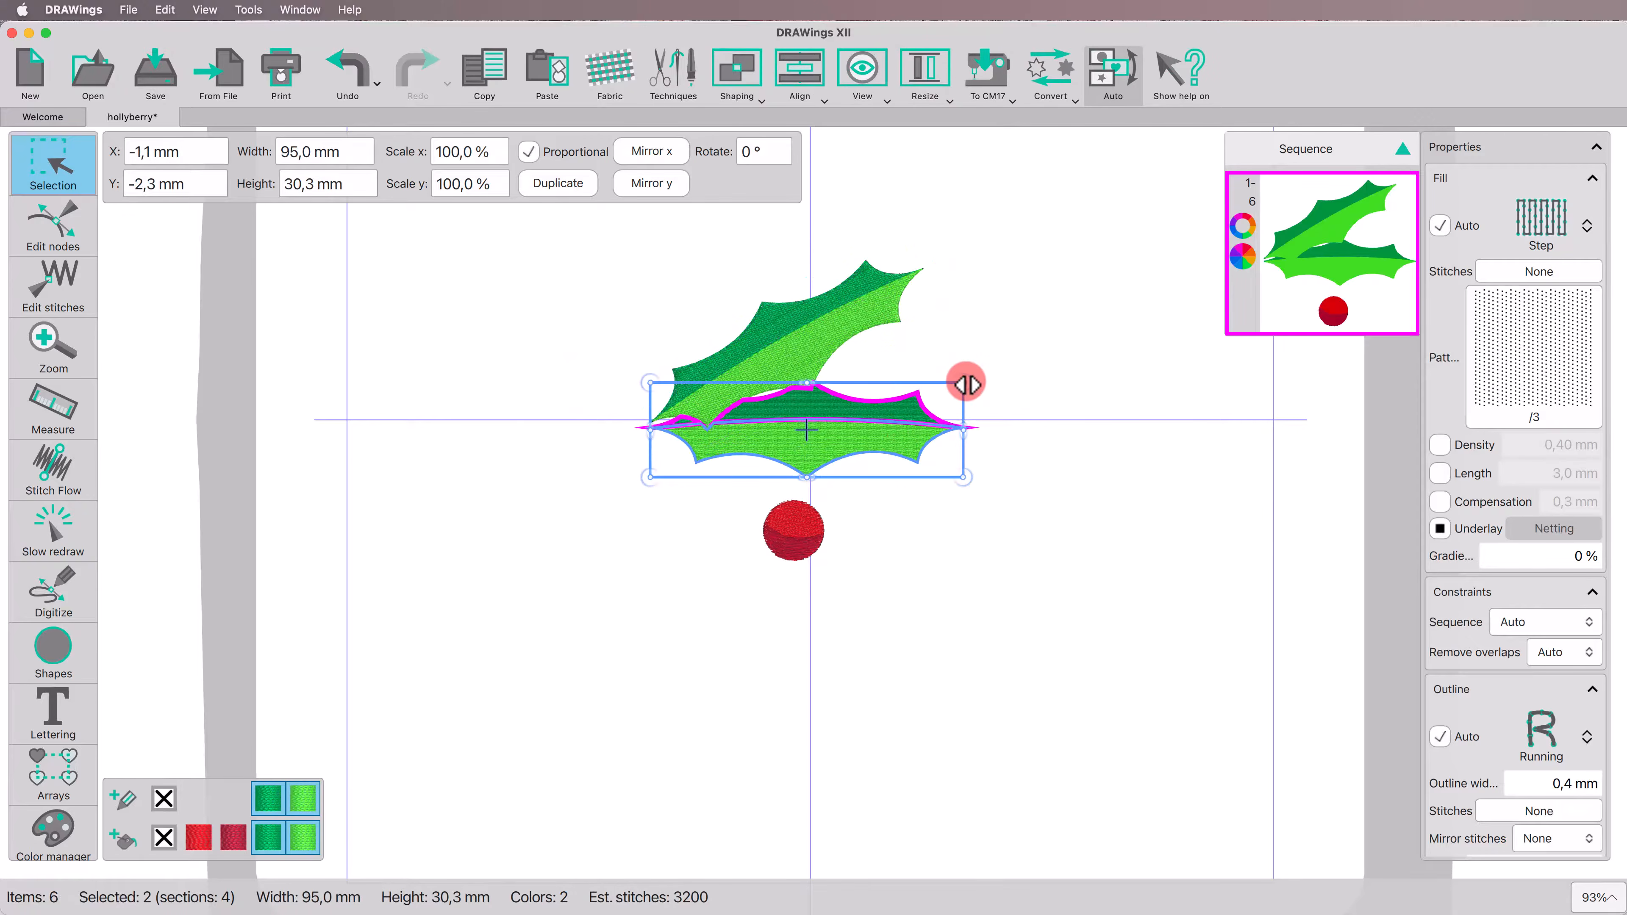
left_click_drag(967, 384, 937, 385)
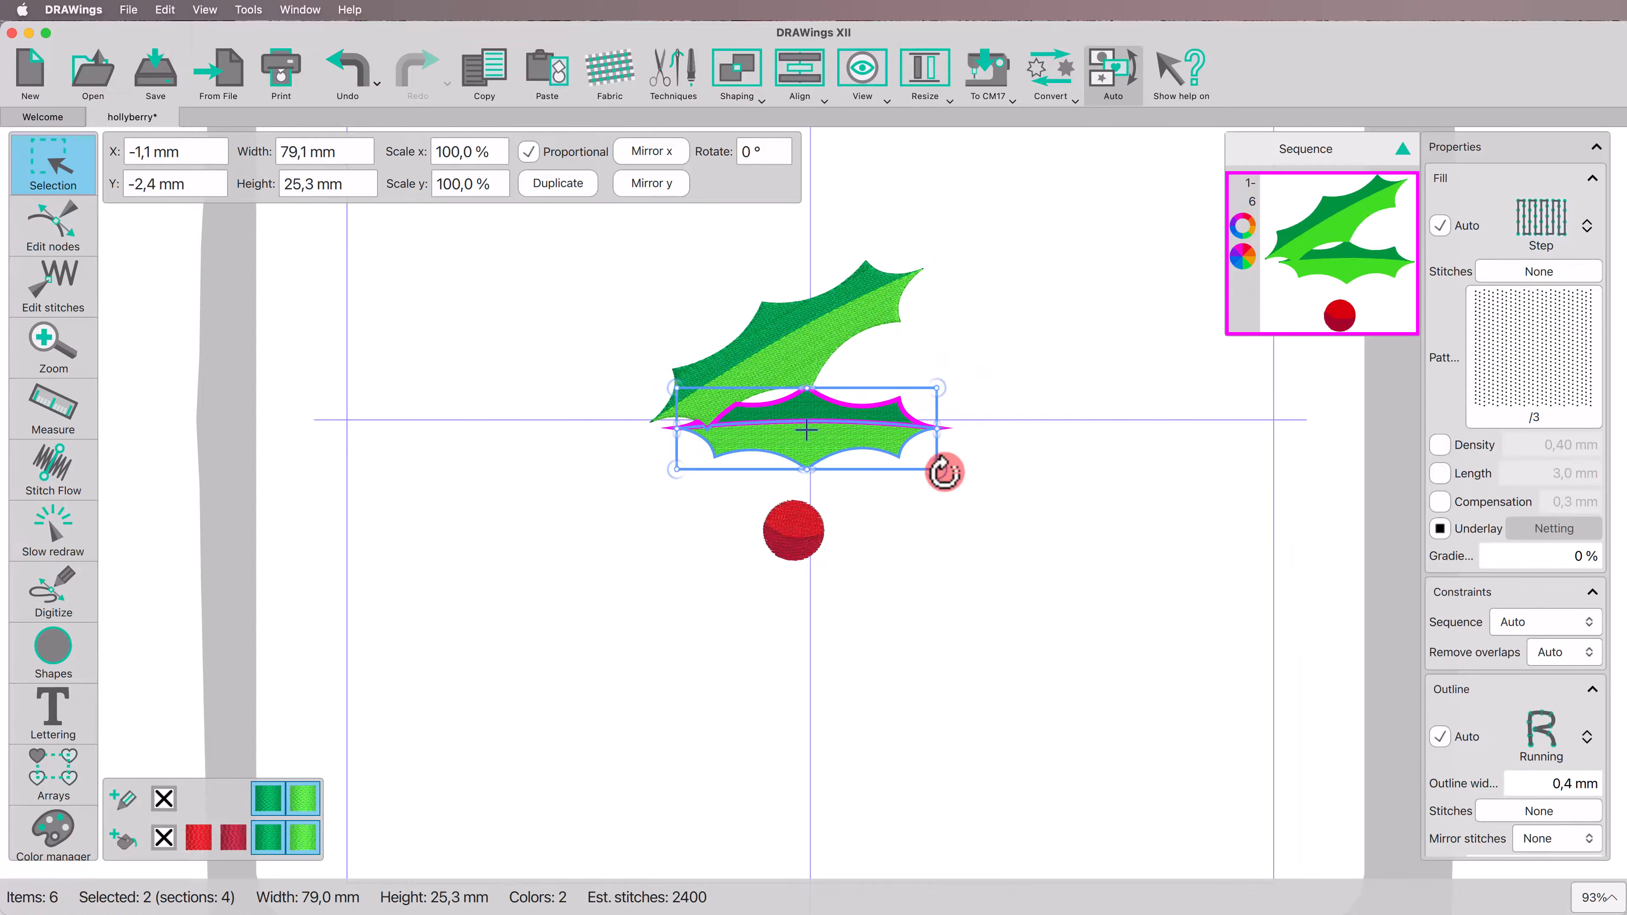
left_click_drag(940, 469, 916, 532)
left_click_drag(793, 450, 793, 441)
left_click(1001, 378)
Move the two-tone berry to the base of the leaves and duplicate it into a cluster of three, with slightly larger copies.
left_click_drag(753, 500, 849, 582)
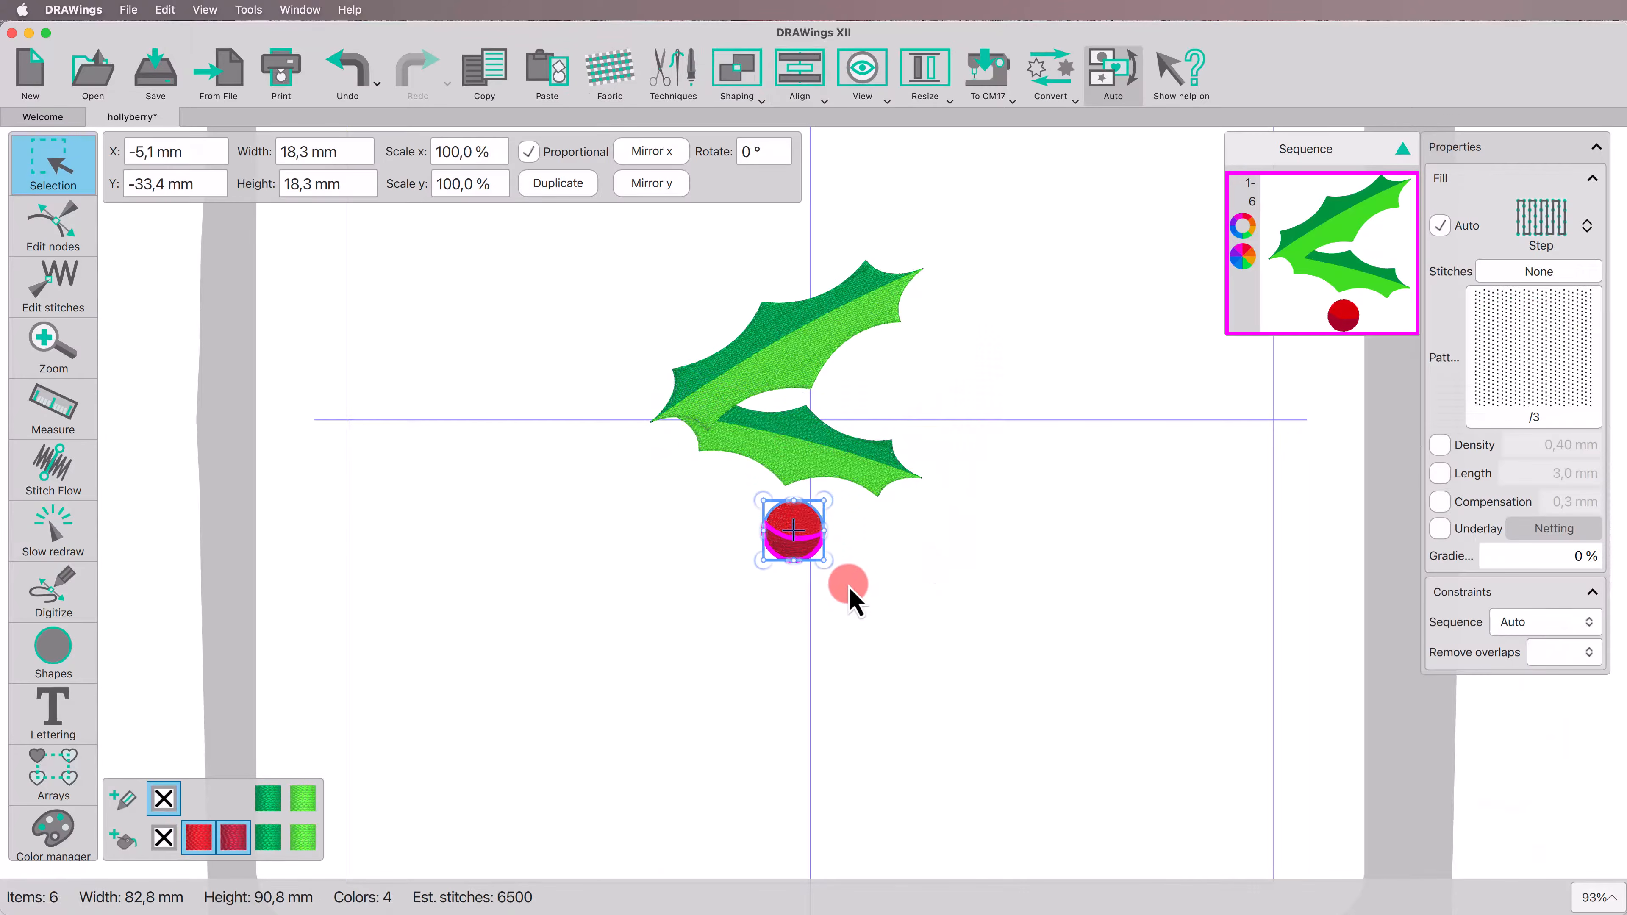
left_click_drag(798, 532, 648, 411)
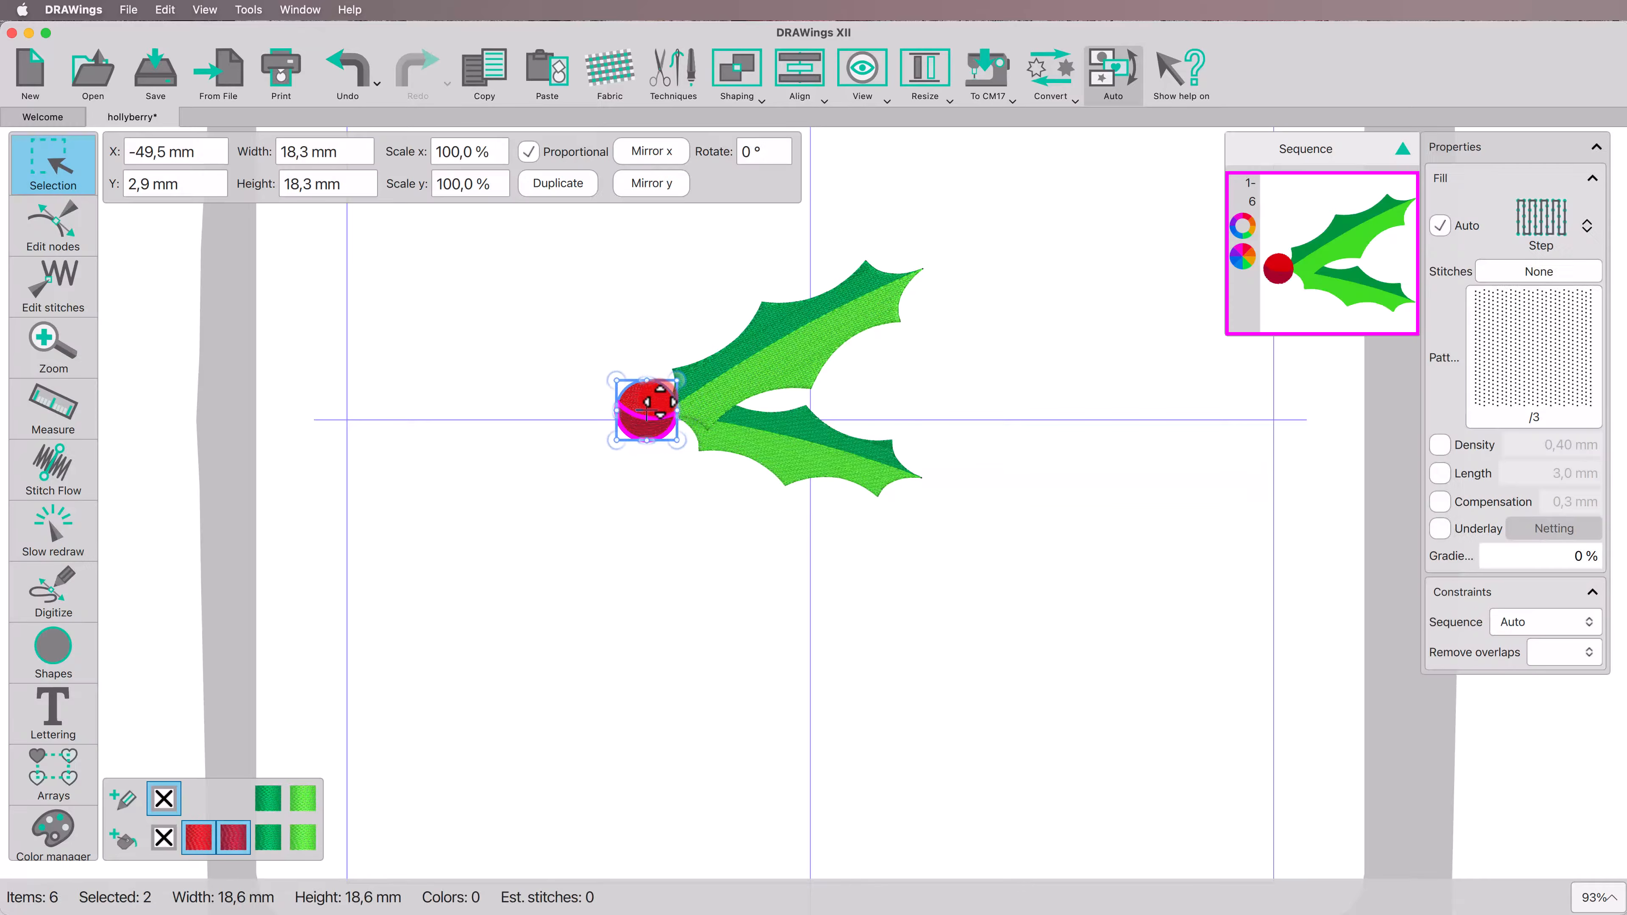
left_click(576, 193)
left_click_drag(683, 445, 637, 448)
left_click(726, 566)
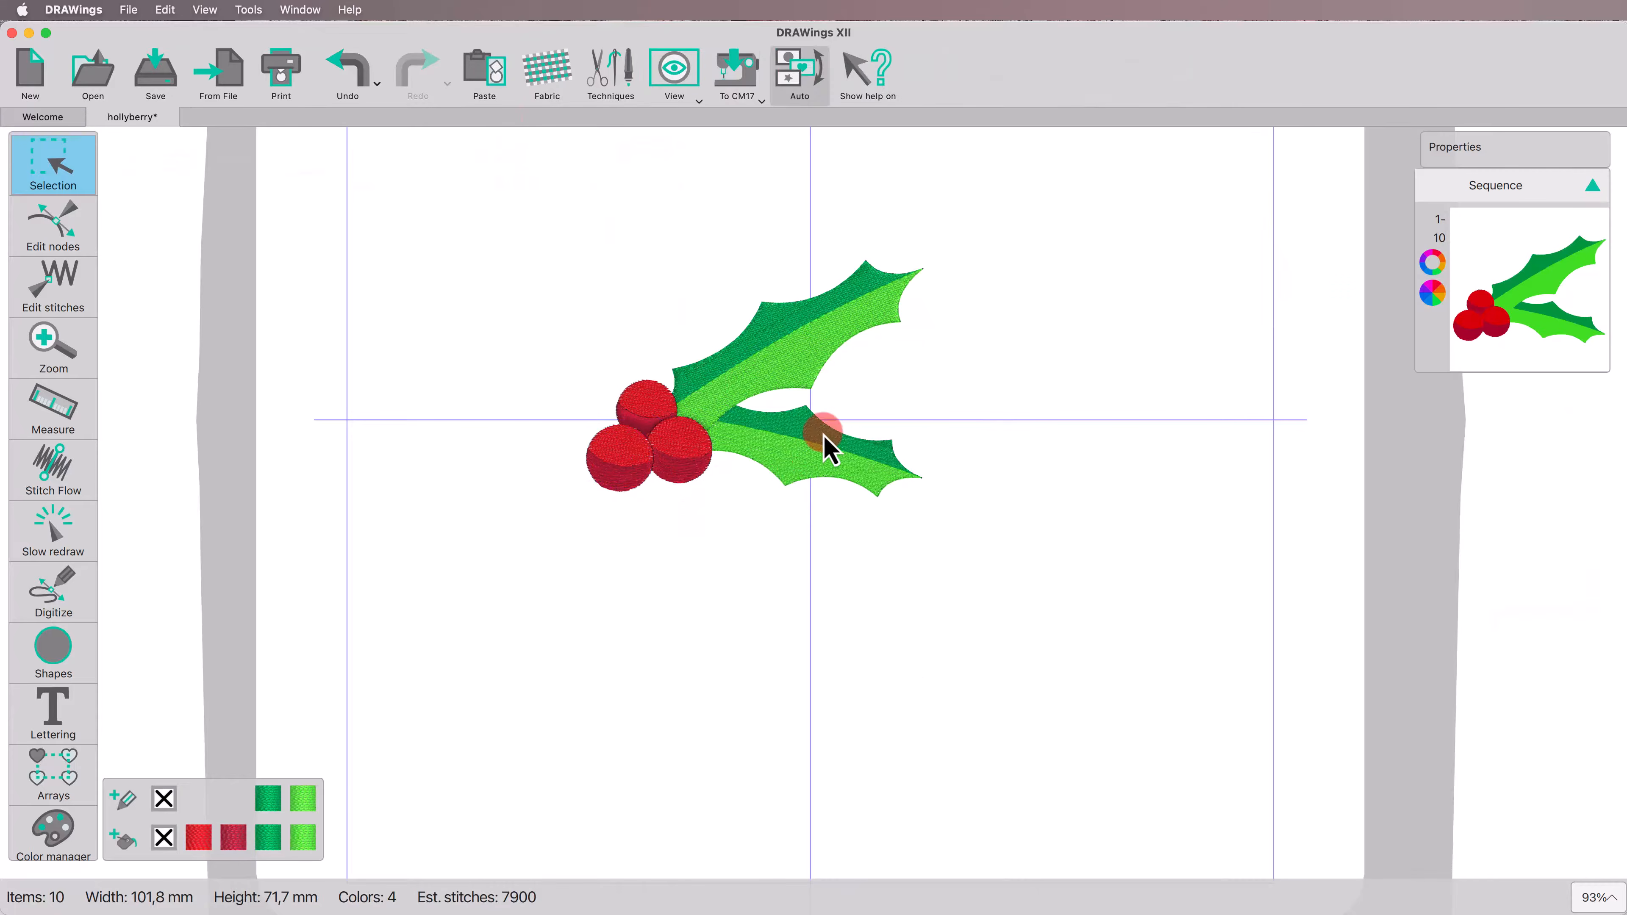
Rotate both halves of the lower leaf slightly further clockwise beside the berries.
left_click(823, 435)
left_click(798, 469, "shift")
left_click_drag(925, 500, 920, 518)
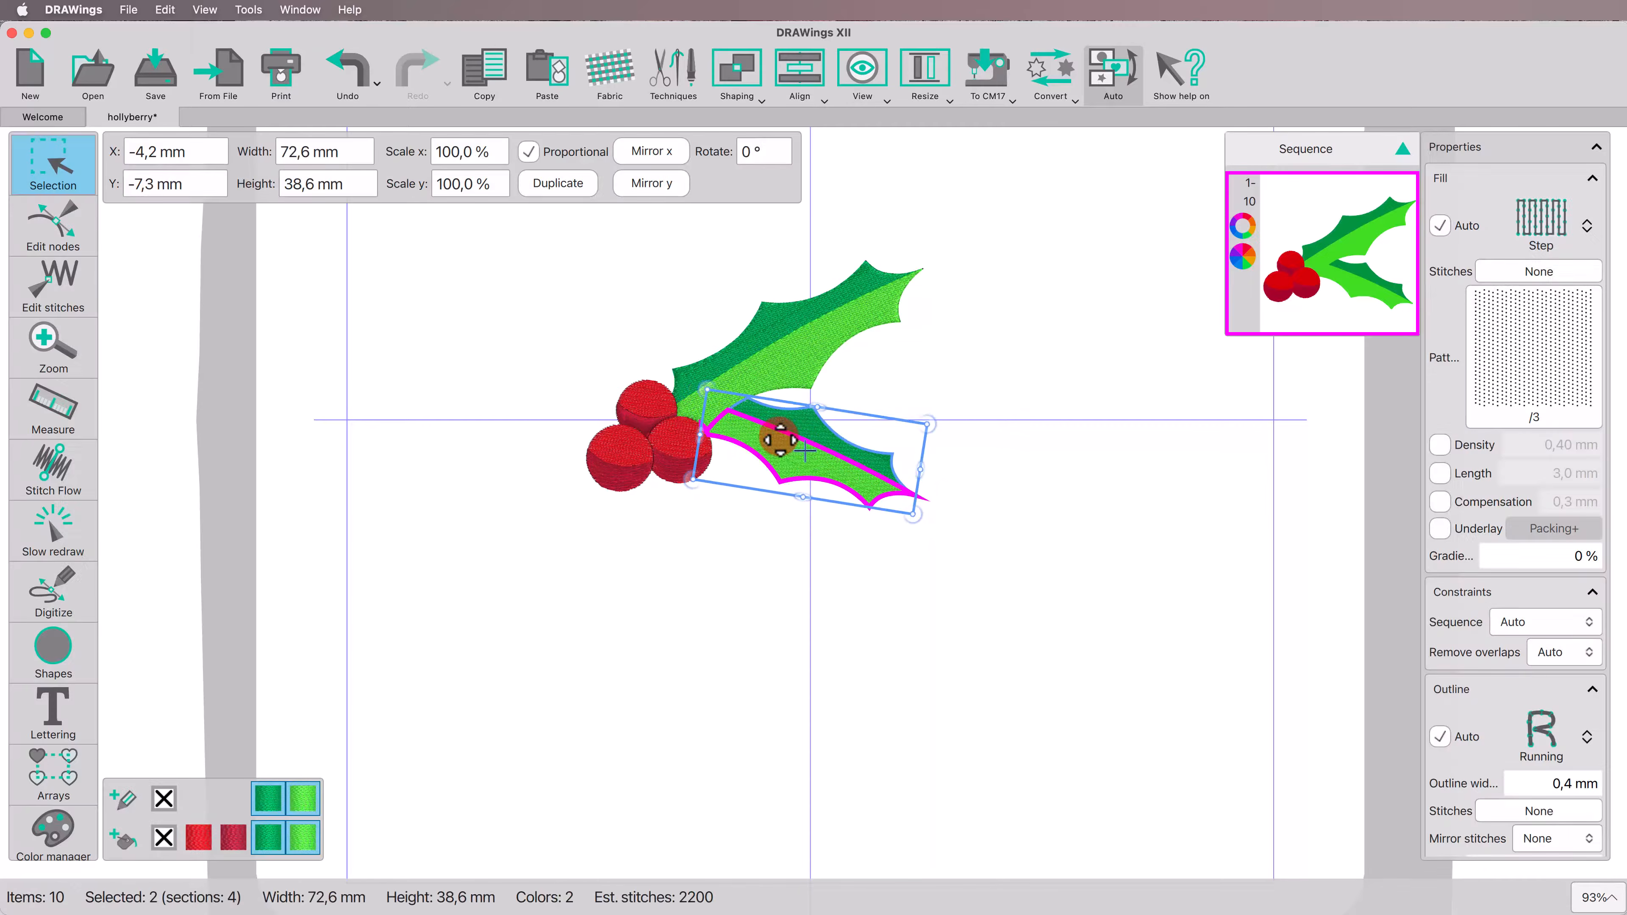
Duplicate the complete holly-and-berry design and place the copy in the upper-right quarter of the hoop.
left_click(1014, 477)
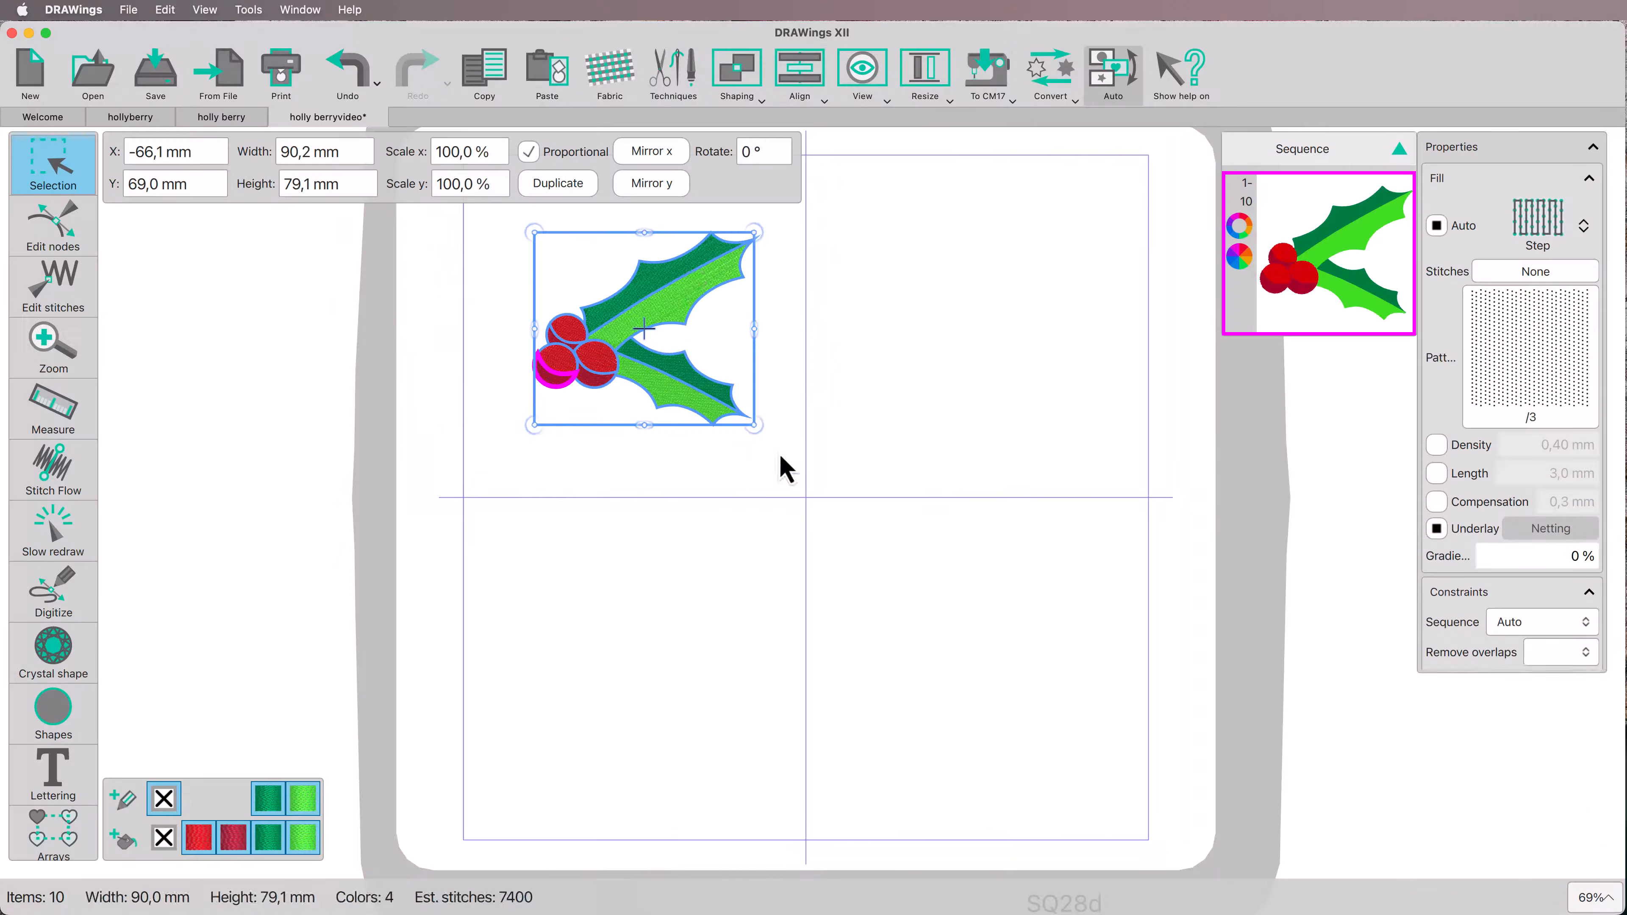
left_click(580, 189)
left_click_drag(701, 313, 1017, 289)
right_click(997, 288)
left_click(1035, 389)
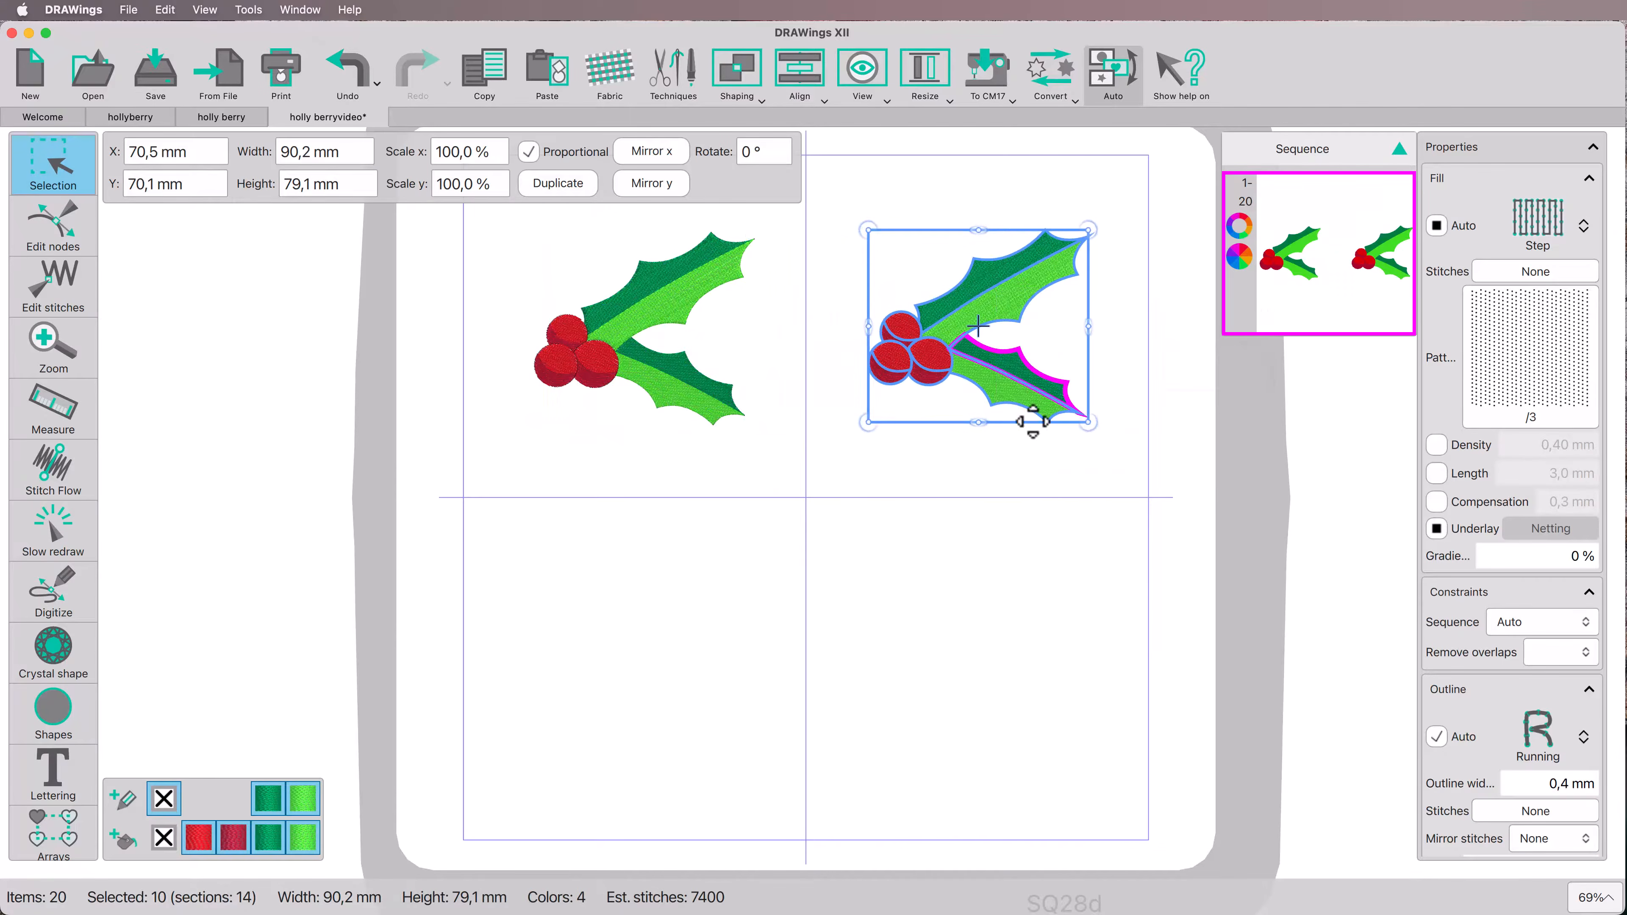
left_click(1016, 488)
Set the fill density of all four leaf halves in the upper-right copy to 1.00 mm.
left_click(1015, 403)
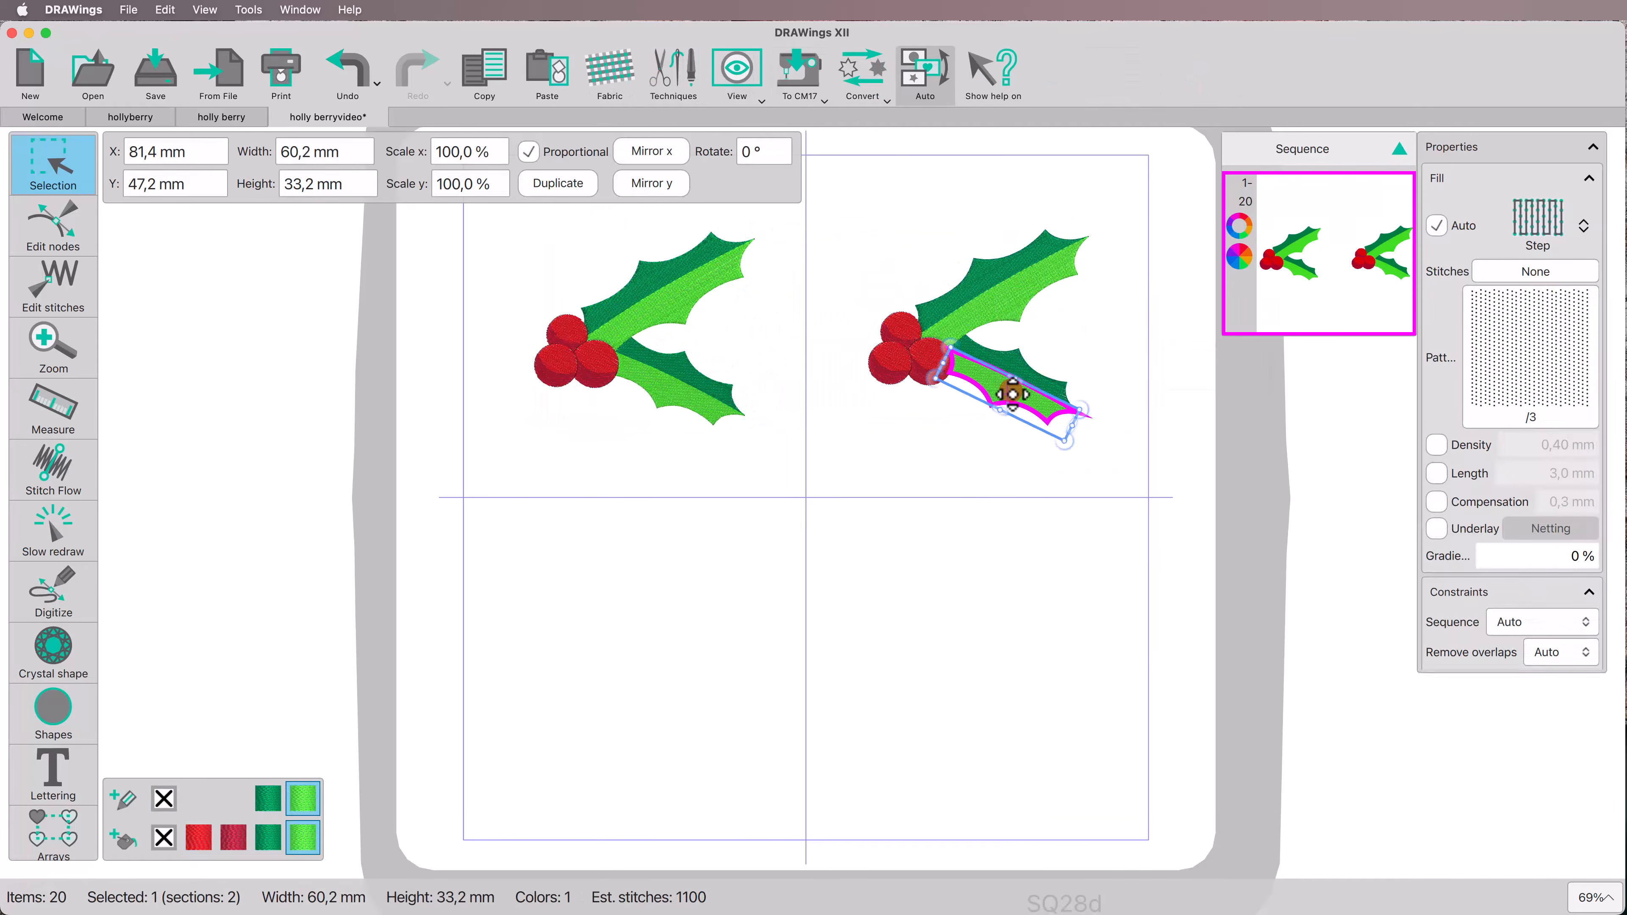
left_click(1012, 359, "shift")
left_click(1001, 299, "shift")
left_click(983, 286, "shift")
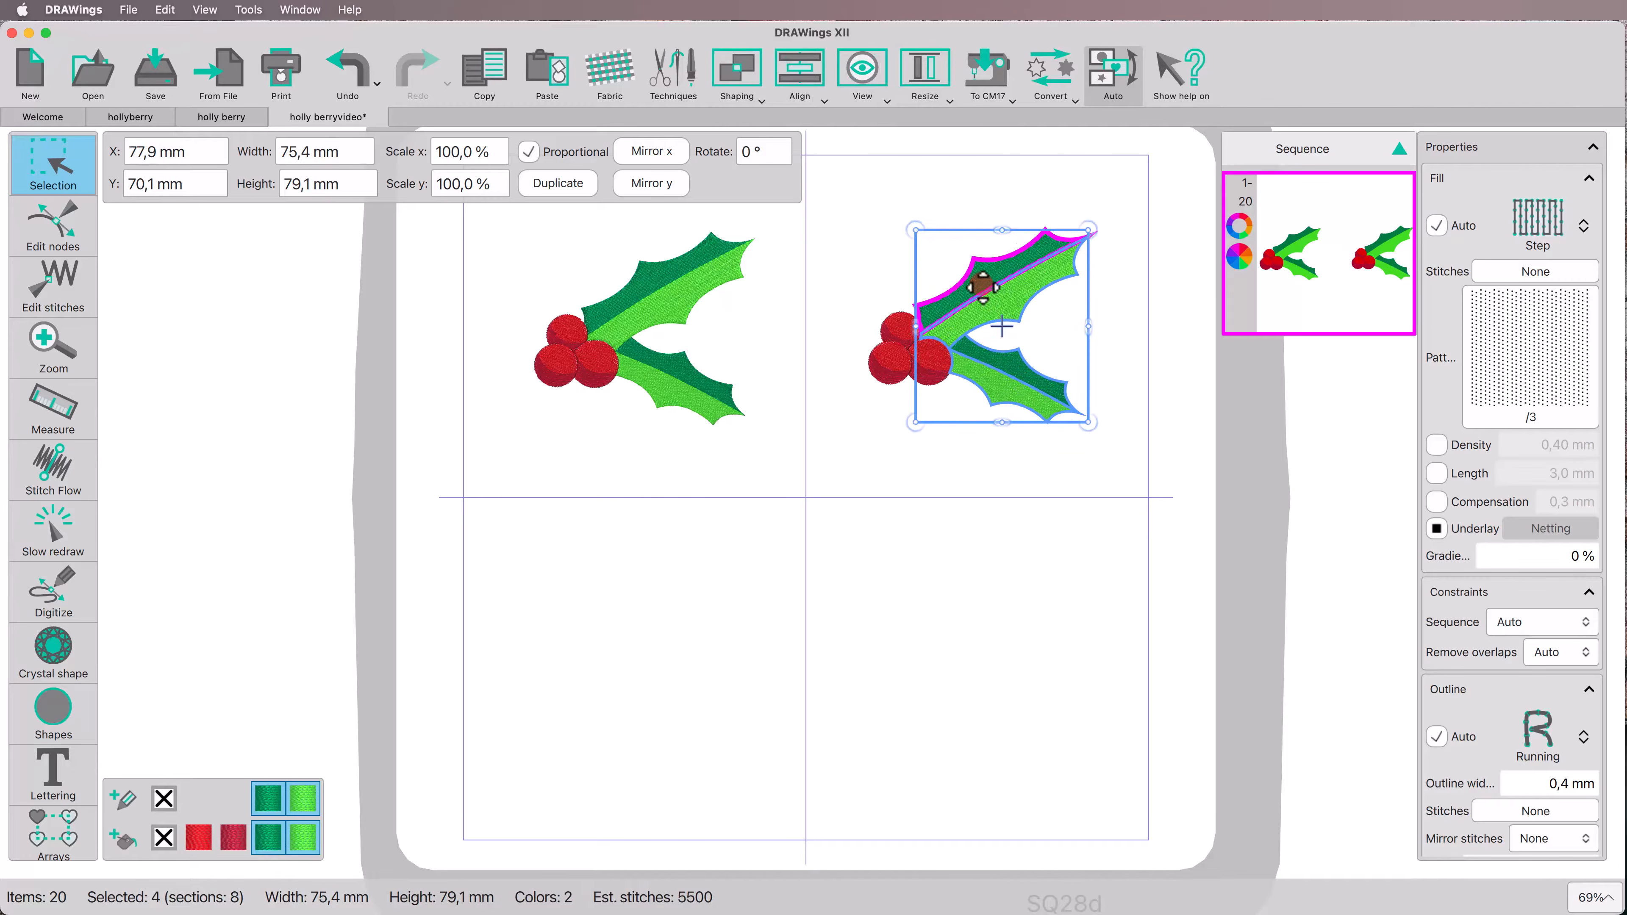
left_click(1435, 444)
left_click(1535, 454)
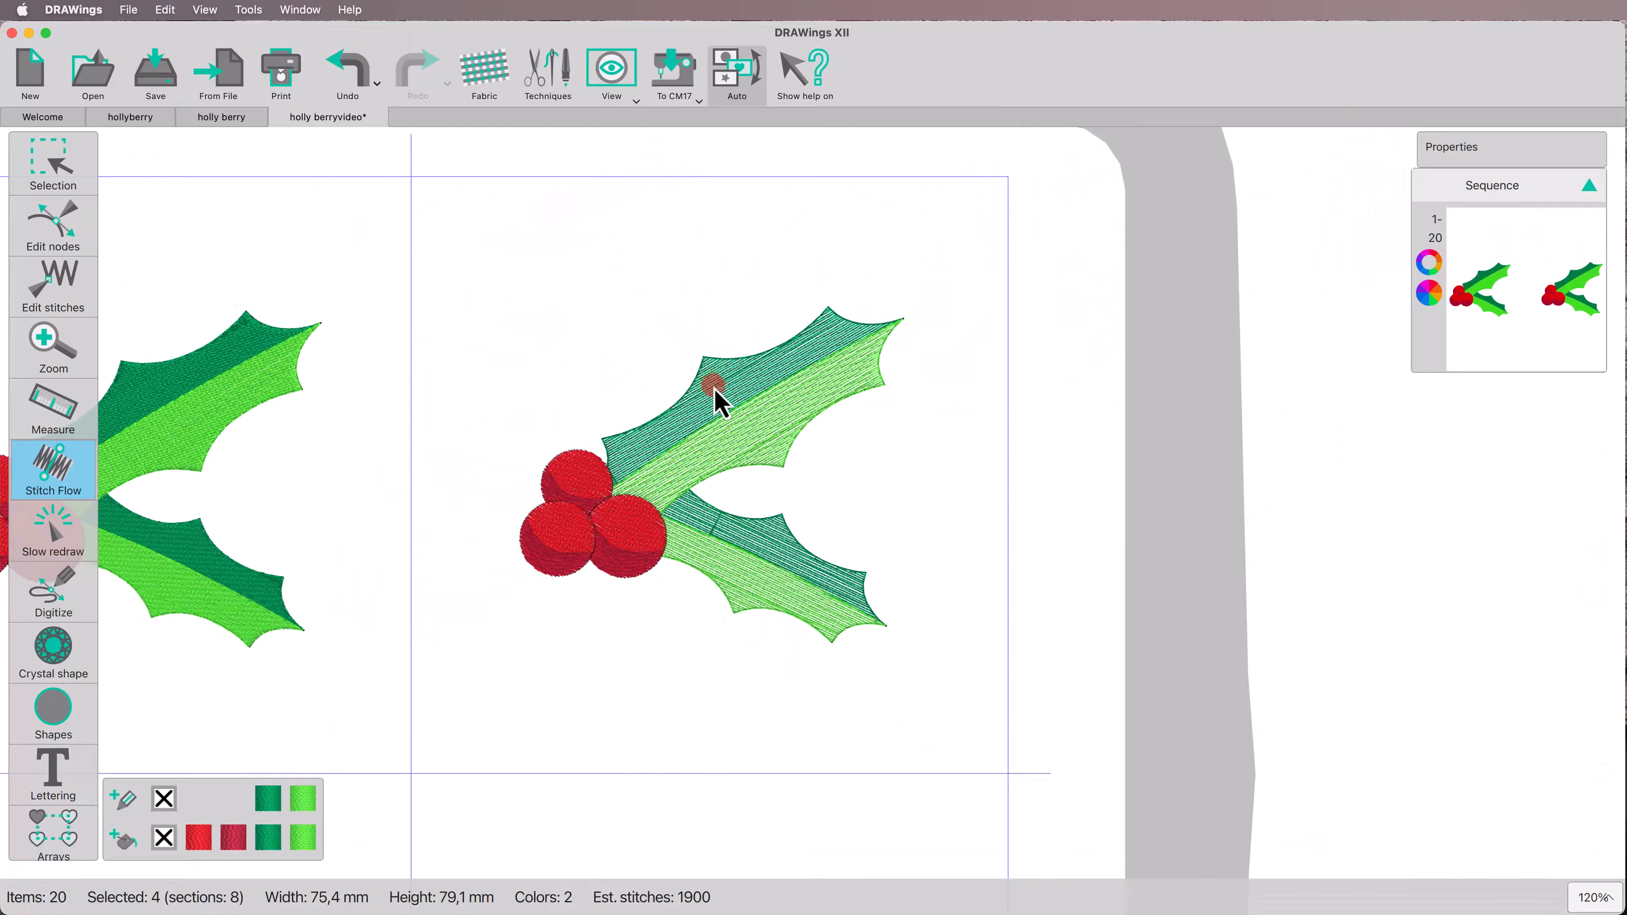
Draw stitch flow direction lines from the centre vein to the outer points on the leaf halves of the upper-right copy.
left_click(716, 392)
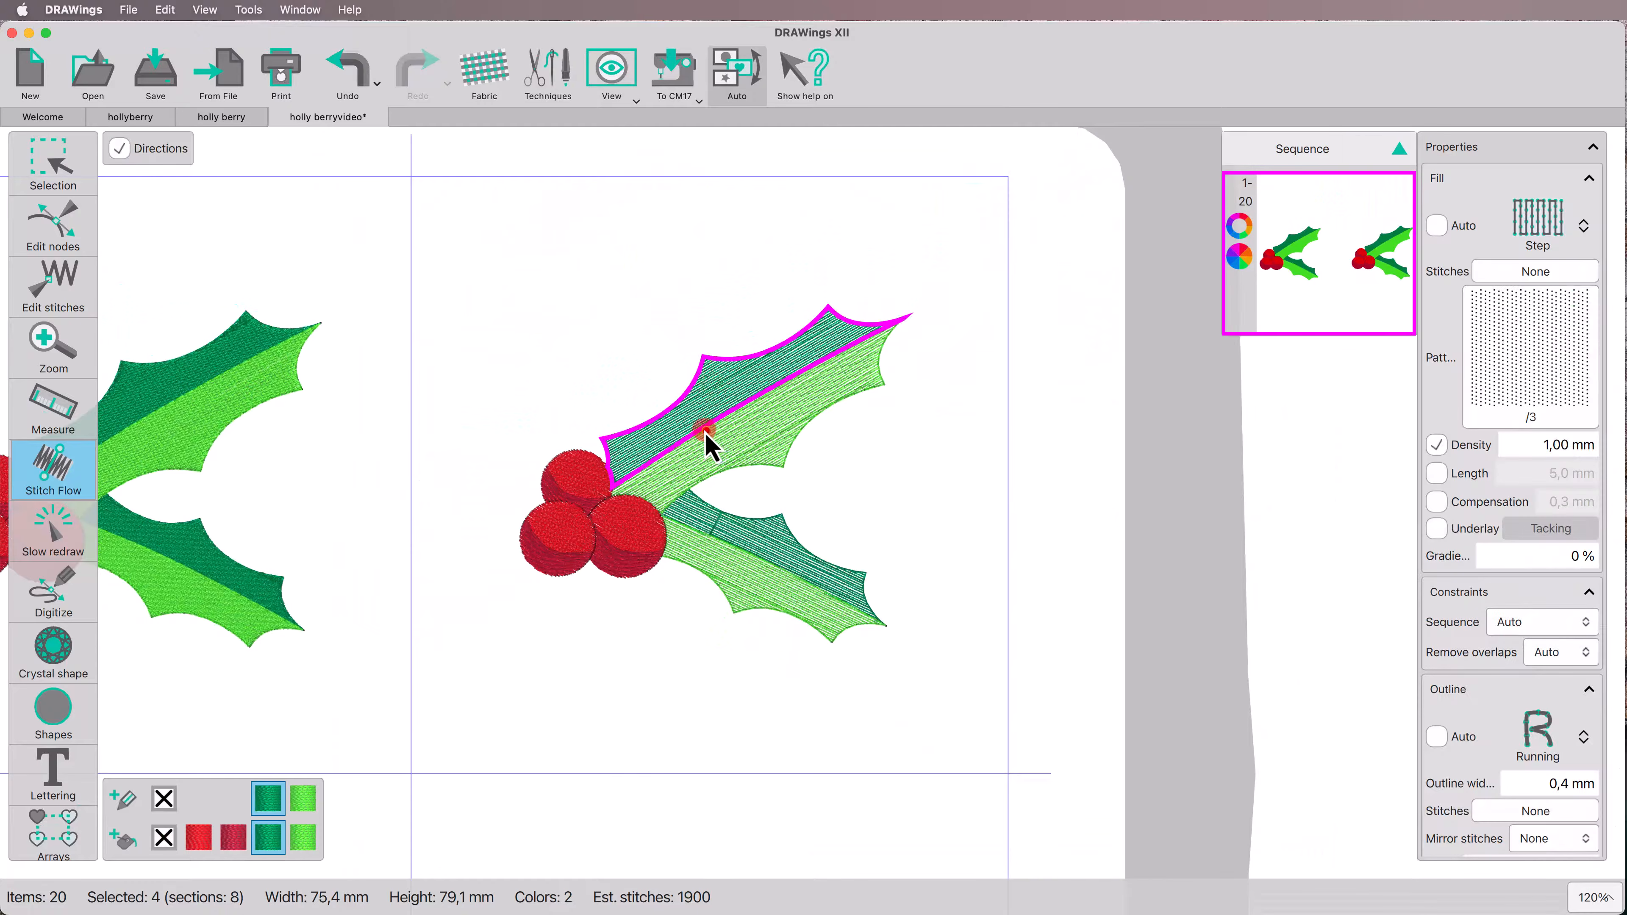
left_click_drag(707, 357, 707, 357)
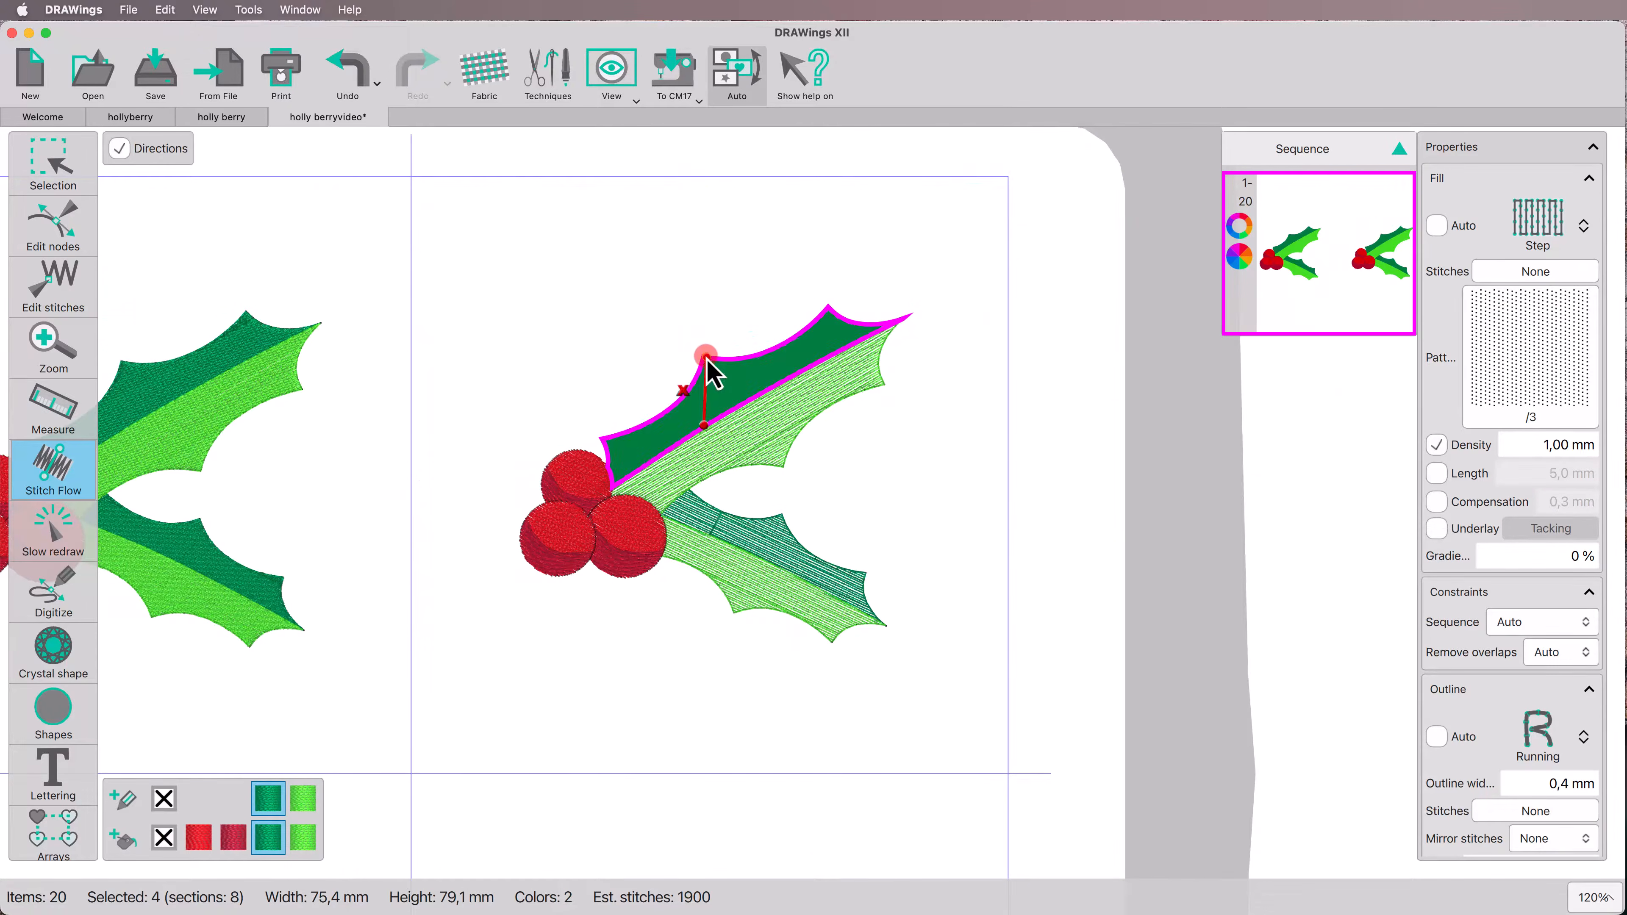
left_click(758, 435)
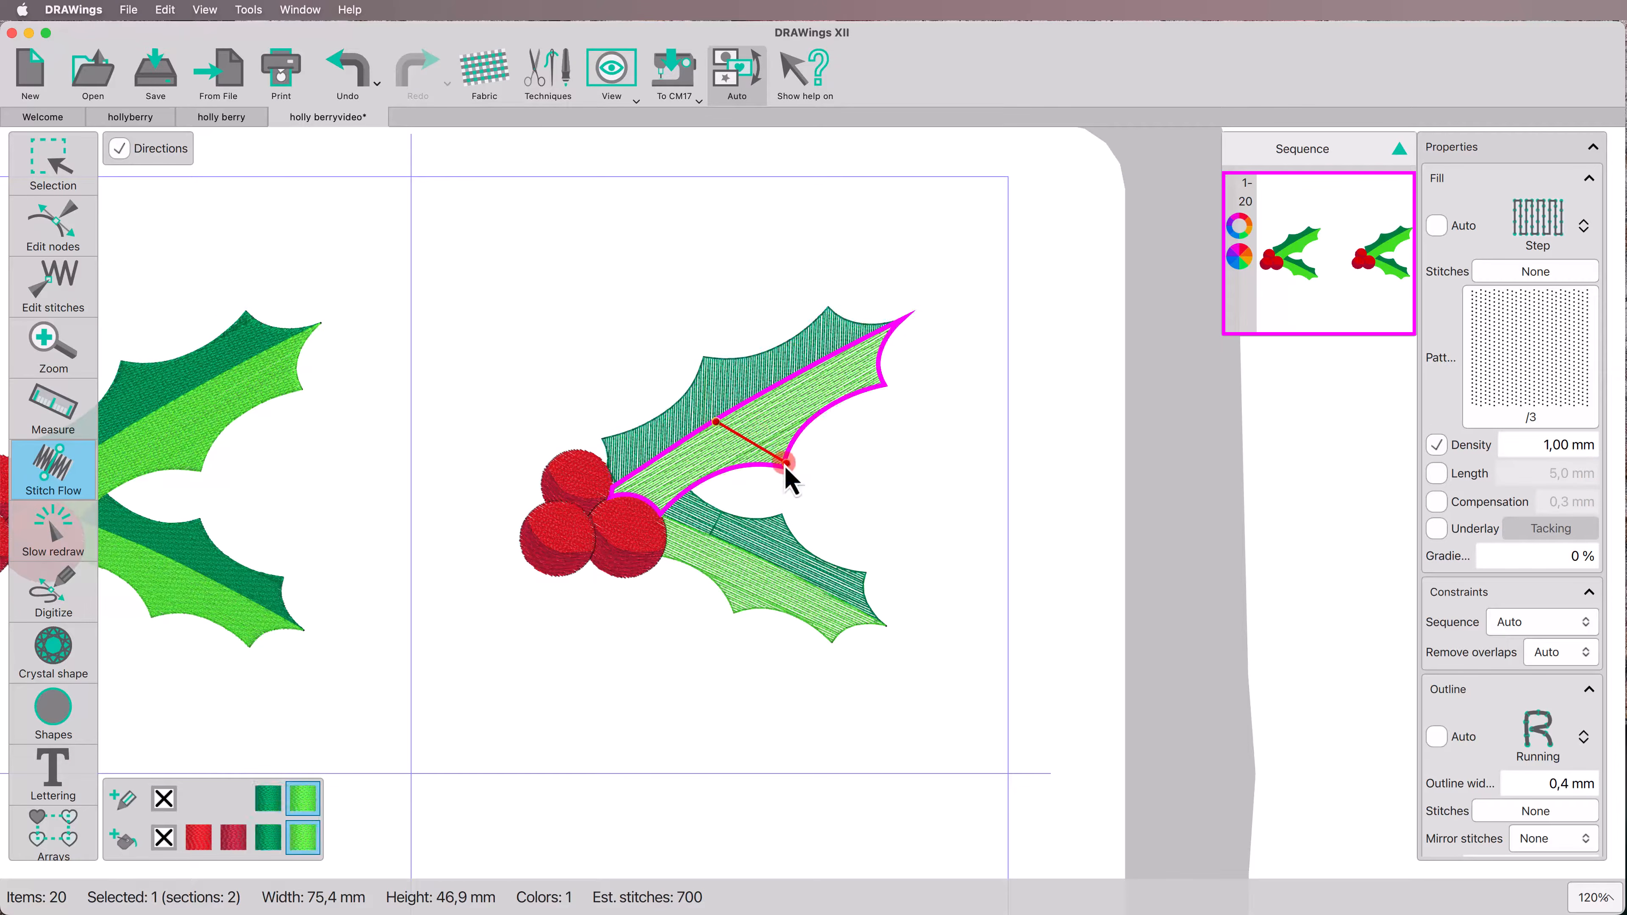
left_click_drag(787, 461, 787, 462)
left_click(744, 549)
left_click_drag(771, 533, 771, 533)
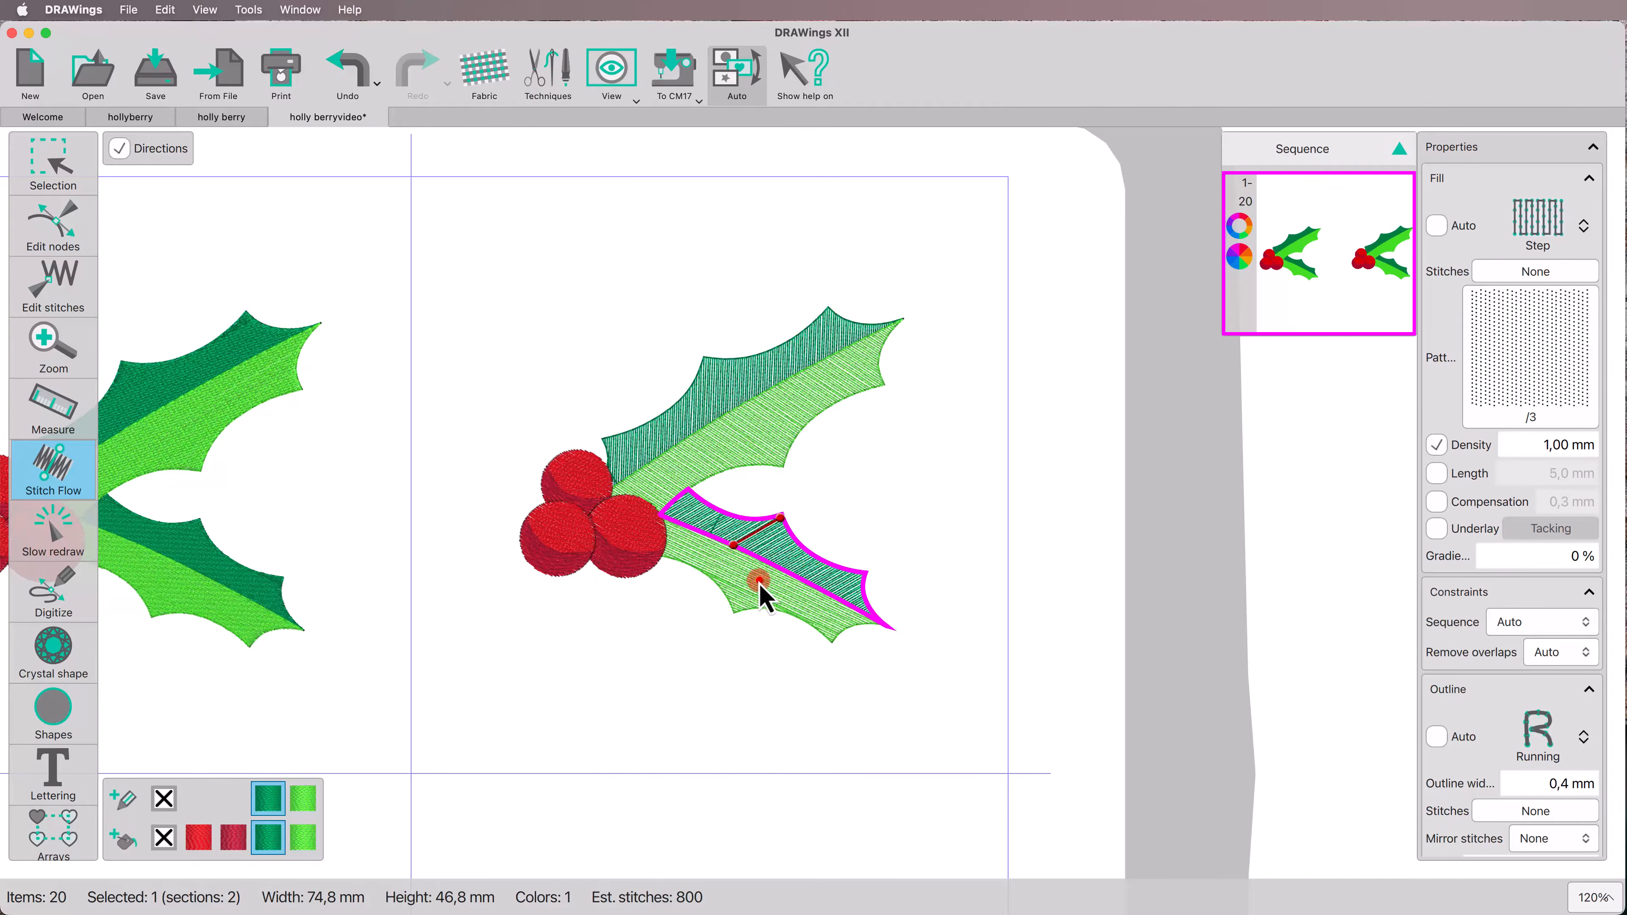
left_click(727, 547)
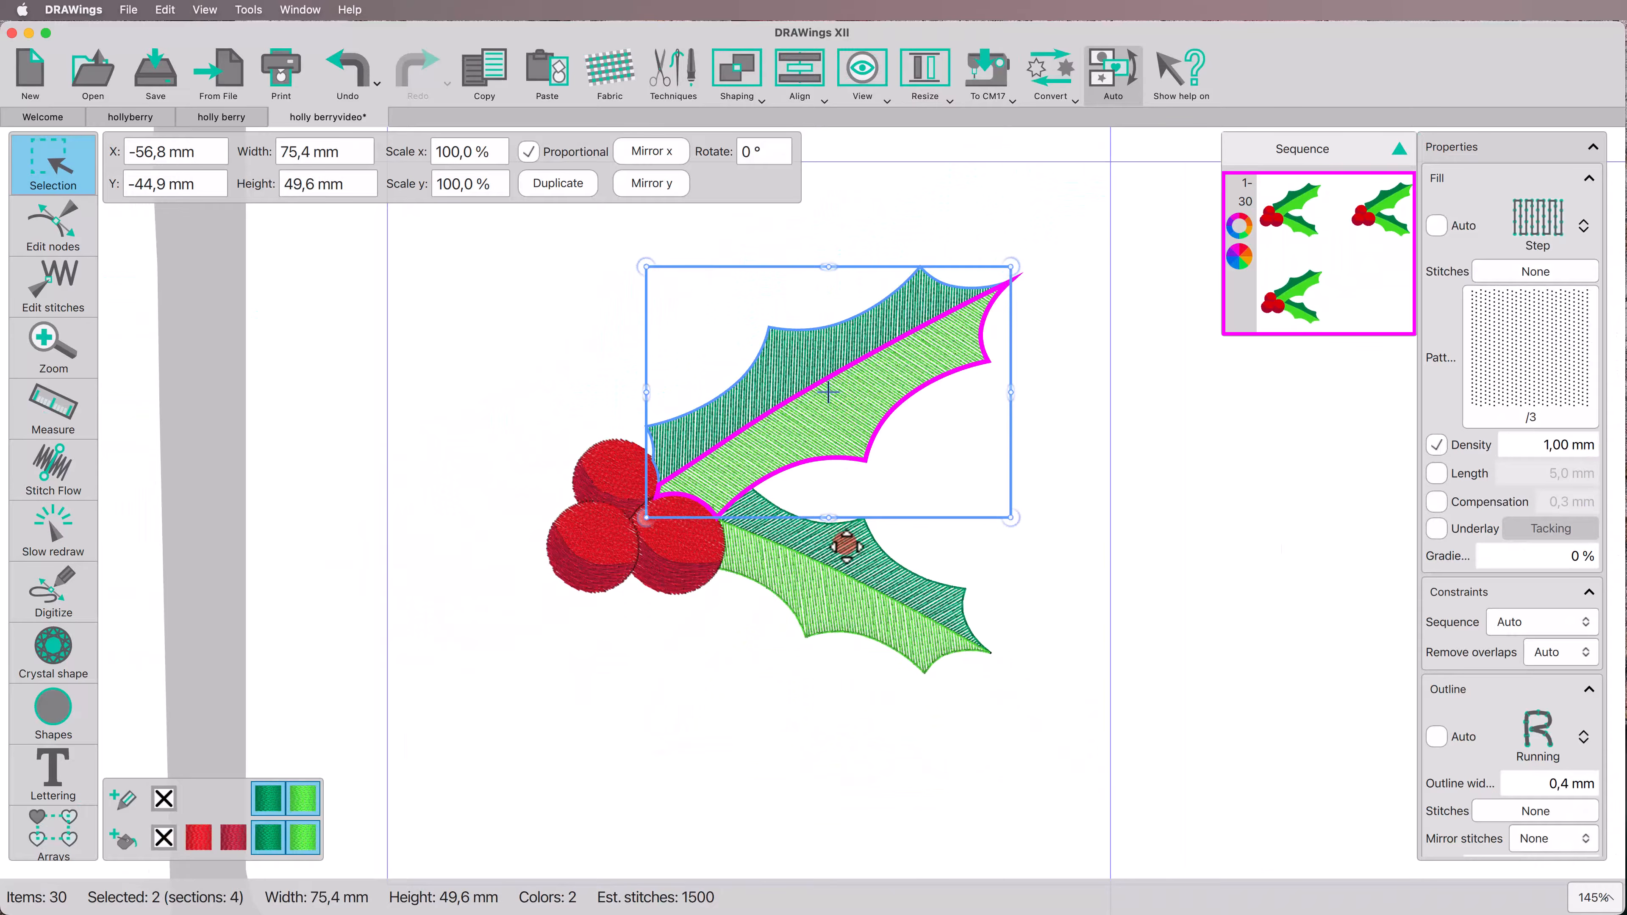
Change the fill of all four leaf halves in the lower-left copy to Satin.
left_click(815, 609, "shift")
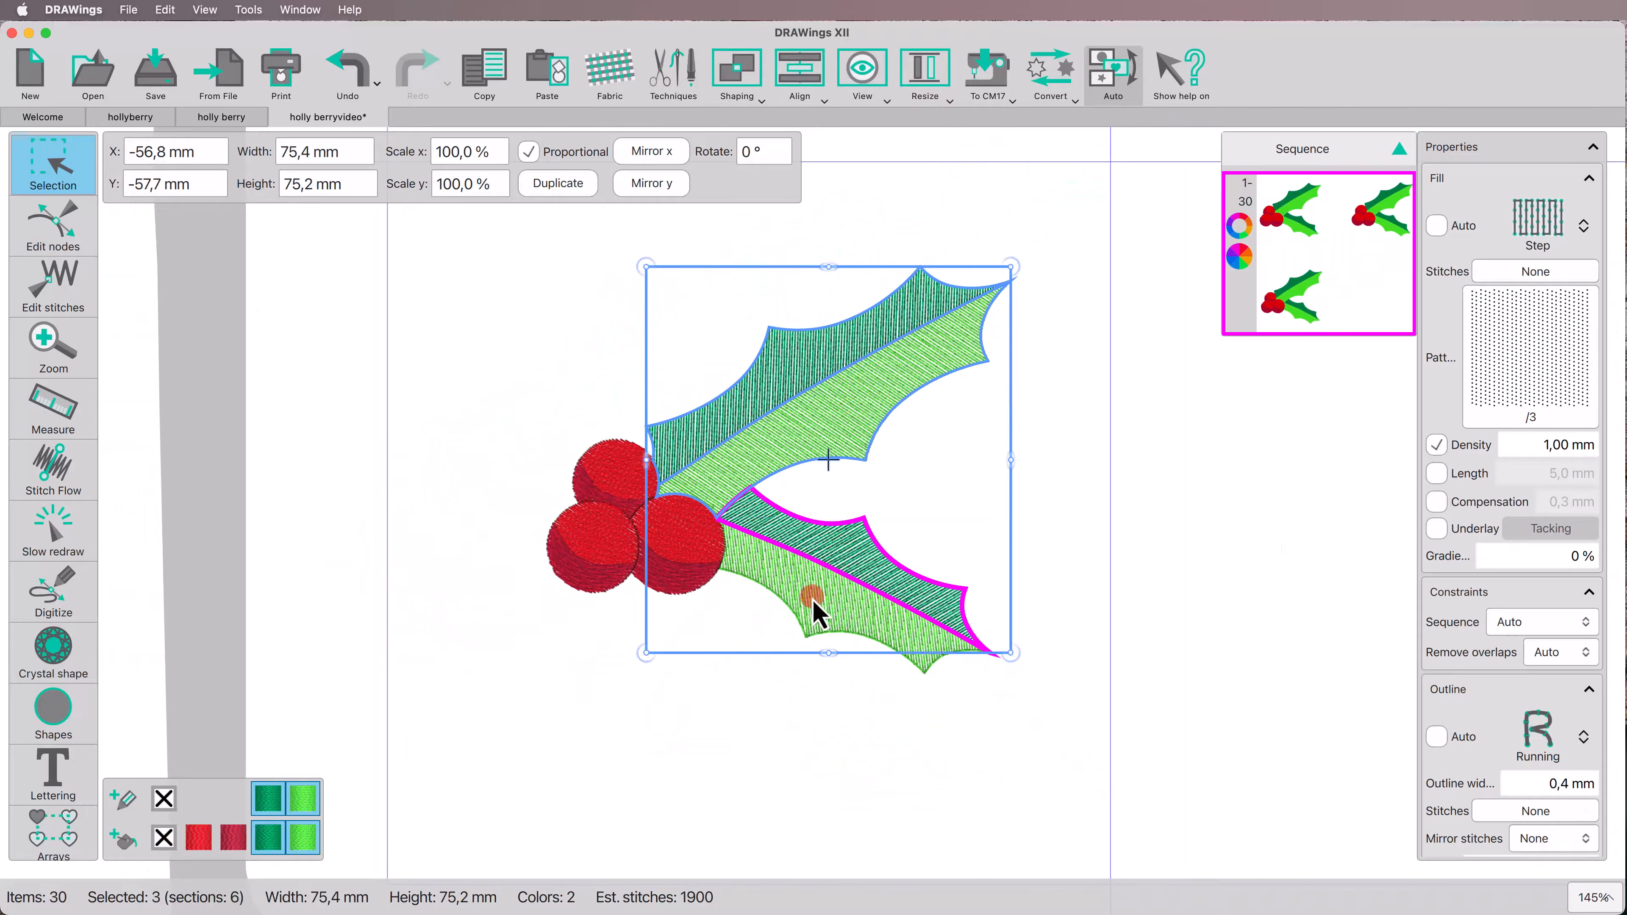
left_click(812, 585, "shift")
left_click(1544, 228)
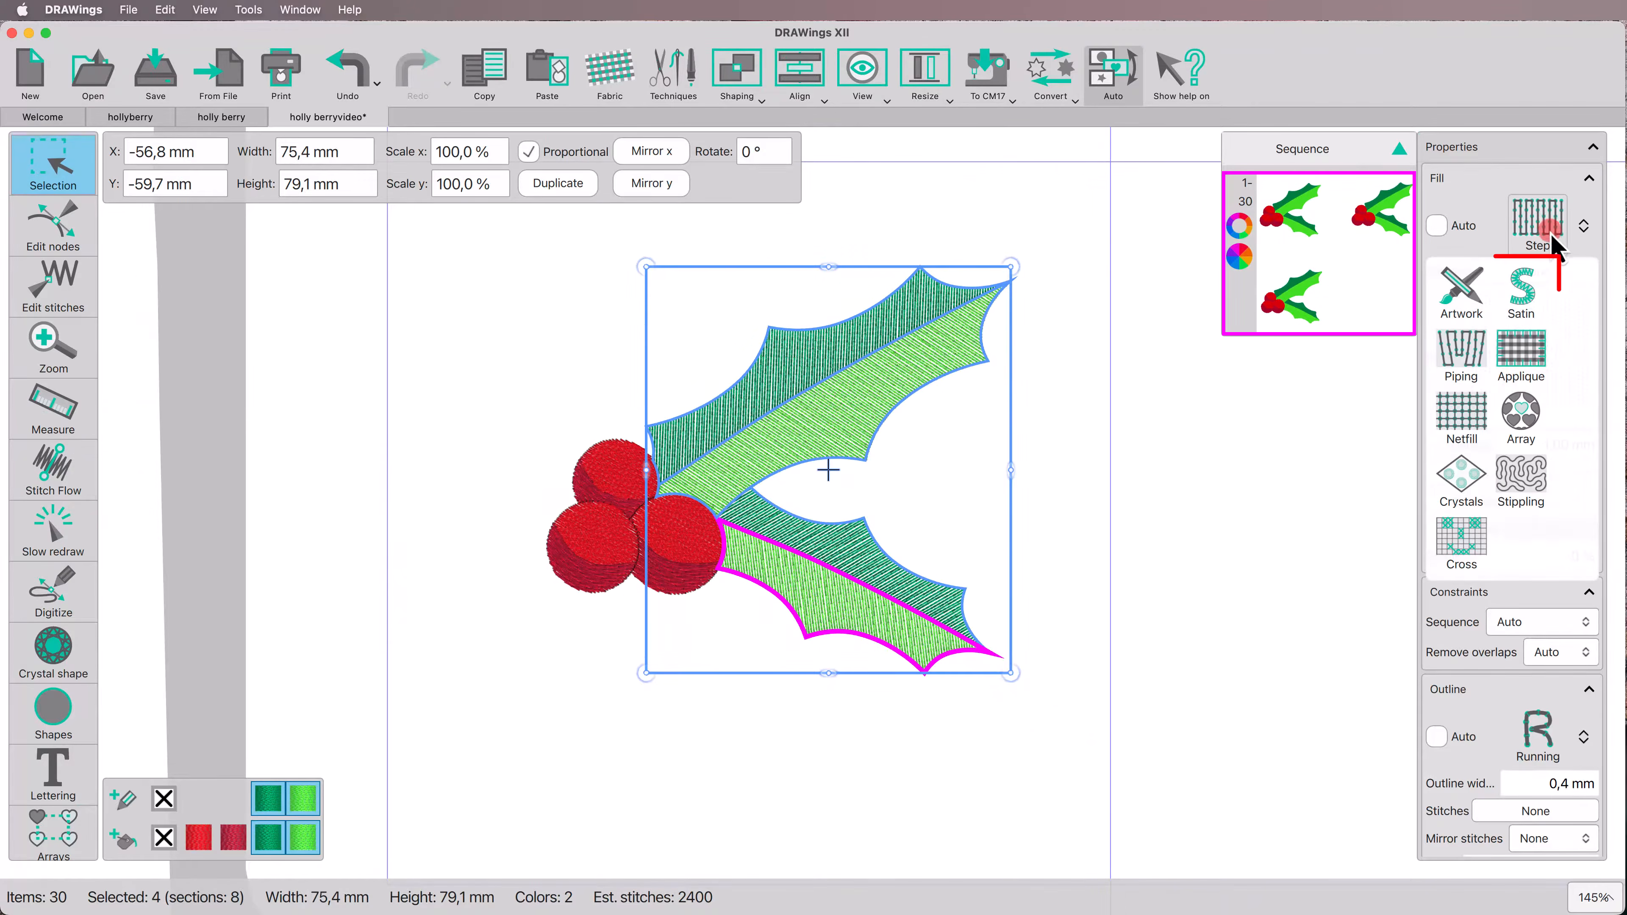
left_click(1524, 294)
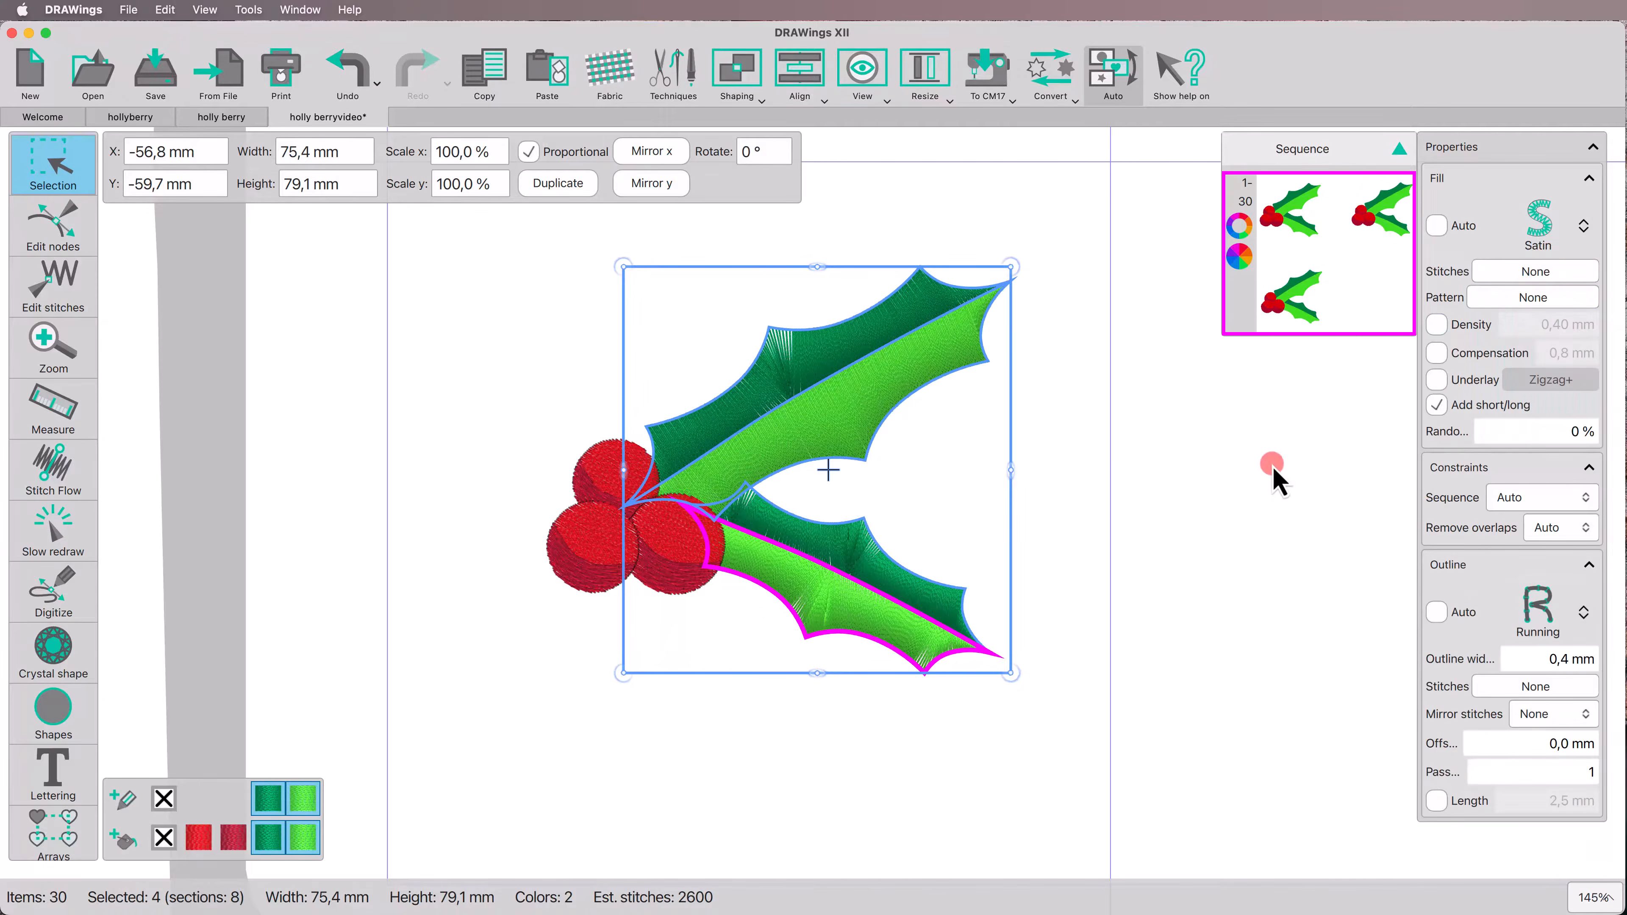
left_click(1273, 470)
Remove the outline from all four satin leaf halves in the lower-left copy.
left_click(767, 377)
left_click(824, 433, "shift")
left_click(824, 542, "shift")
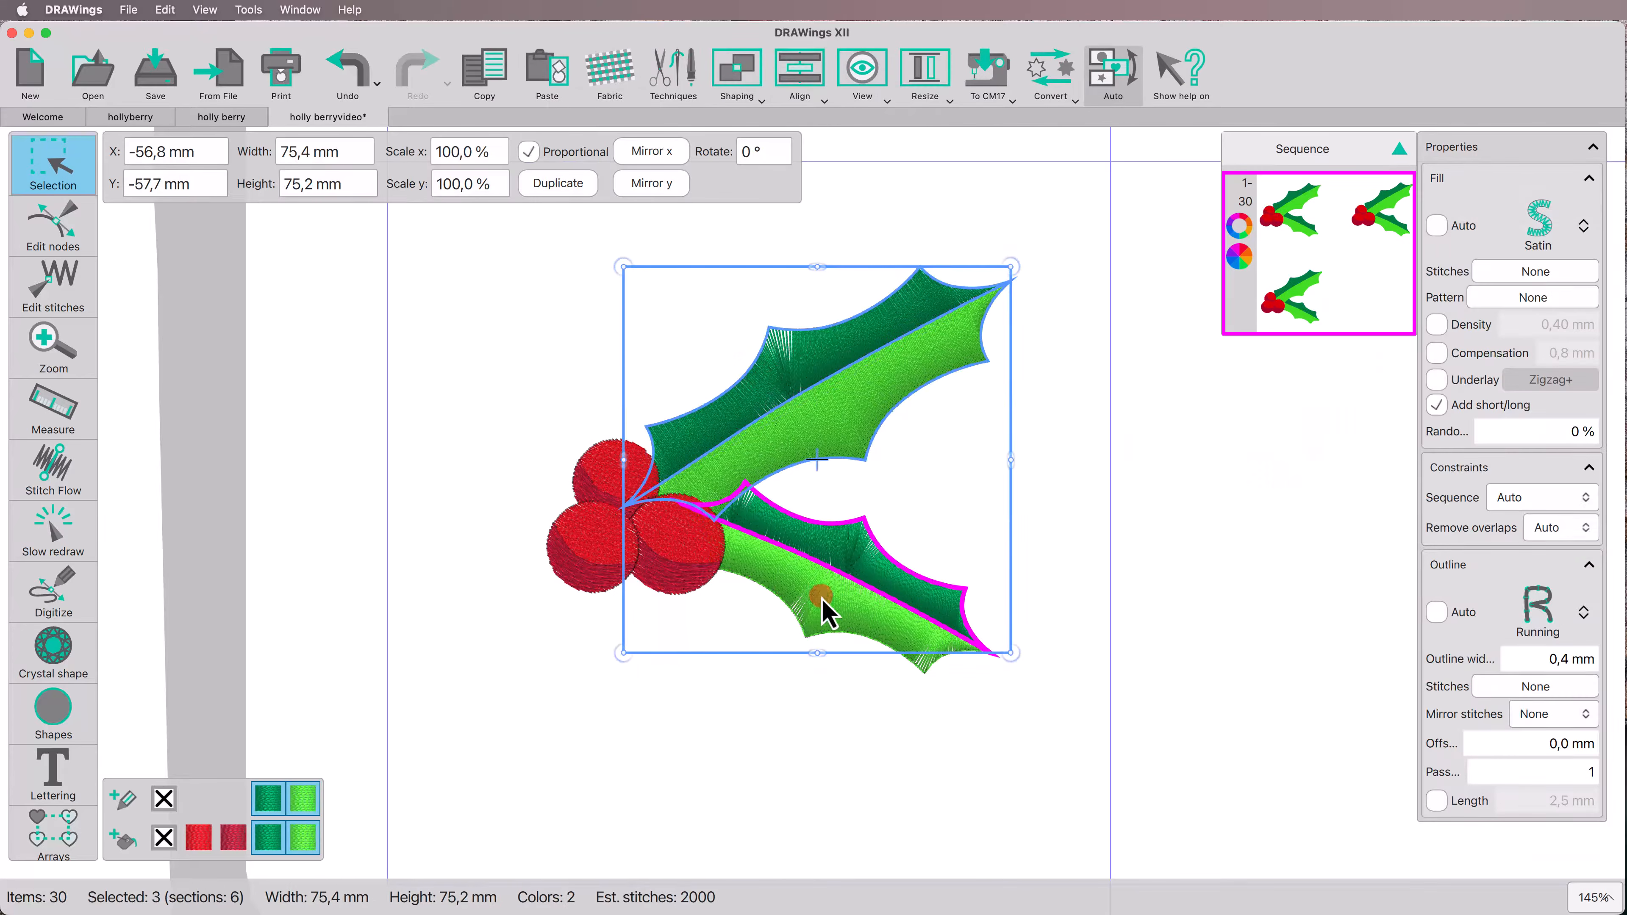
left_click(822, 598, "shift")
left_click(164, 798)
Add stitch flow direction lines from the centre vein to each point on both halves of the upper satin leaf.
left_click(57, 477)
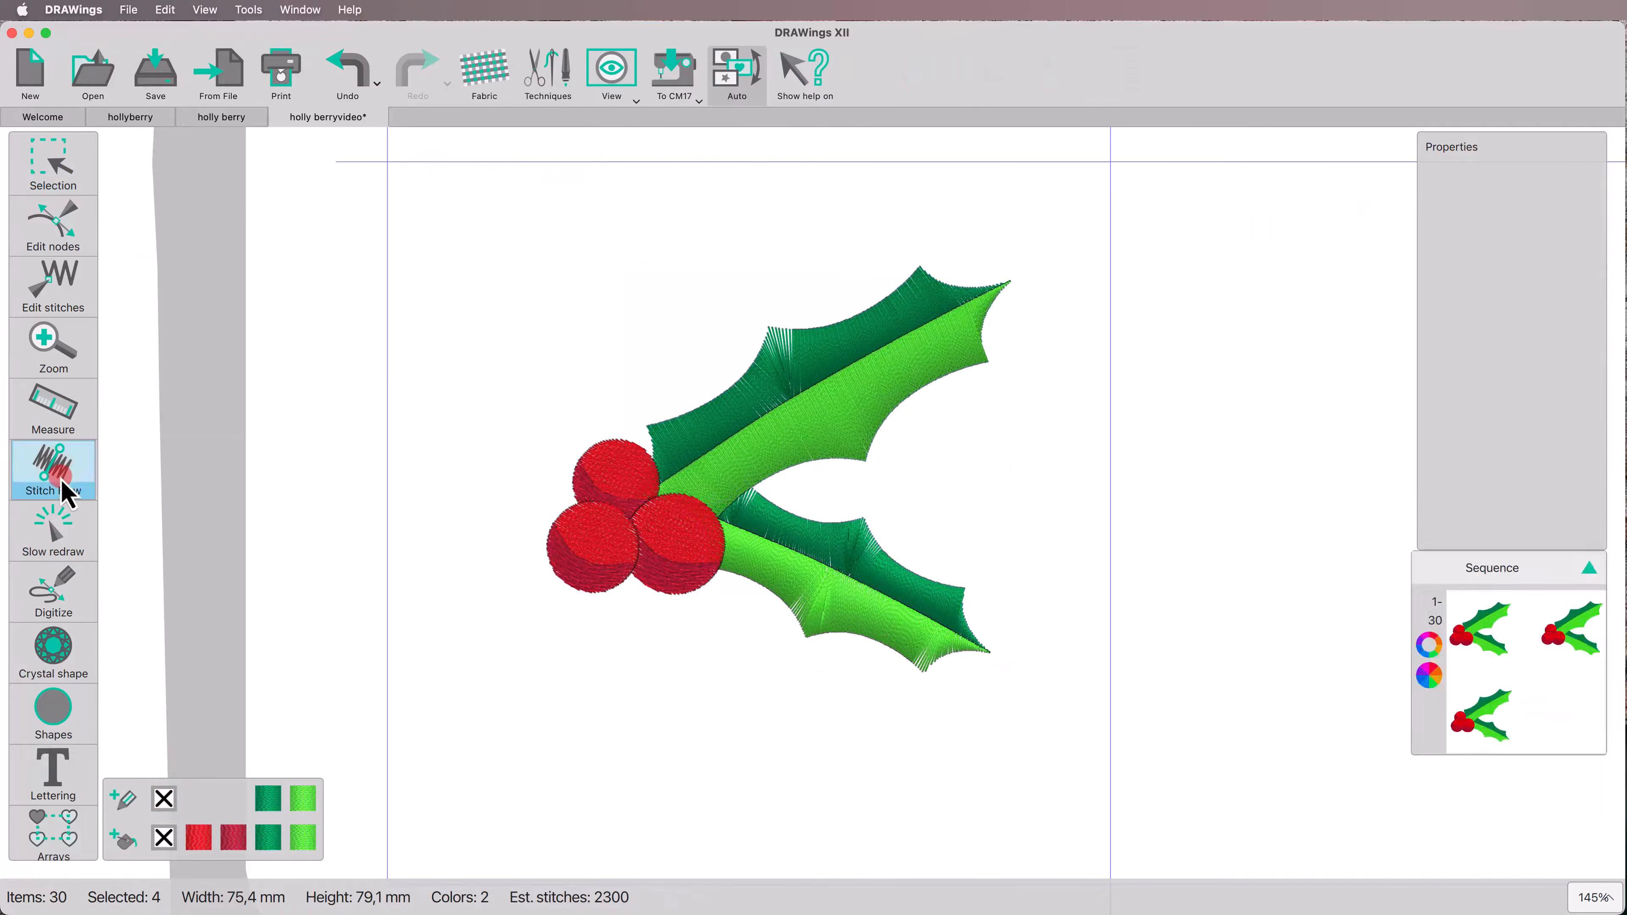
left_click(804, 391)
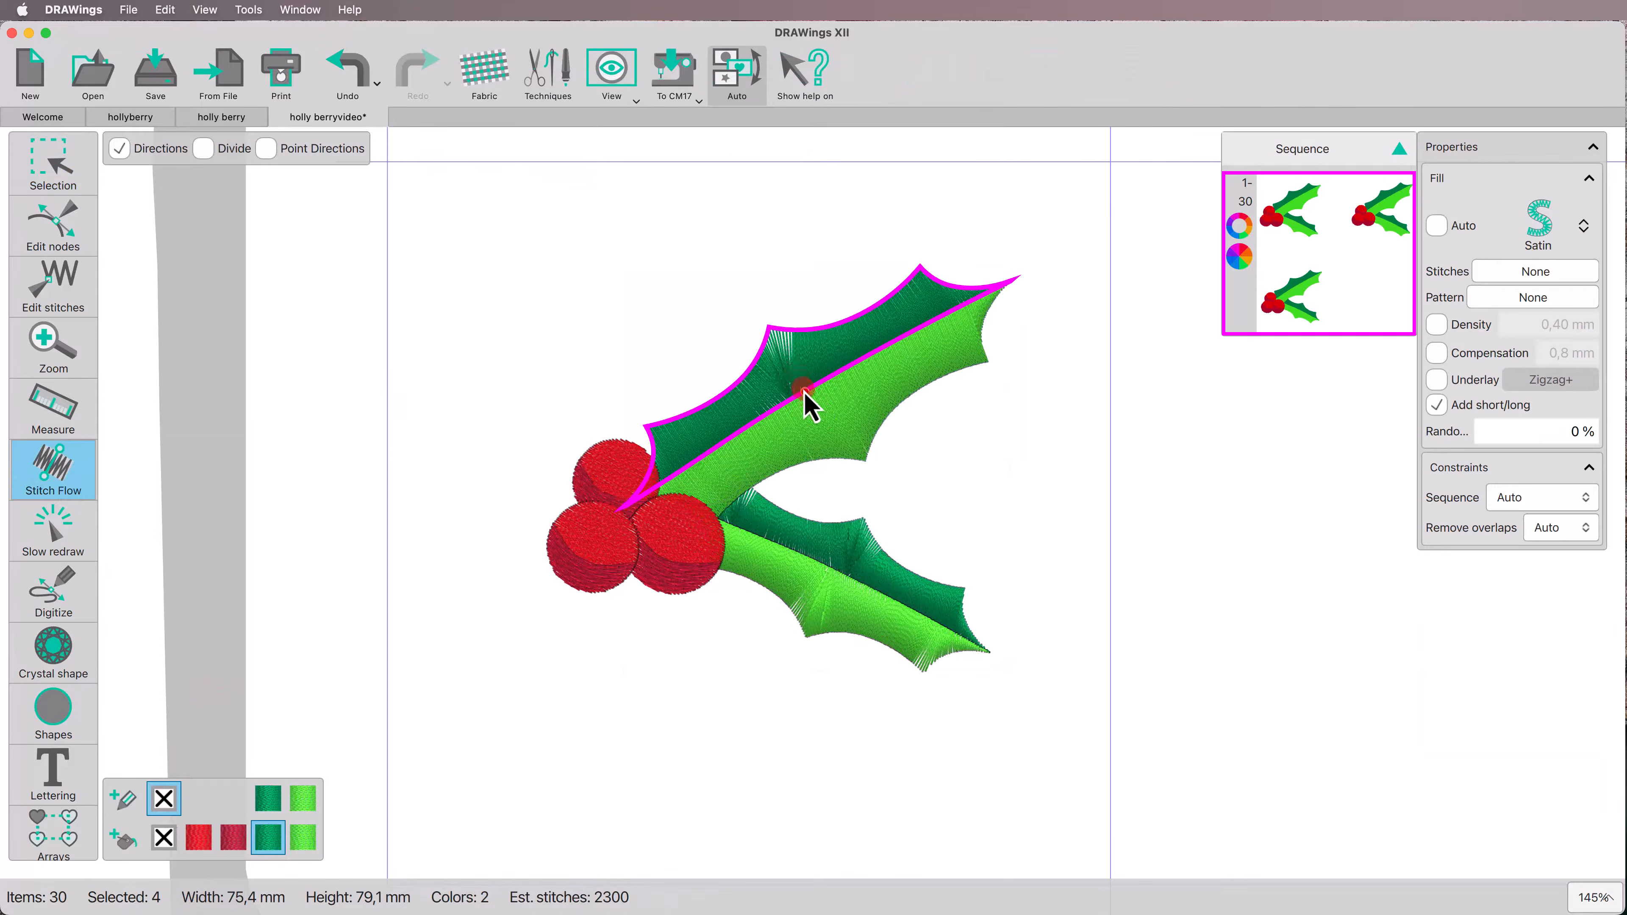
left_click(768, 328)
left_click(923, 327)
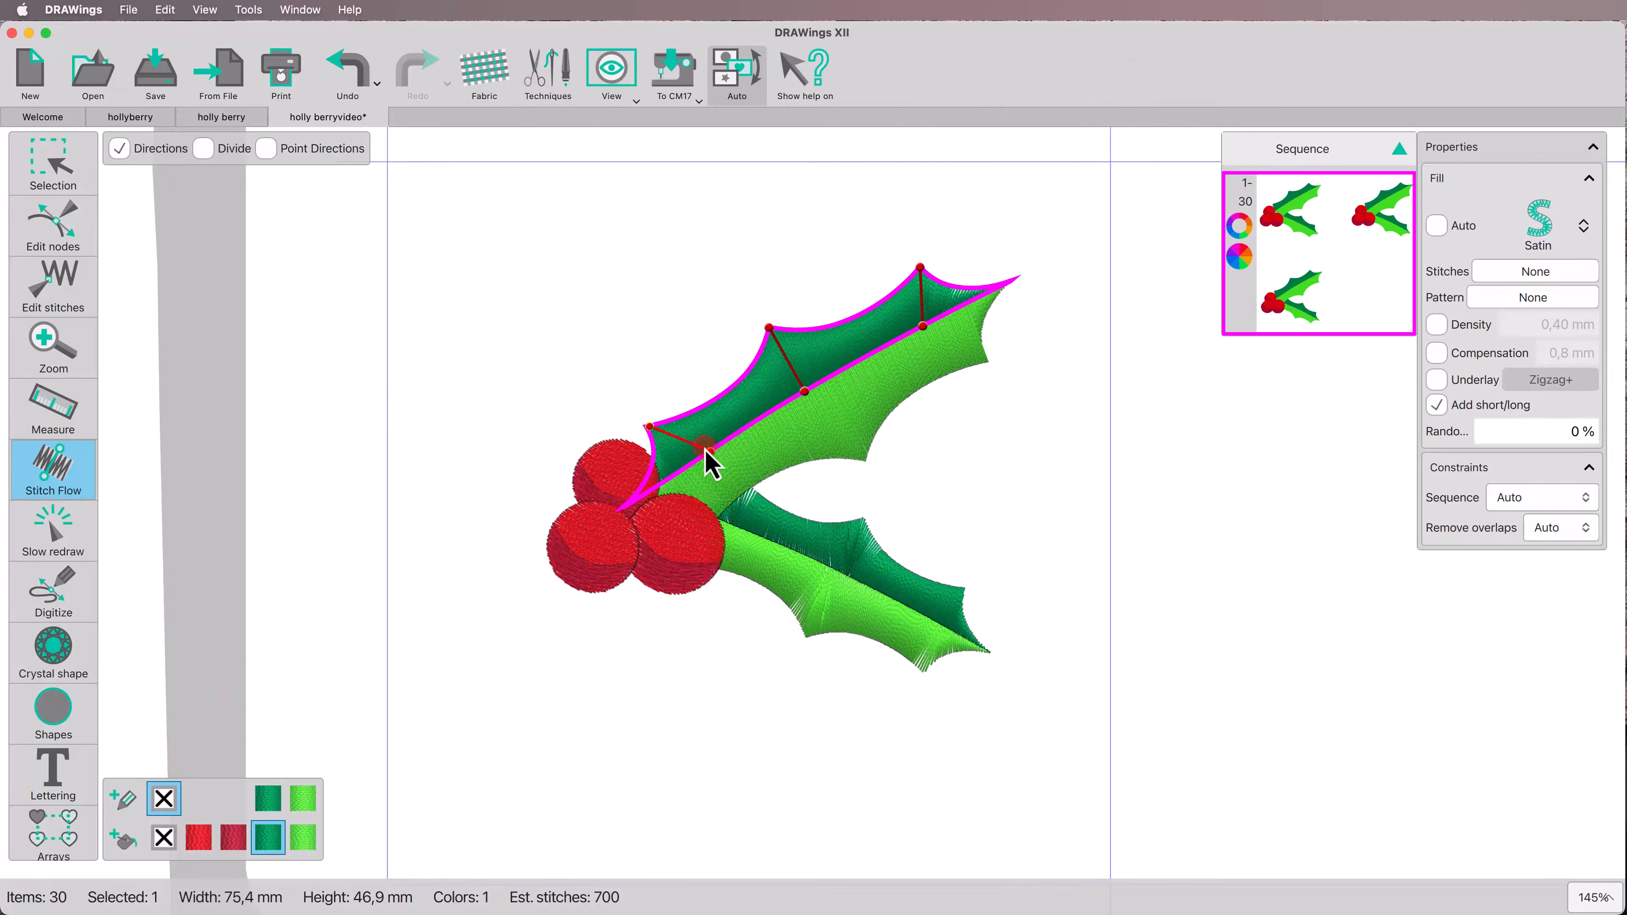
left_click(861, 457)
left_click(987, 357)
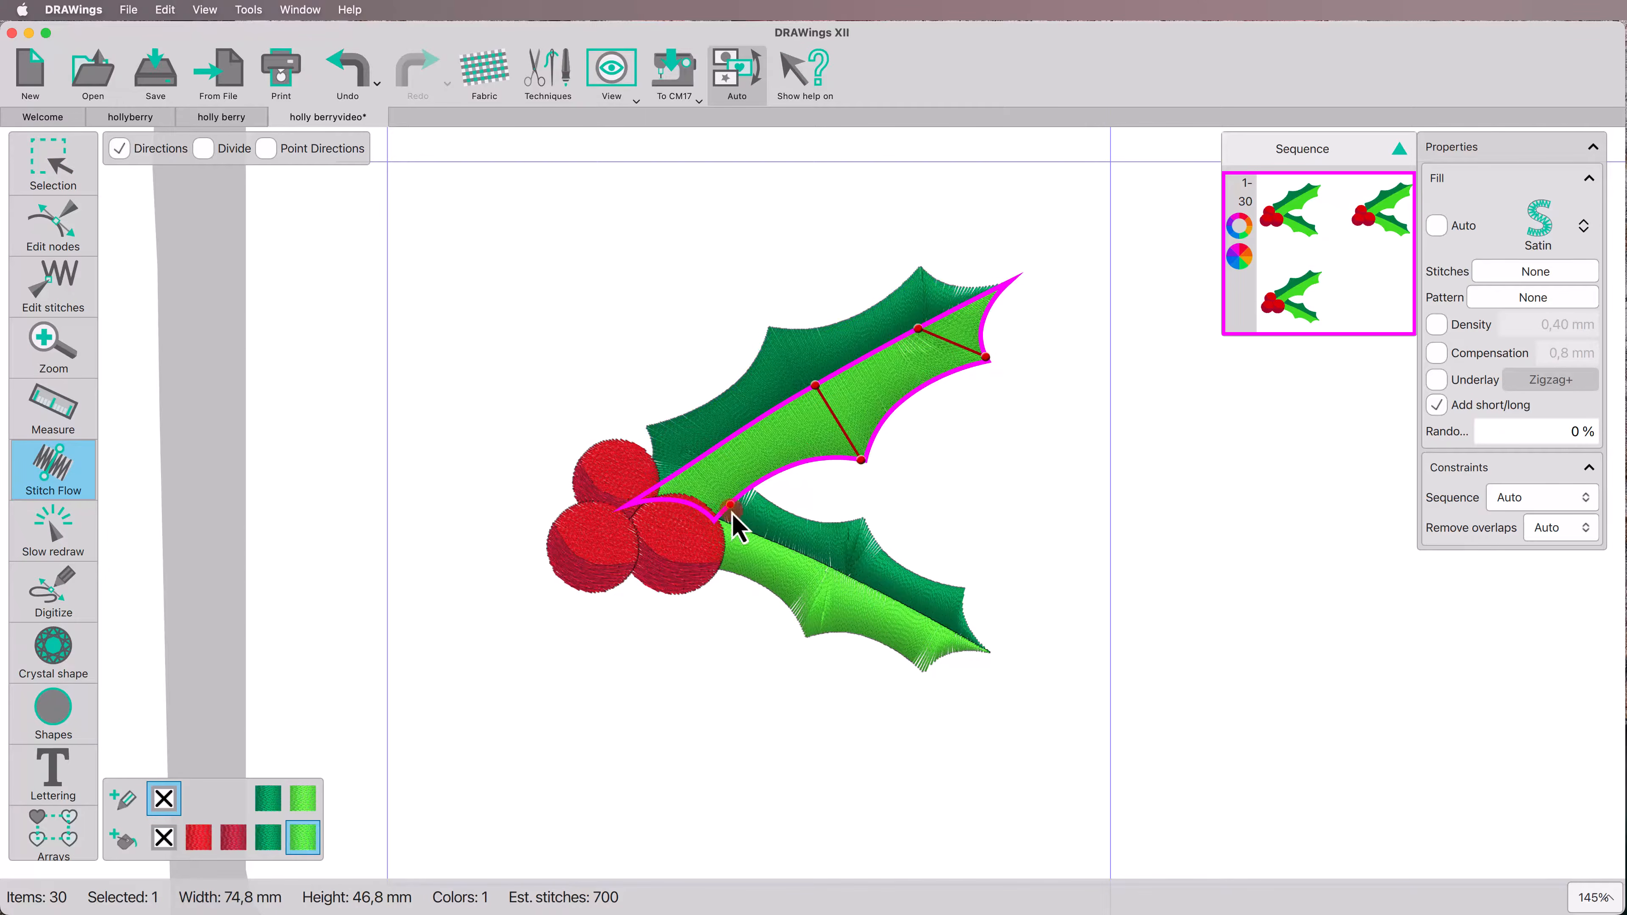
left_click(714, 451)
Add stitch flow direction lines between the points and the centre vein of the lower satin leaf.
left_click(897, 580)
left_click_drag(863, 519, 836, 570)
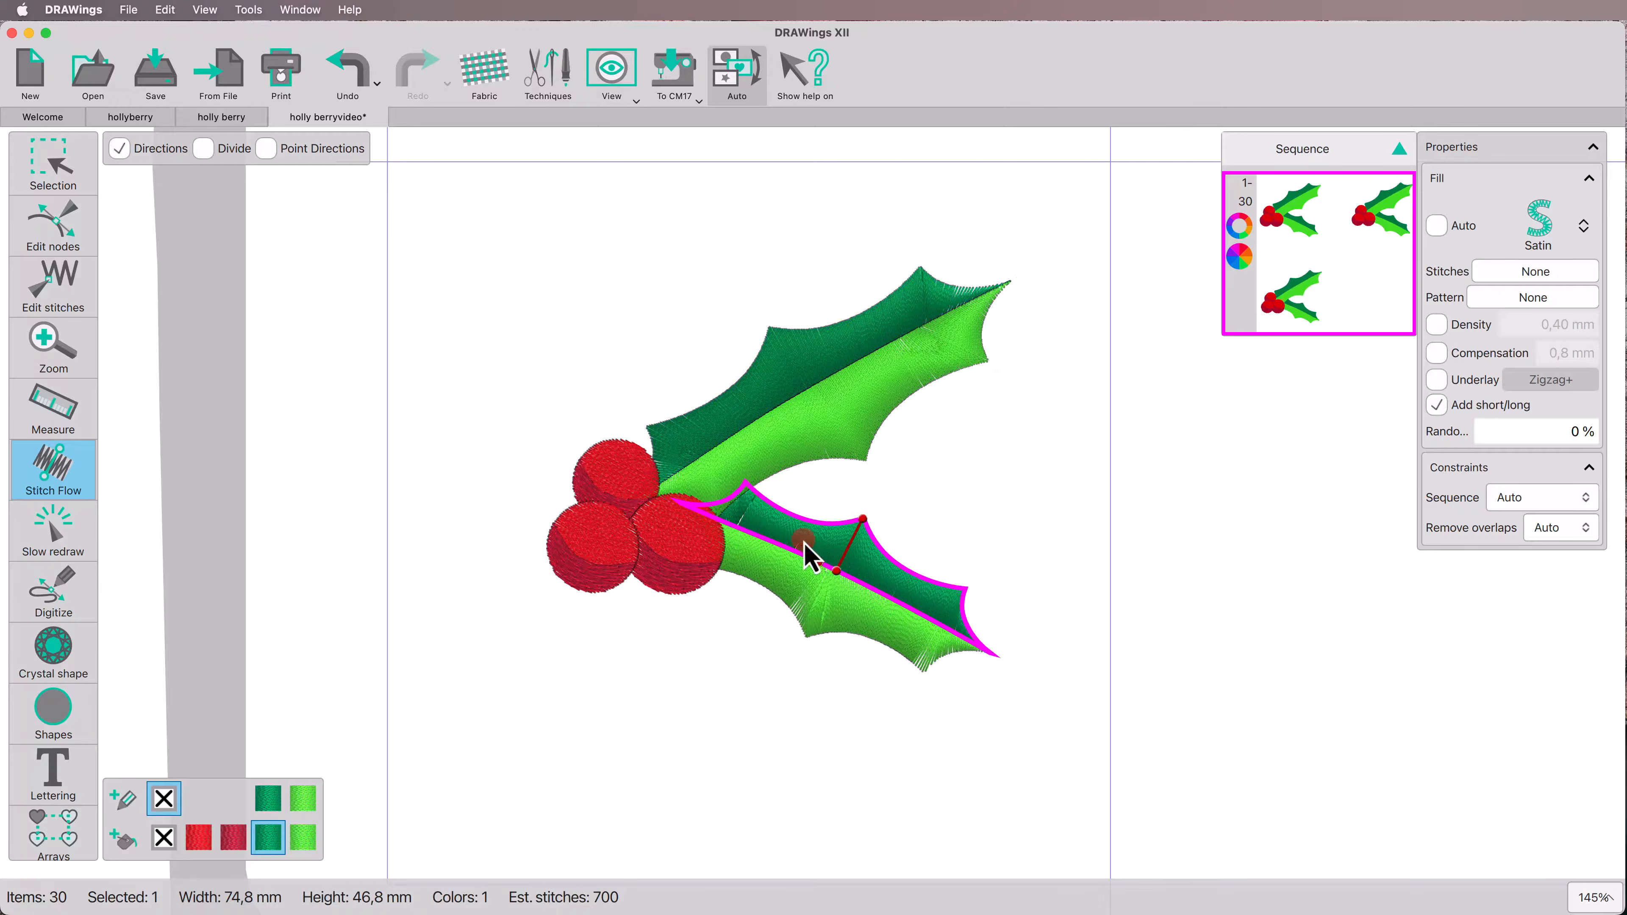
left_click(813, 628)
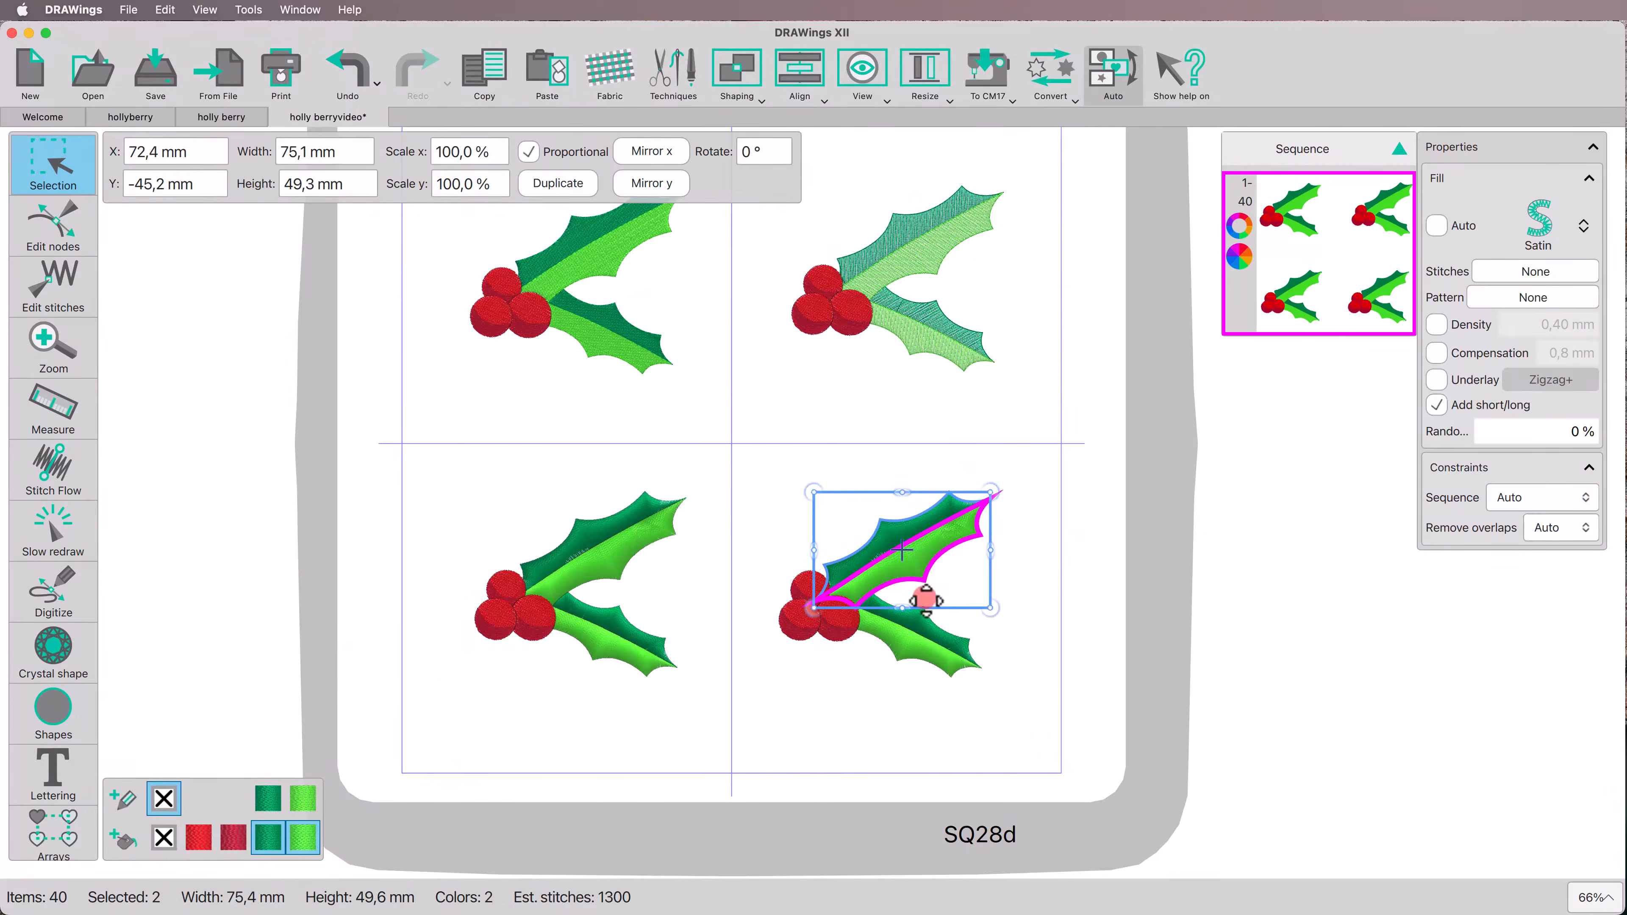
Apply the /5 dbl pattern to the satin fill of all four leaf halves in the lower-right copy.
left_click(934, 636, "shift")
left_click(1500, 296)
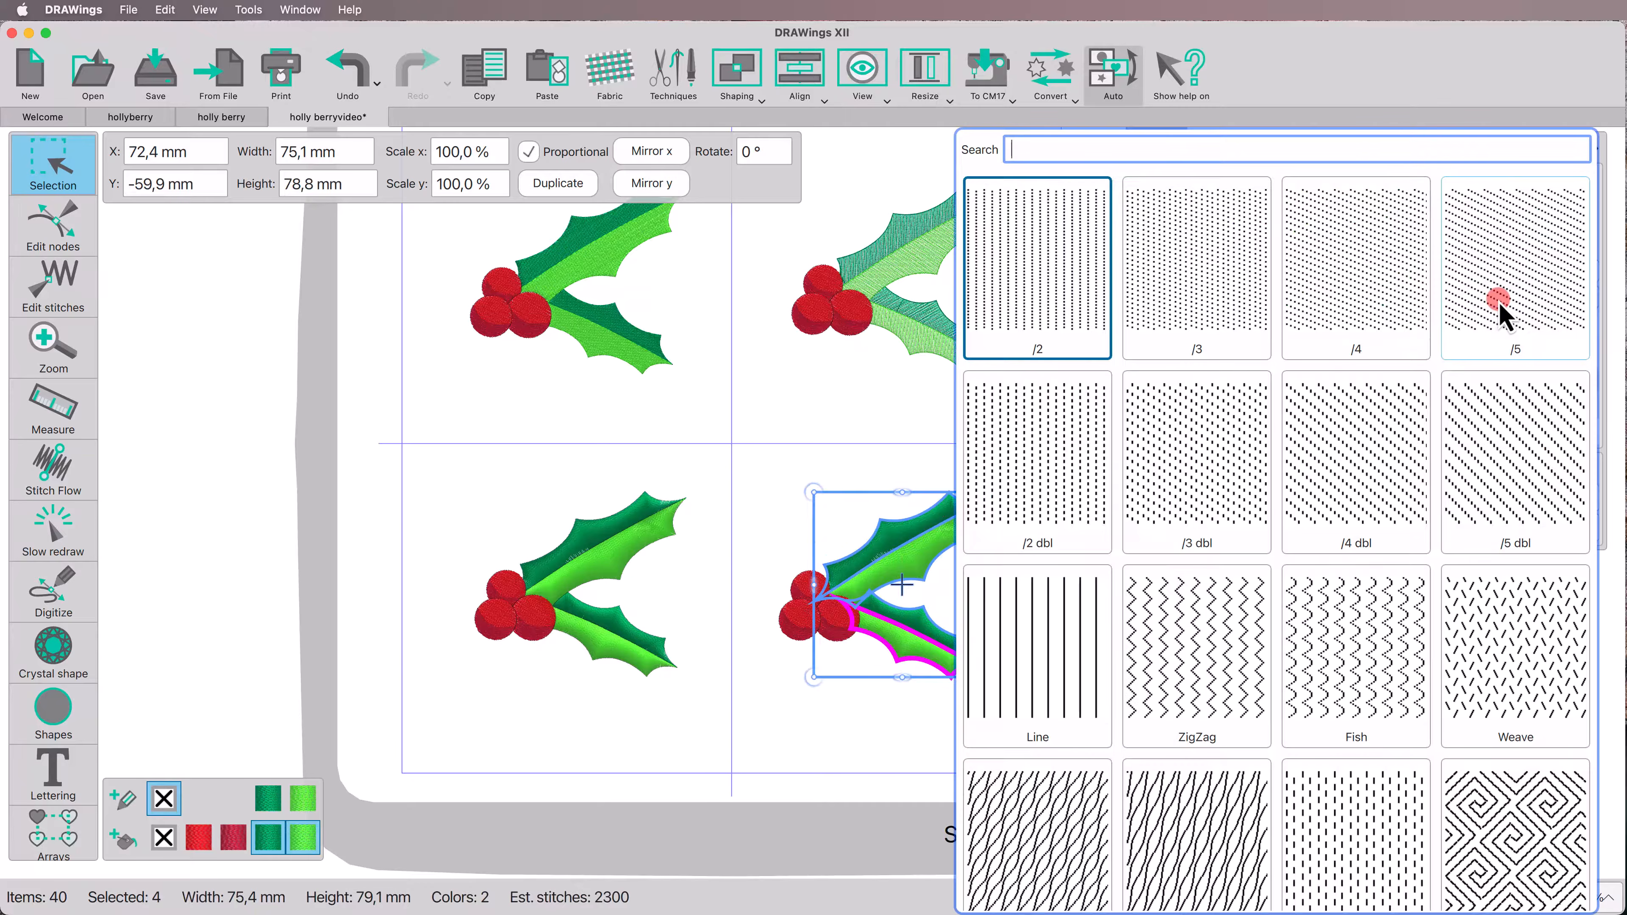
left_click(1508, 423)
scroll(1106, 579, "up", 3)
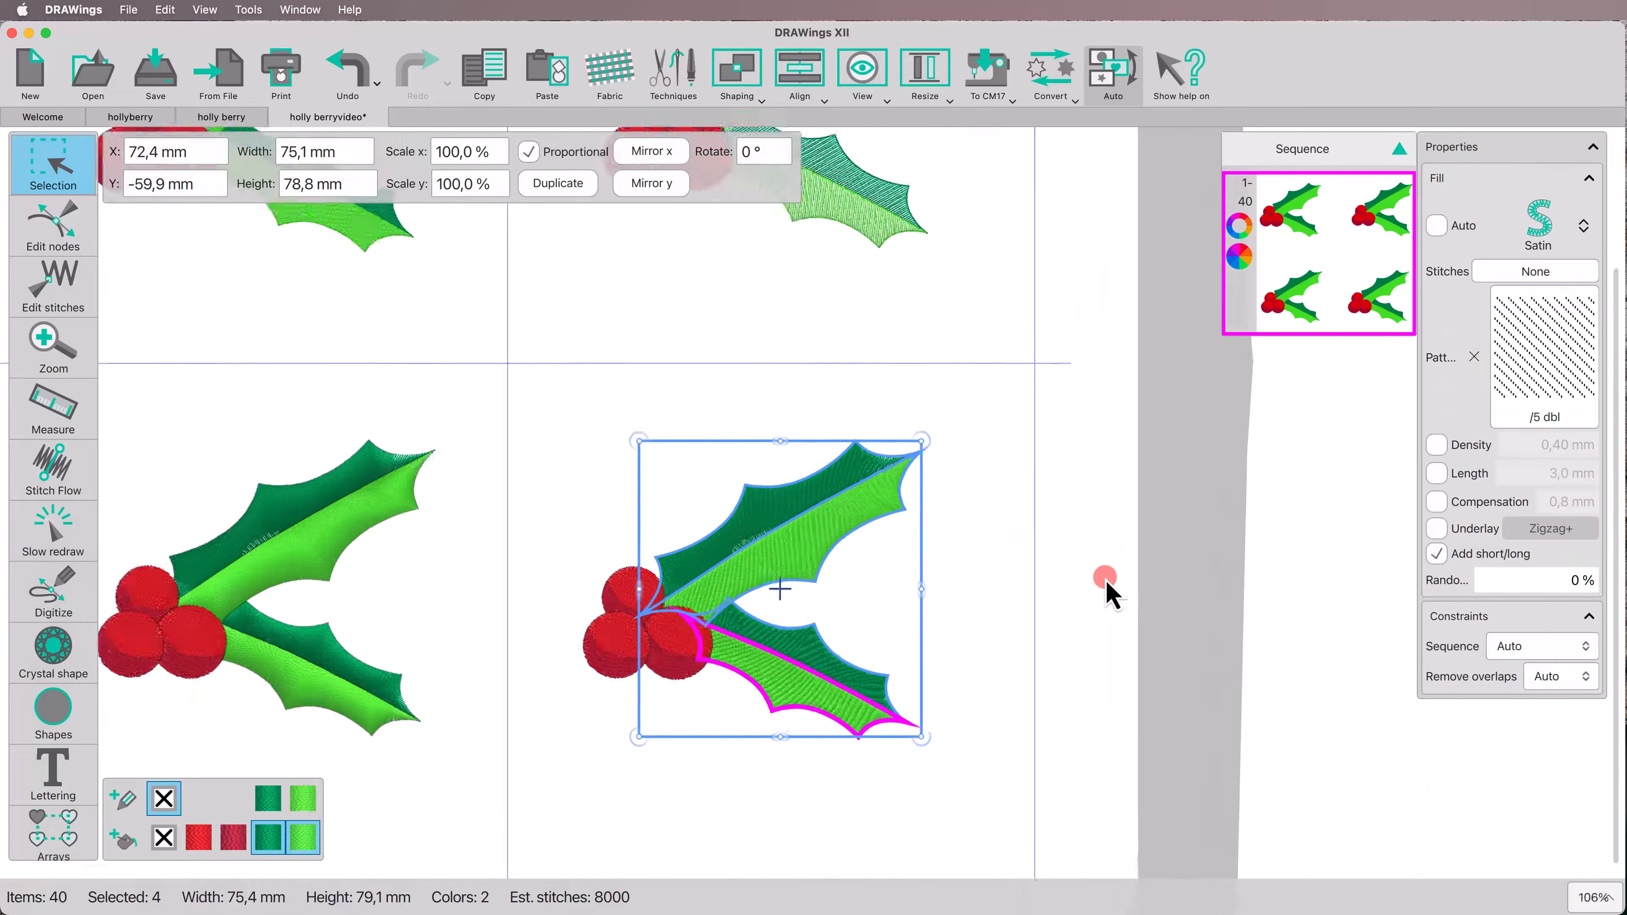
left_click(1106, 579)
Shift the stitch flow direction lines along the centre vein on both halves of the upper patterned leaf.
scroll(931, 631, "up", 5)
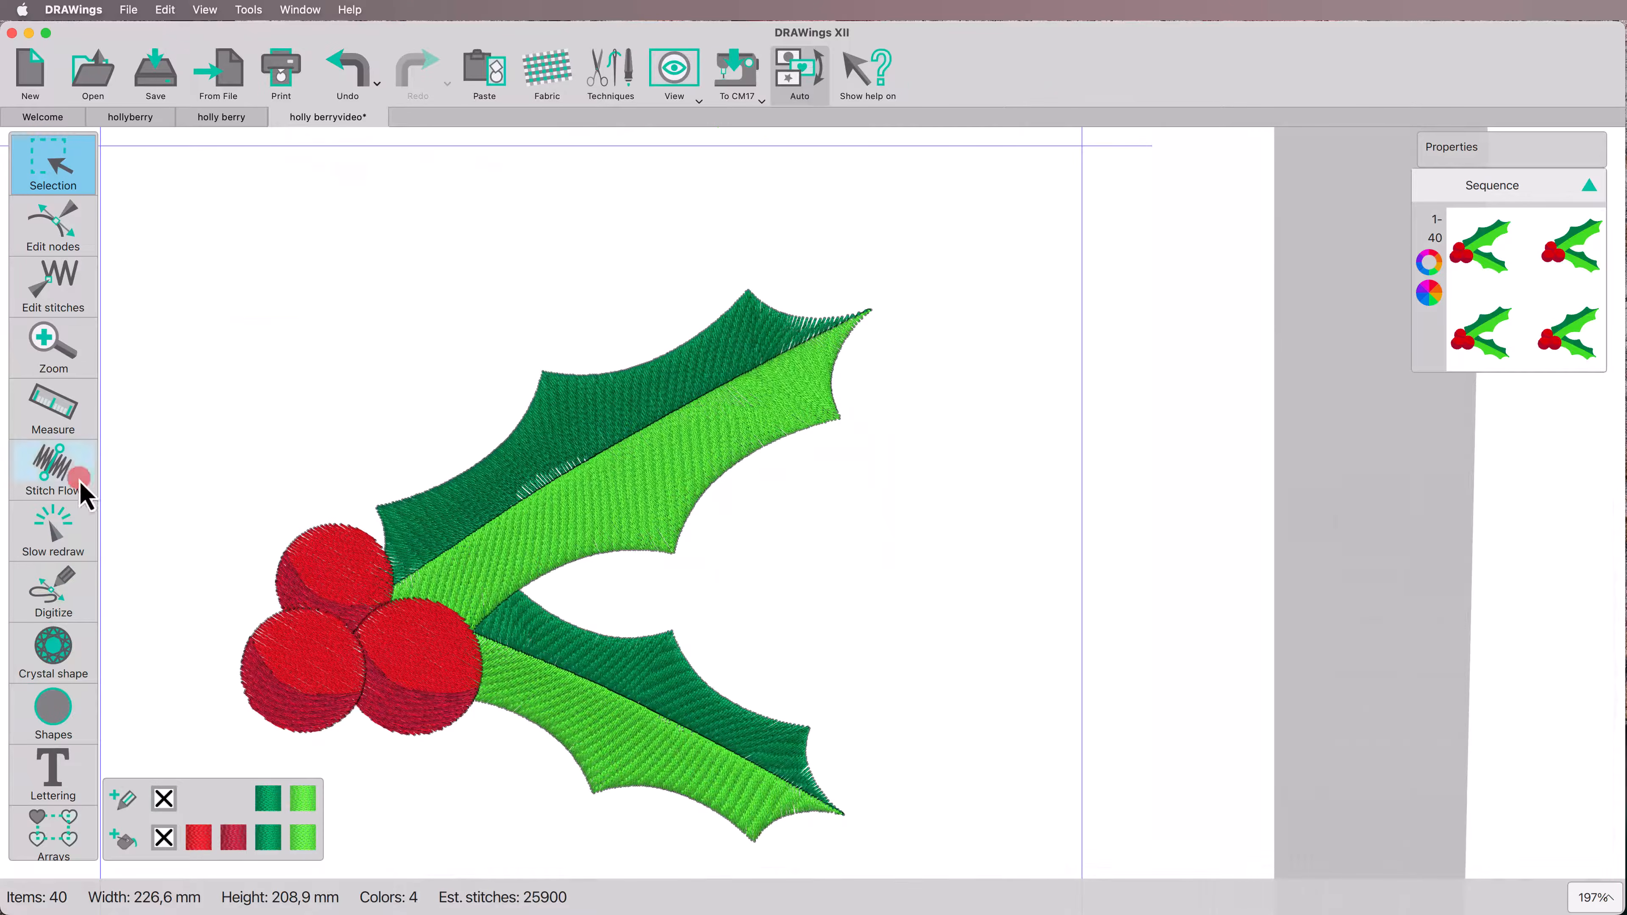
left_click(53, 468)
left_click(541, 441)
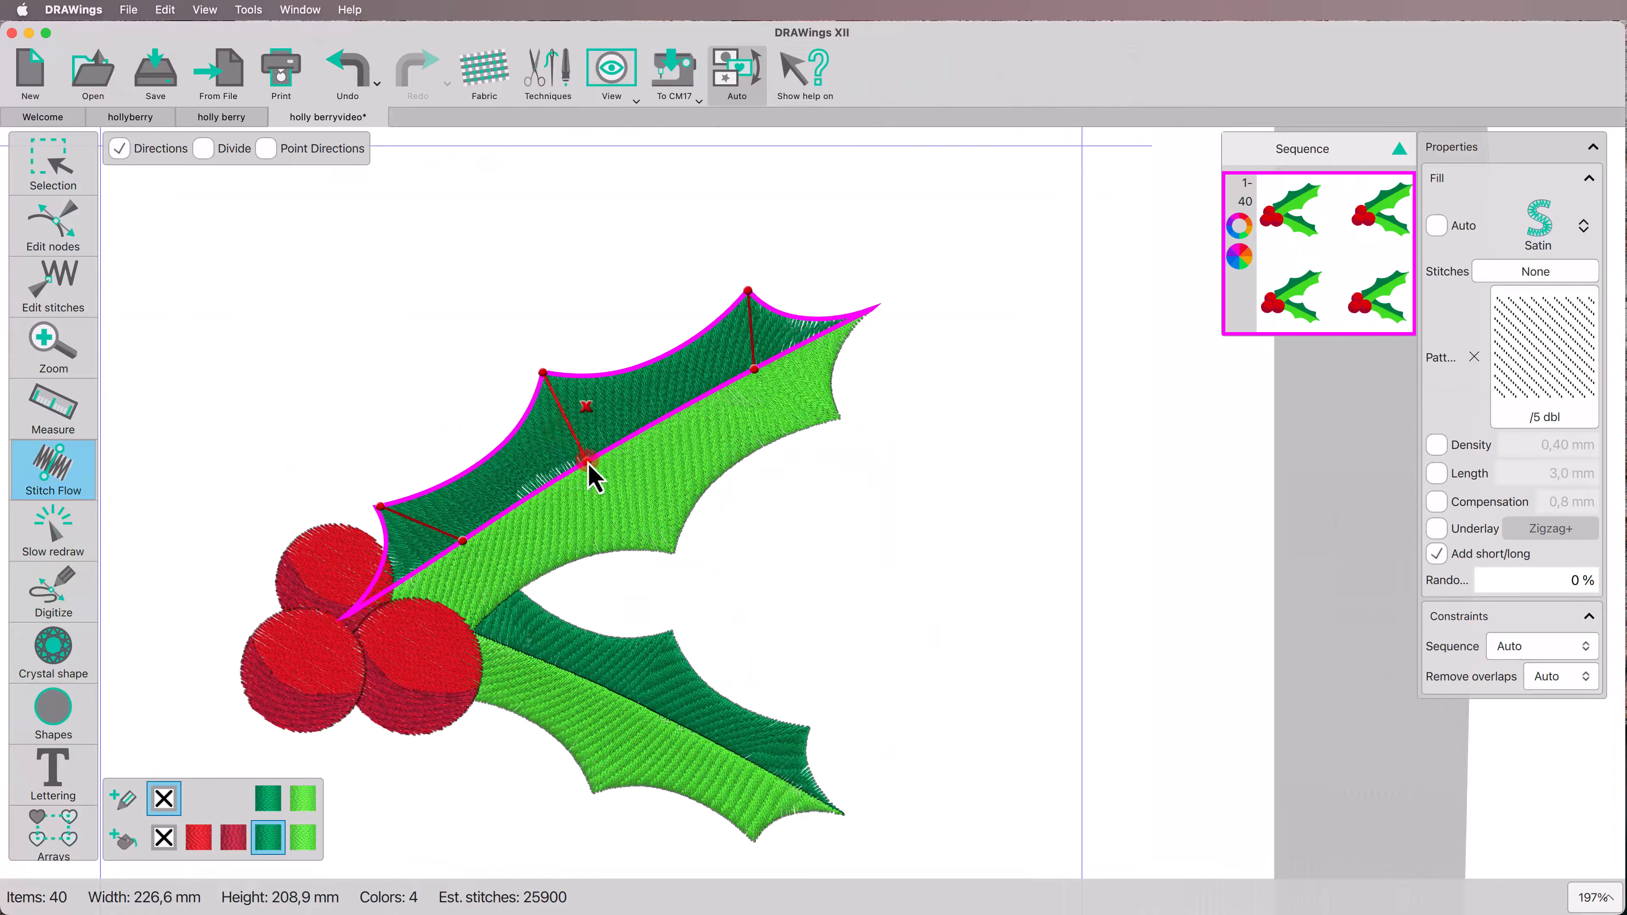
left_click_drag(463, 542, 442, 555)
left_click(681, 469)
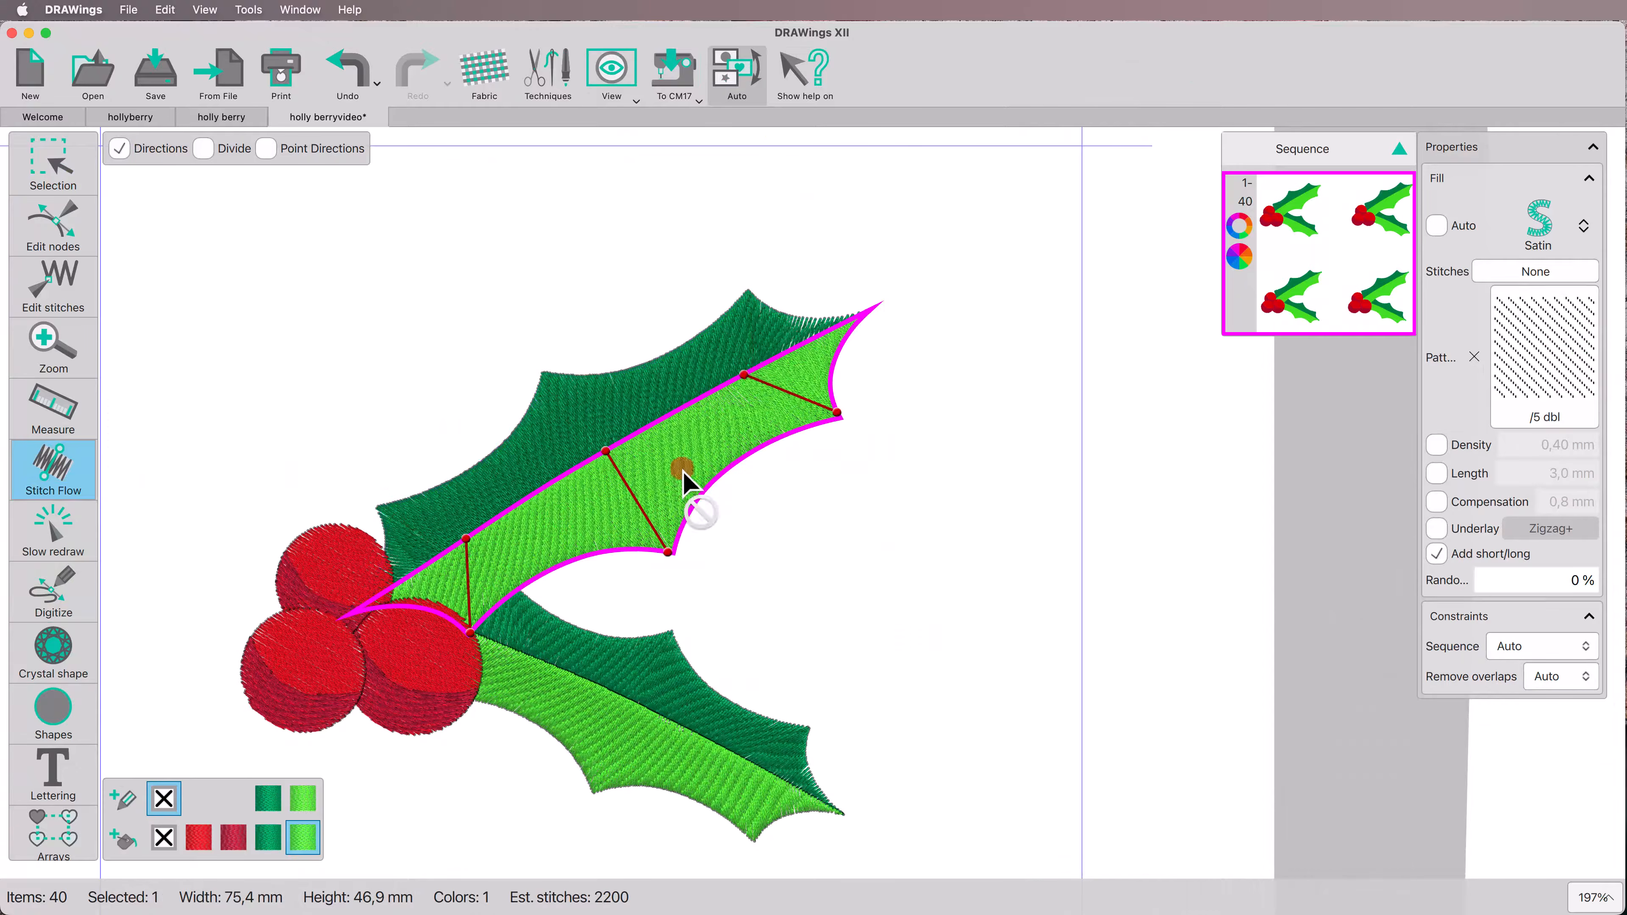
left_click_drag(744, 375, 768, 364)
left_click(838, 569)
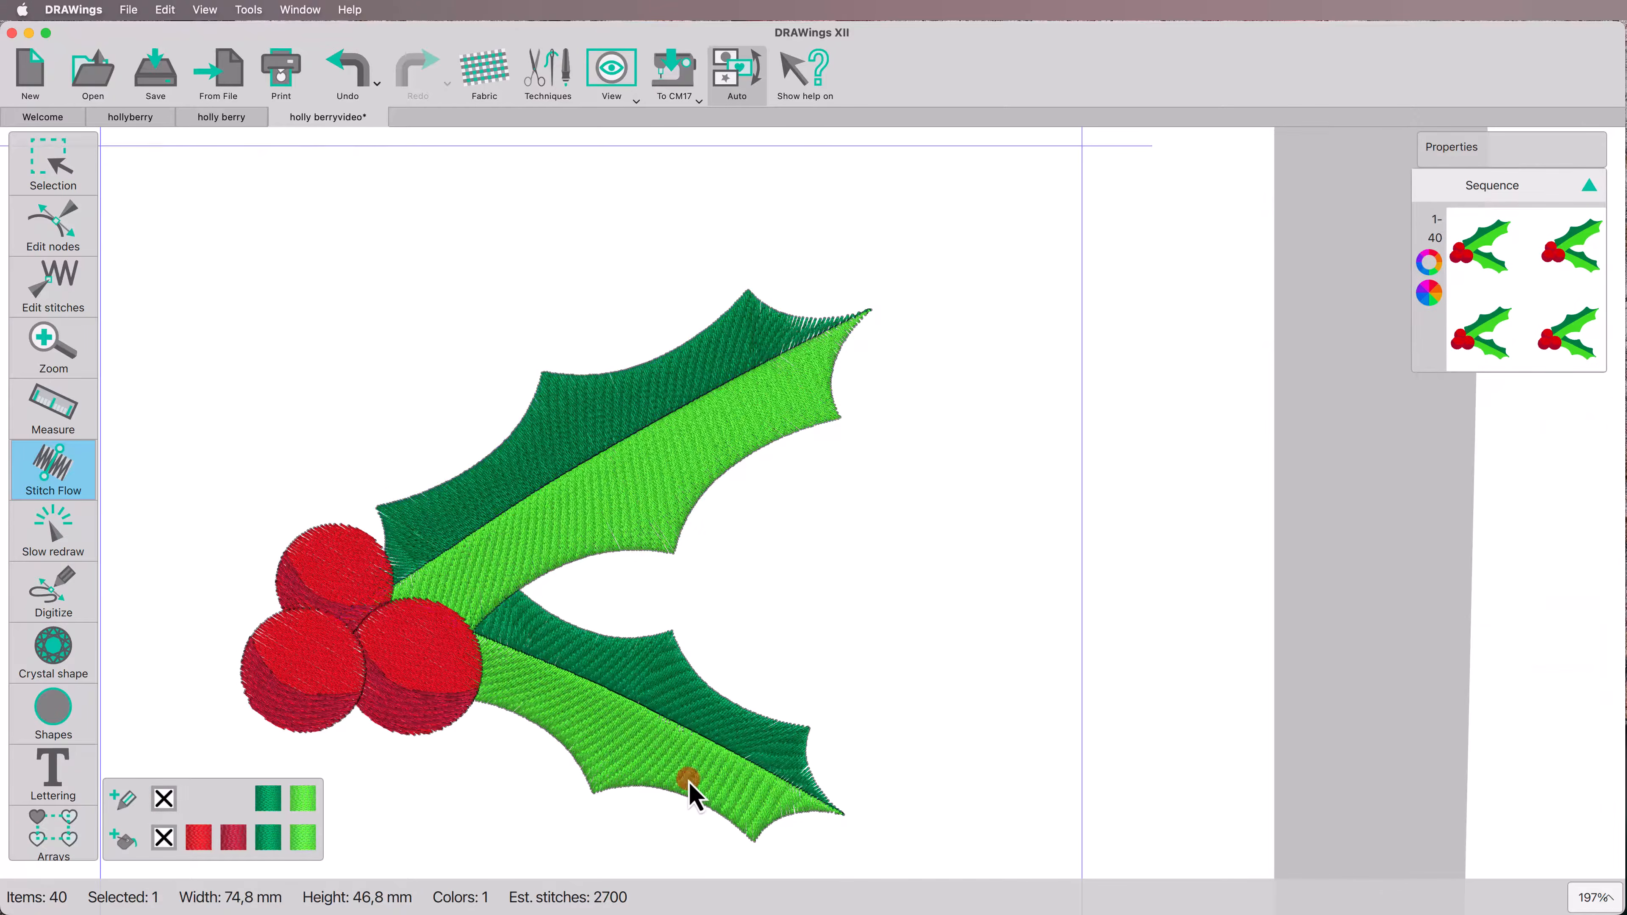
Shift a stitch flow direction line along the centre vein of the lower patterned leaf.
left_click(768, 746)
left_click_drag(745, 765, 764, 768)
left_click(958, 653)
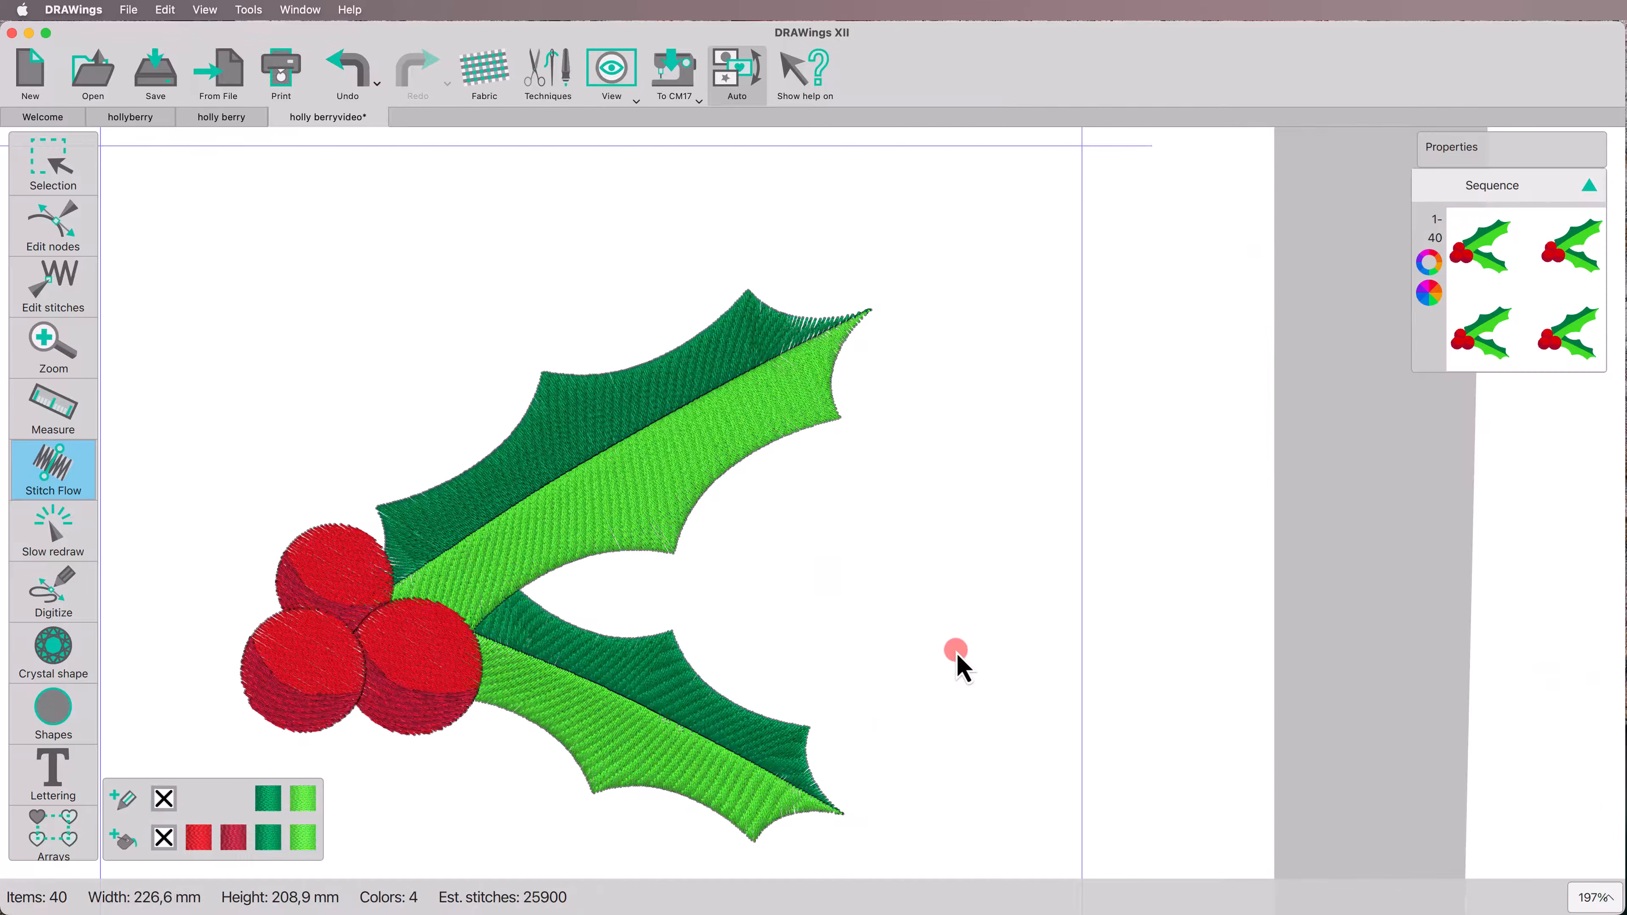
scroll(979, 632, "down", 5)
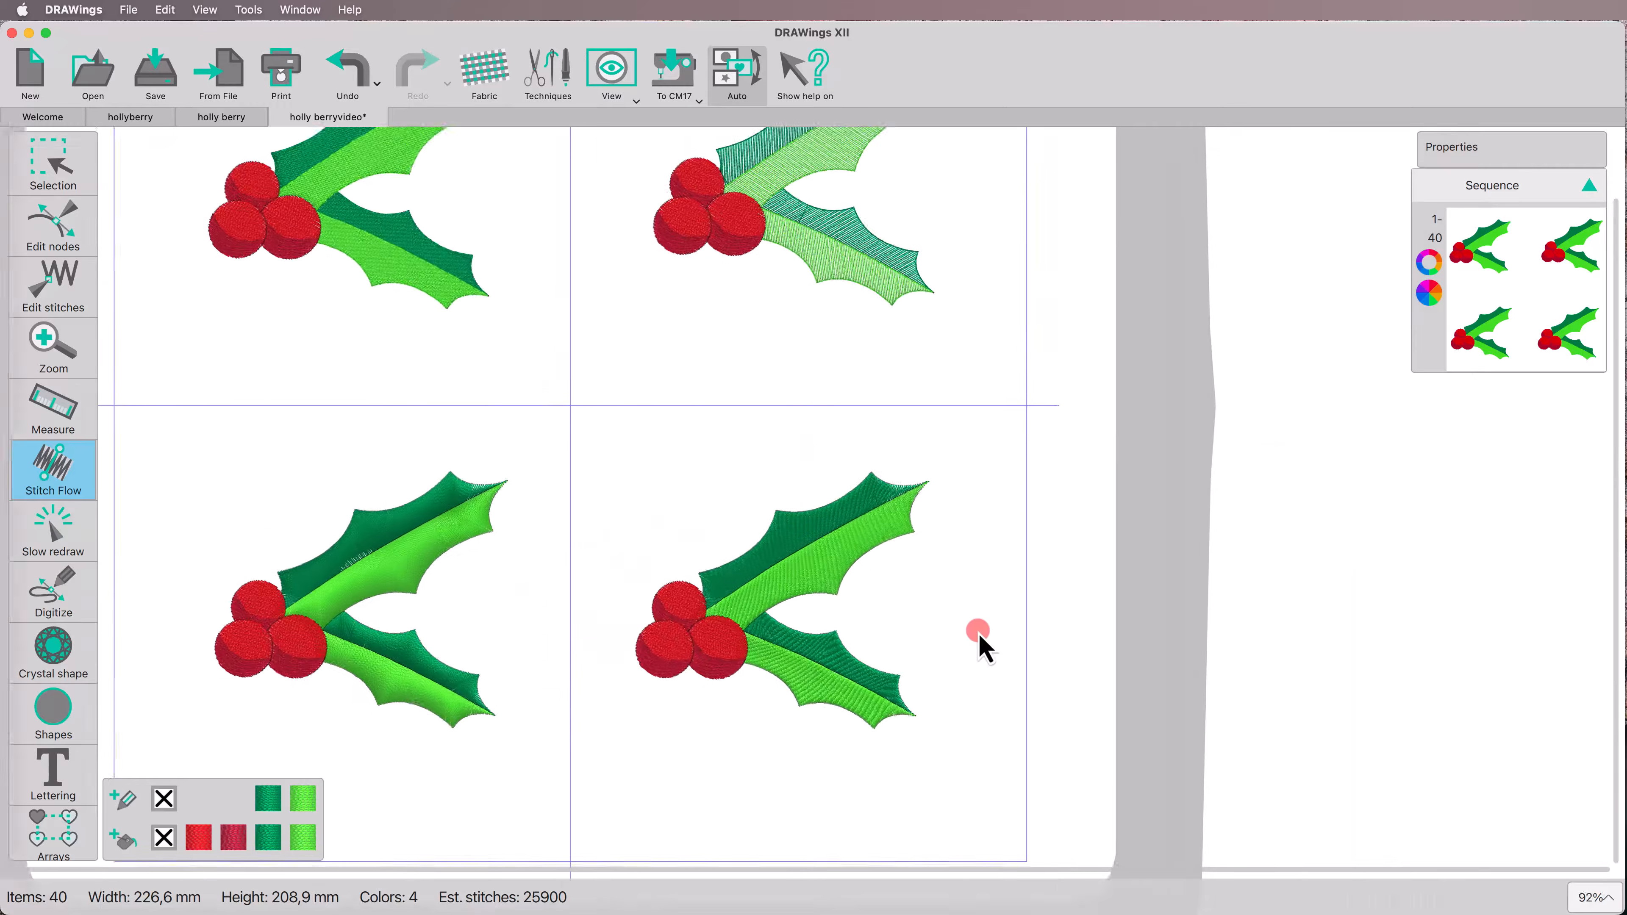
scroll(979, 632, "down", 1)
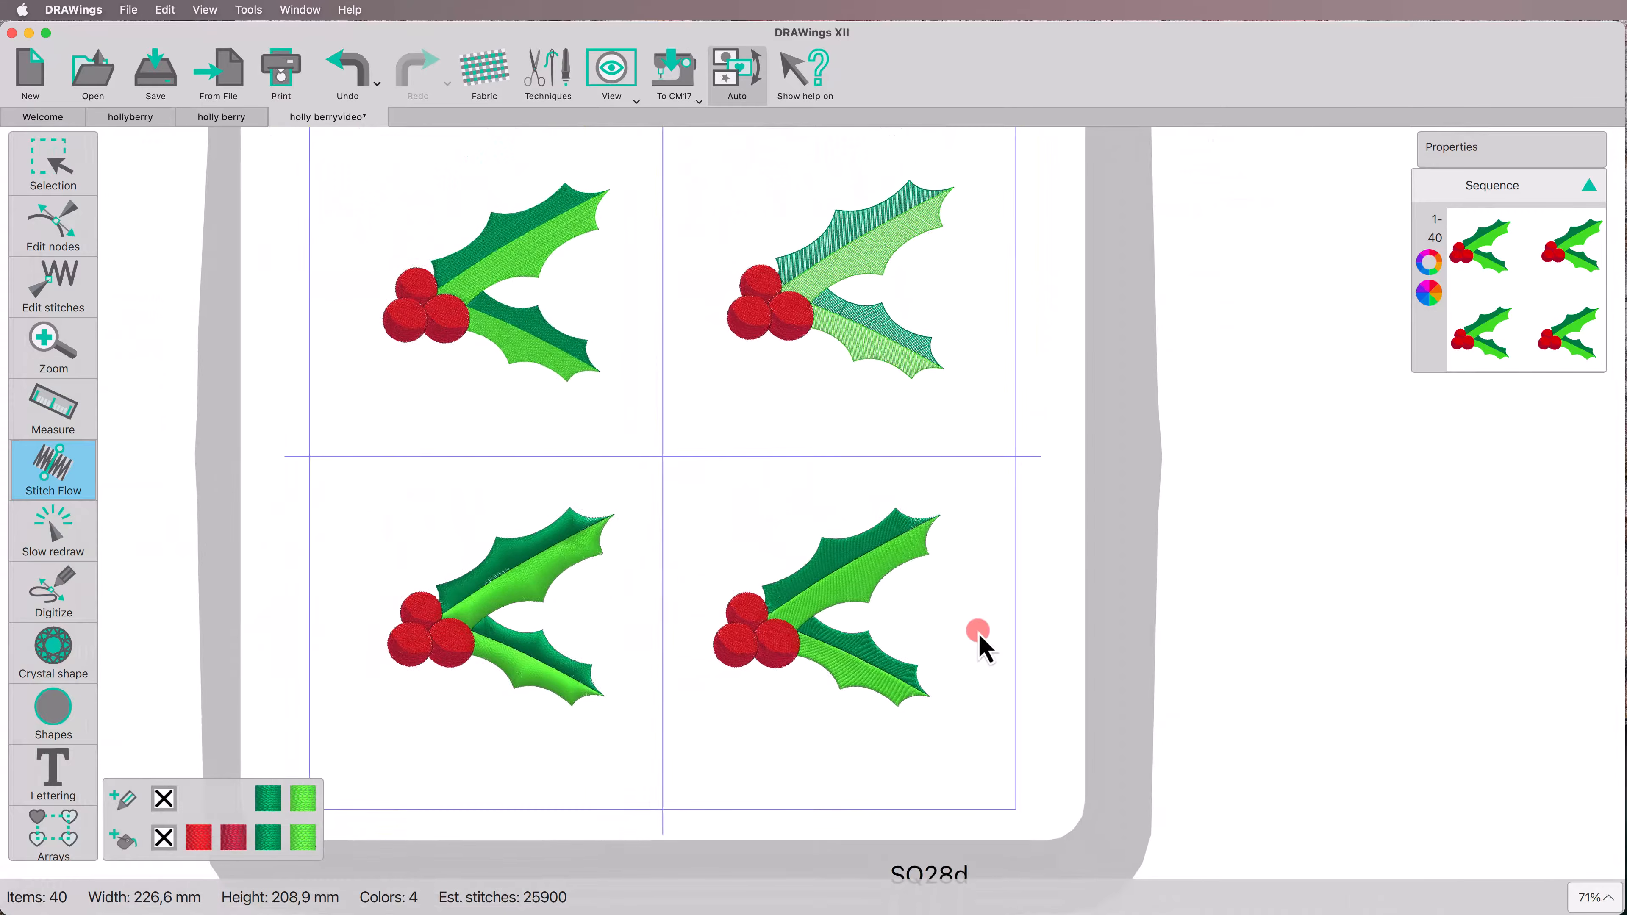